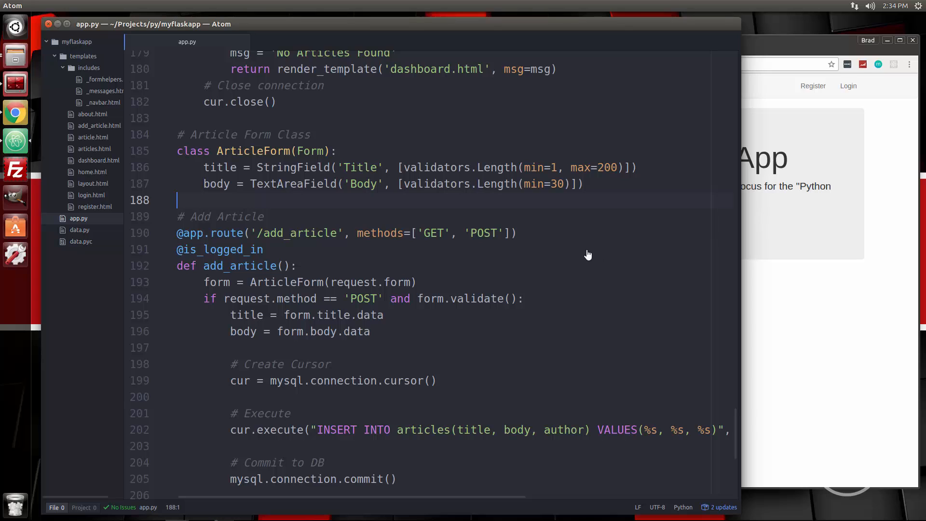
# Step: Bring the Chrome window with the running FlaskApp site in front of Atom
pyautogui.click(801, 335)
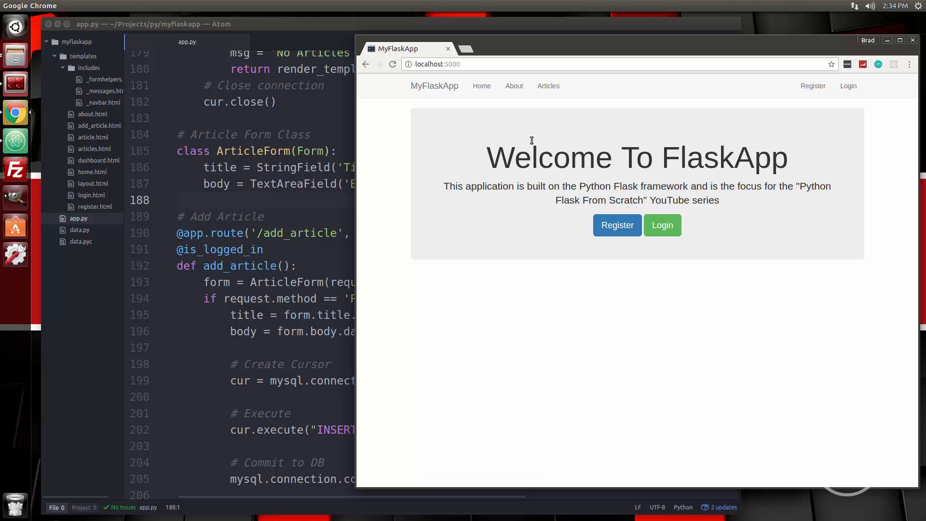
# Step: Browse Articles and Article One, return home and go to the Login page
pyautogui.click(548, 86)
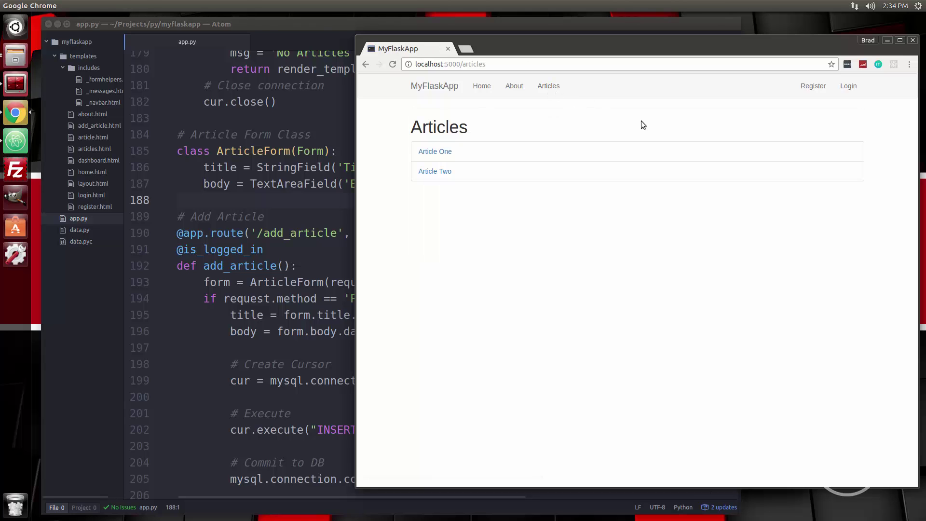
pyautogui.click(447, 153)
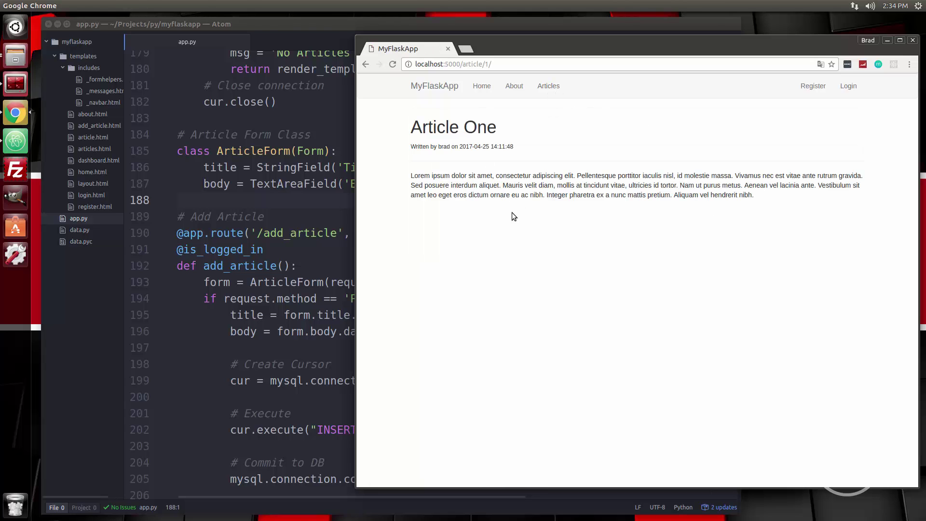
pyautogui.click(366, 65)
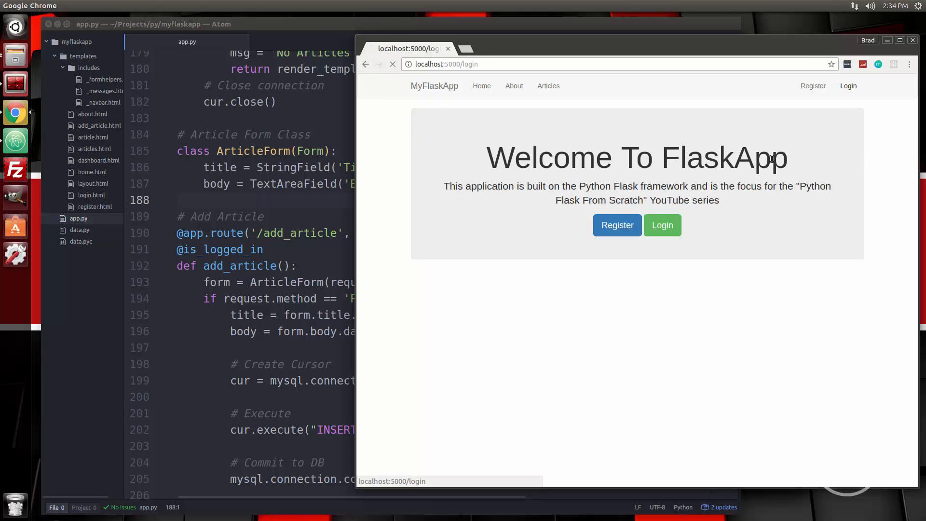
pyautogui.click(848, 85)
# Step: Log in as brad, try Edit on Article One, and return to the dashboard from Not Found
pyautogui.click(471, 160)
pyautogui.write('brad')
pyautogui.press('Tab')
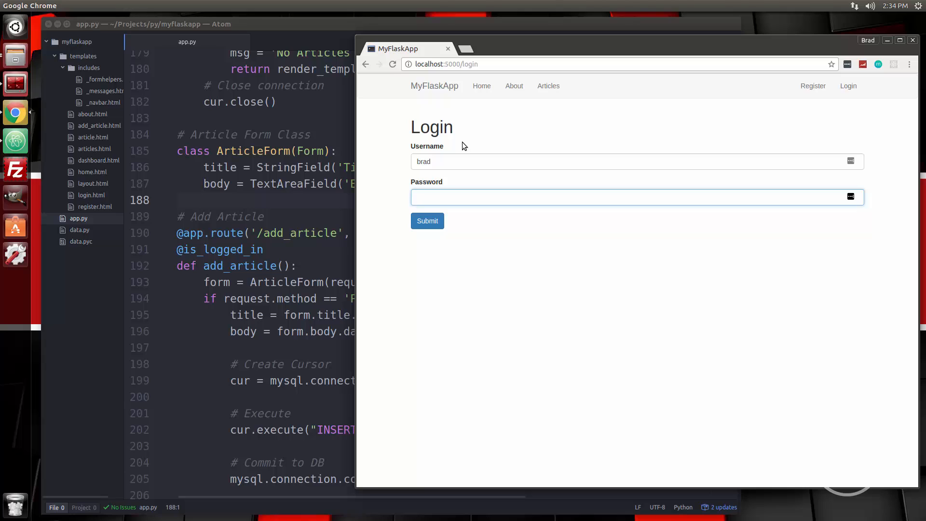
pyautogui.write('123456')
pyautogui.press('Return')
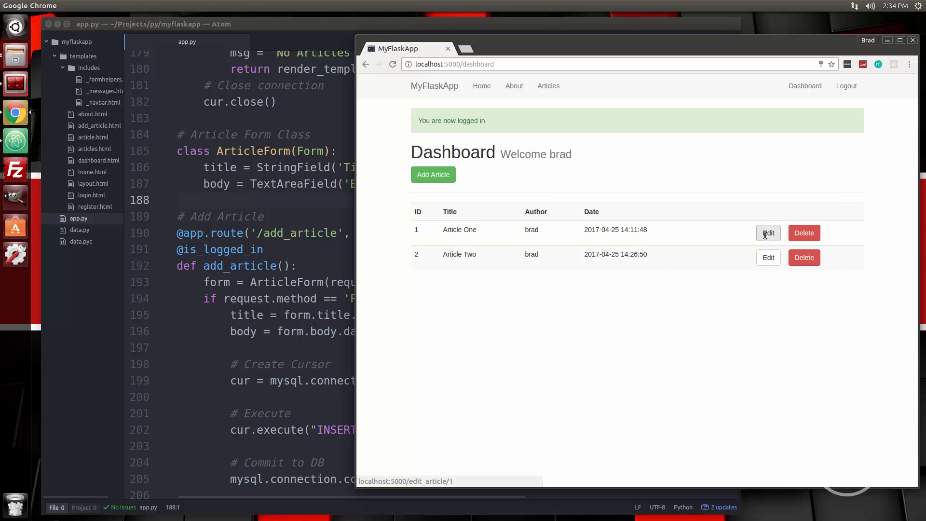
pyautogui.click(768, 233)
pyautogui.click(366, 64)
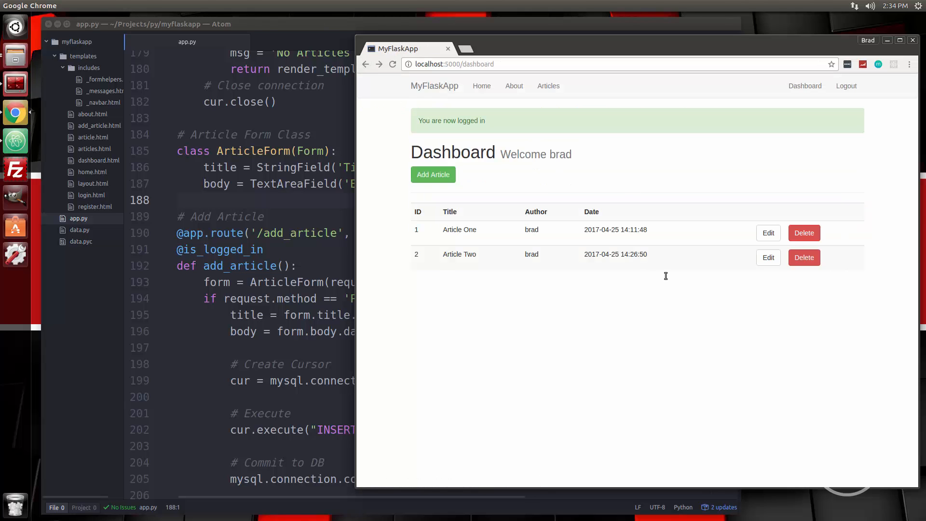
# Step: Back in app.py, select the add_article function from its comment down to line 214
pyautogui.click(251, 152)
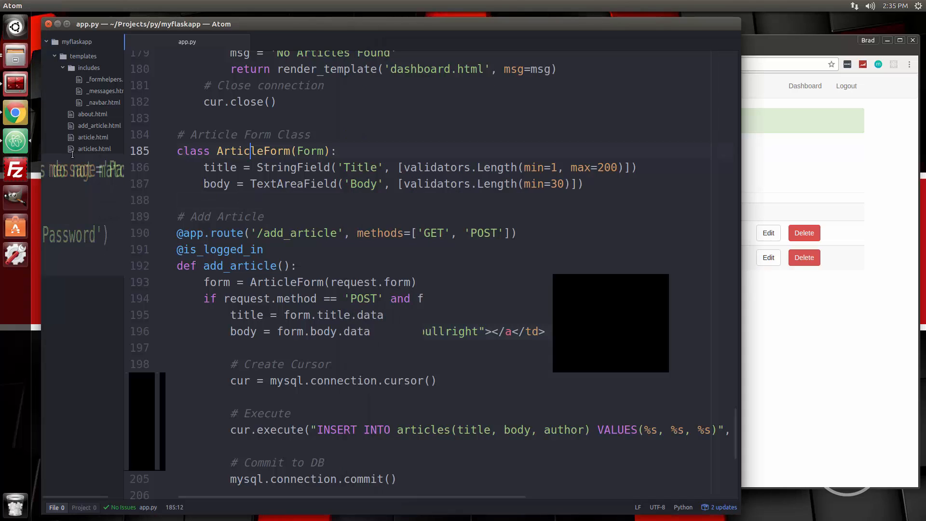
pyautogui.click(383, 138)
pyautogui.click(212, 197)
pyautogui.click(57, 24)
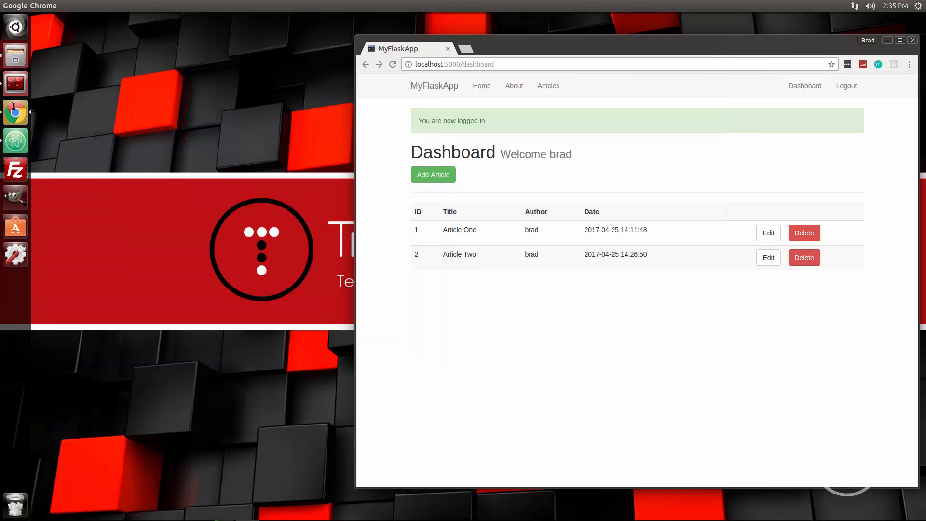
pyautogui.click(15, 141)
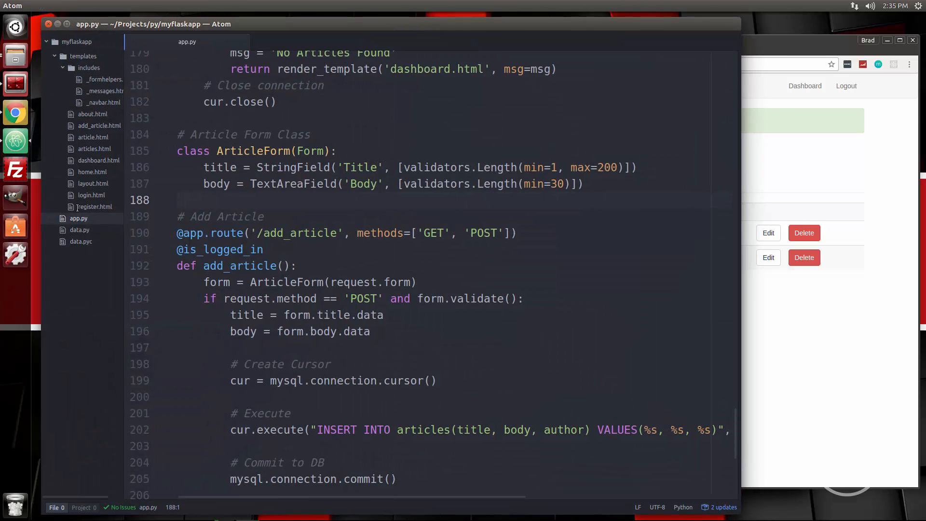
pyautogui.scroll(-3, 353, 247)
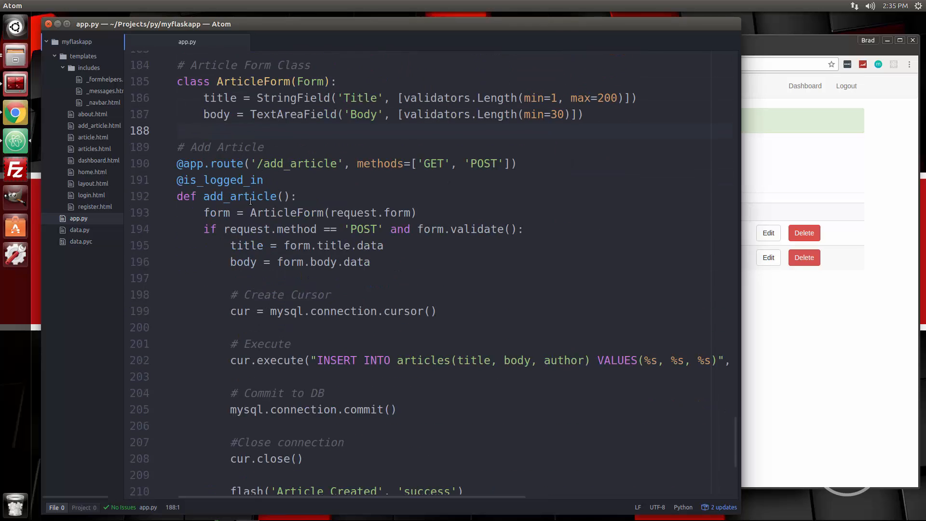
pyautogui.scroll(-2, 251, 196)
pyautogui.scroll(2, 217, 174)
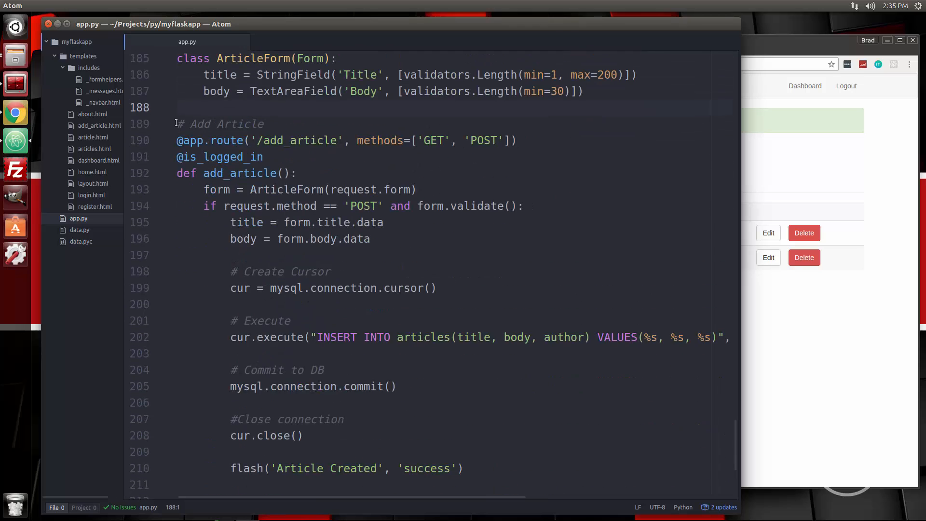
pyautogui.moveTo(179, 123)
pyautogui.mouseDown()
pyautogui.moveTo(307, 359)
pyautogui.moveTo(564, 368)
pyautogui.mouseUp()
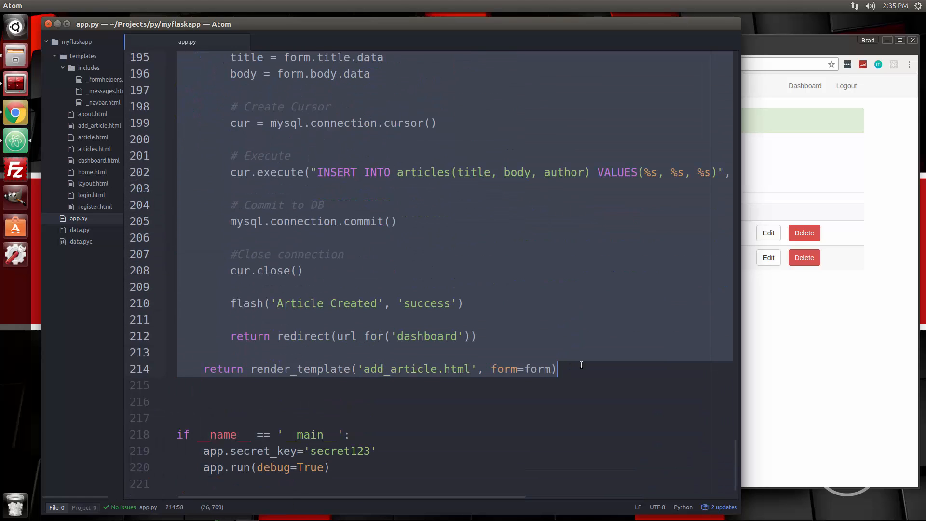
# Step: Paste a copy of add_article below it and retitle its comment to Edit Article
pyautogui.click(574, 371)
pyautogui.press('Return')
pyautogui.press('Return')
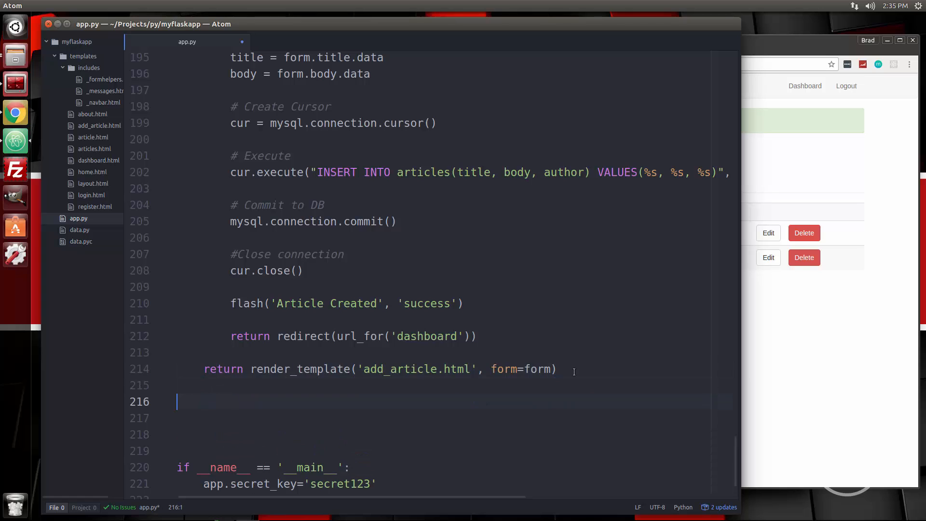
pyautogui.hotkey('ctrl', 'v')
pyautogui.scroll(5, 362, 290)
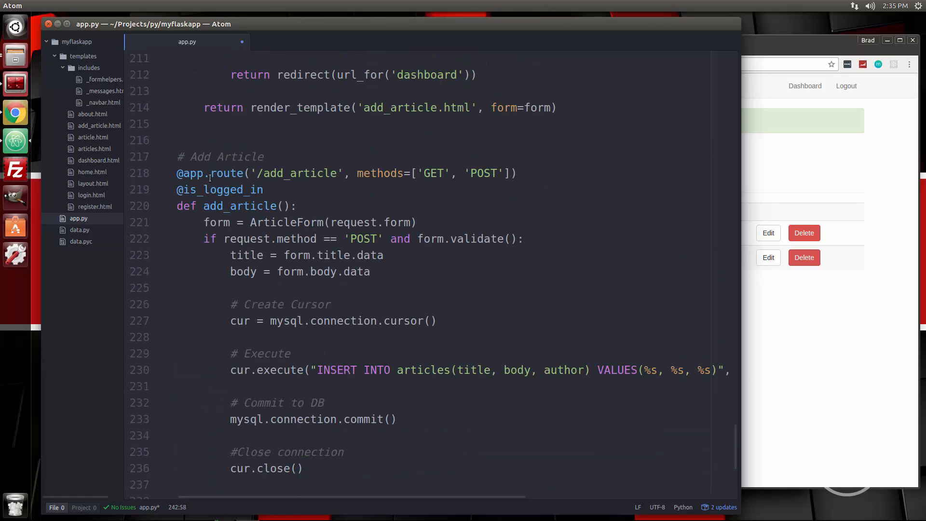
pyautogui.click(217, 156)
pyautogui.press('BackSpace')
pyautogui.press('BackSpace')
pyautogui.press('BackSpace')
pyautogui.write('Edit')
pyautogui.click(385, 205)
# Step: Route the copy at /edit_article/<string:id> and rename the function to edit_article(id)
pyautogui.click(310, 173)
pyautogui.moveTo(284, 173); pyautogui.dragTo(265, 173)
pyautogui.write('edit')
pyautogui.click(345, 173)
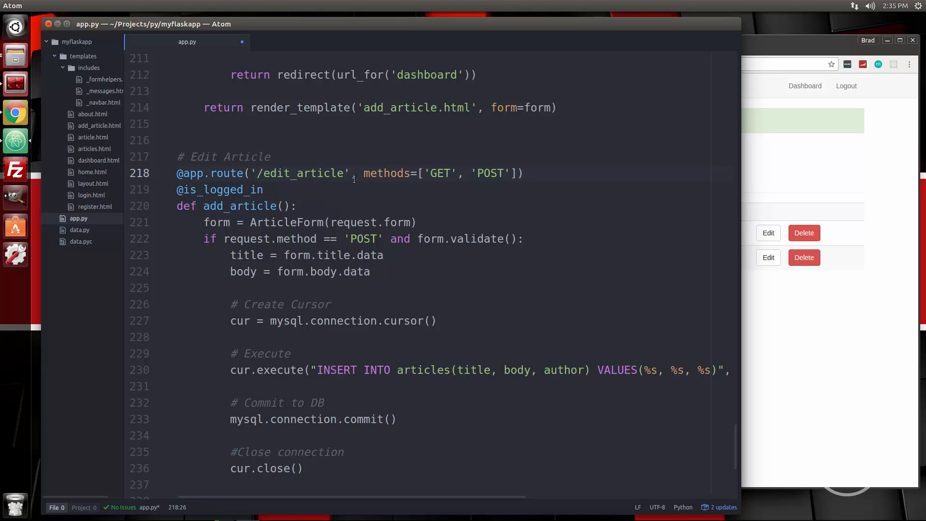
pyautogui.write('/<>')
pyautogui.press('Left')
pyautogui.write('string')
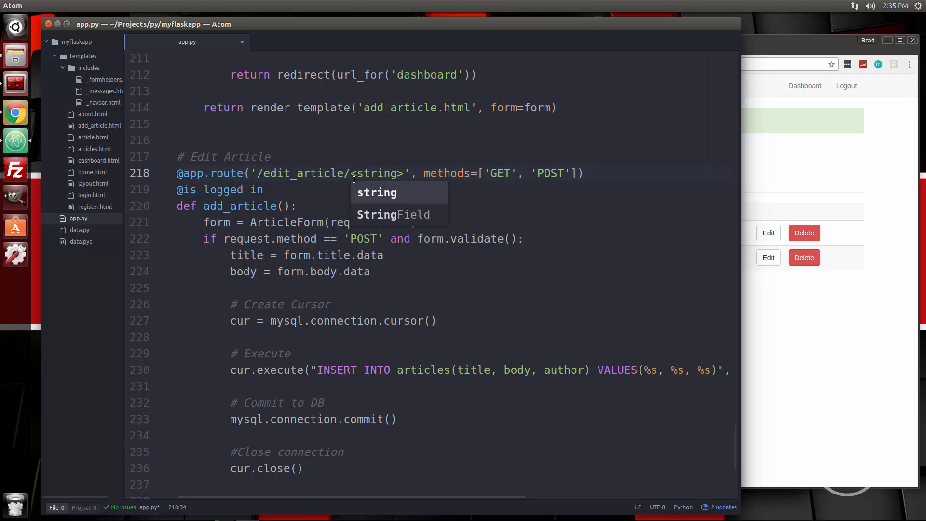
pyautogui.write(':id')
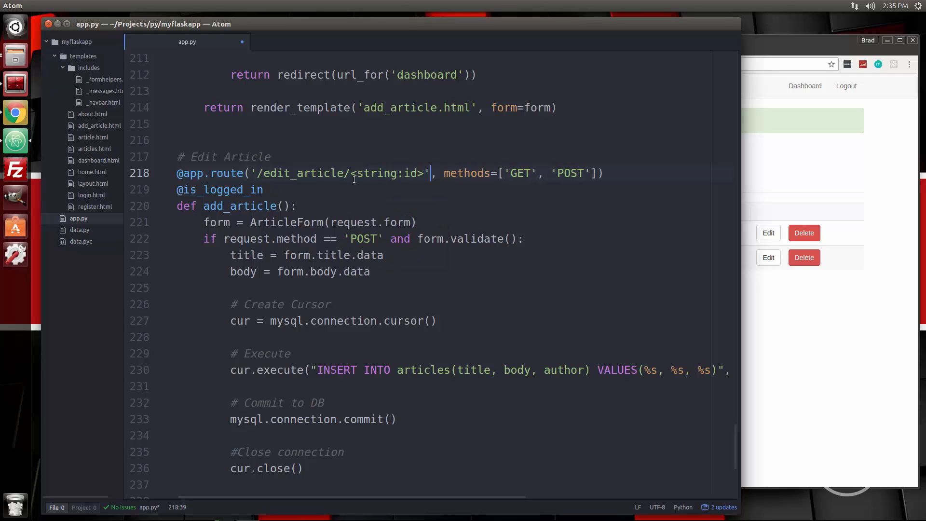
pyautogui.moveTo(265, 189); pyautogui.dragTo(168, 191)
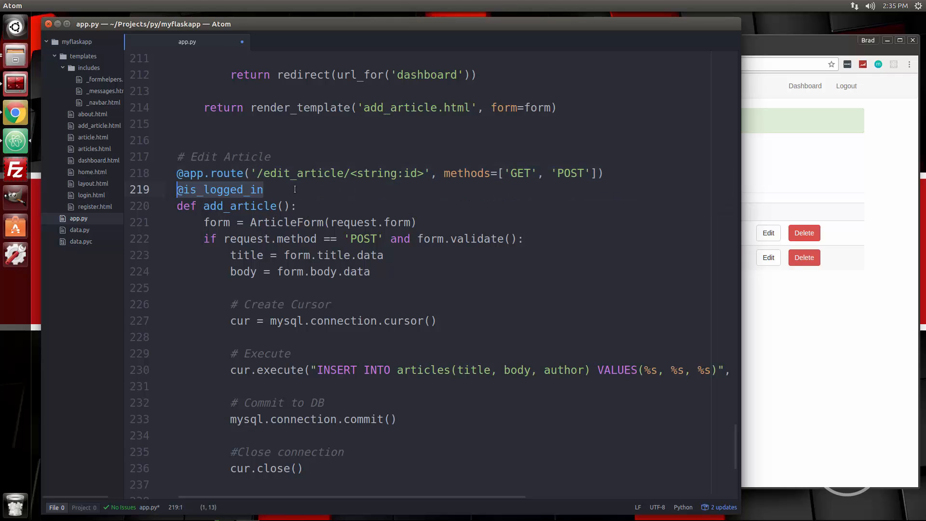
pyautogui.moveTo(225, 208); pyautogui.dragTo(202, 208)
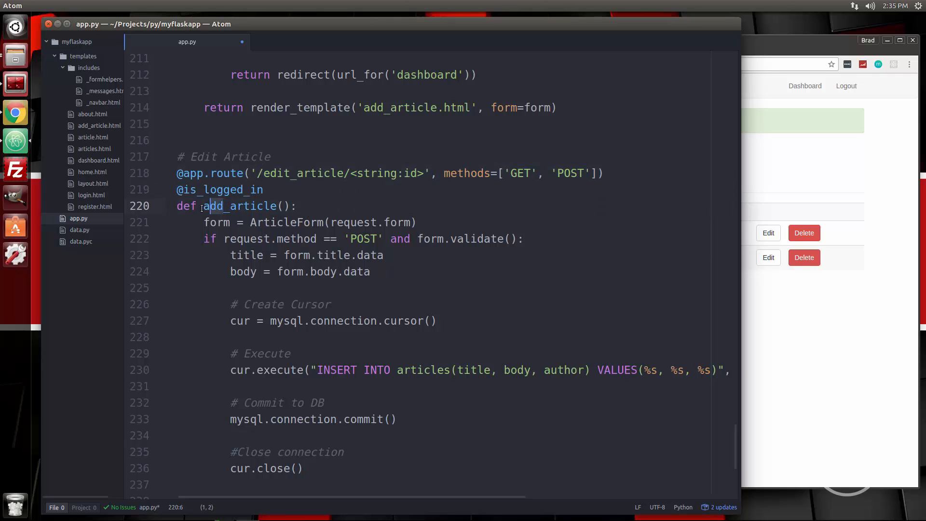
pyautogui.write('edit')
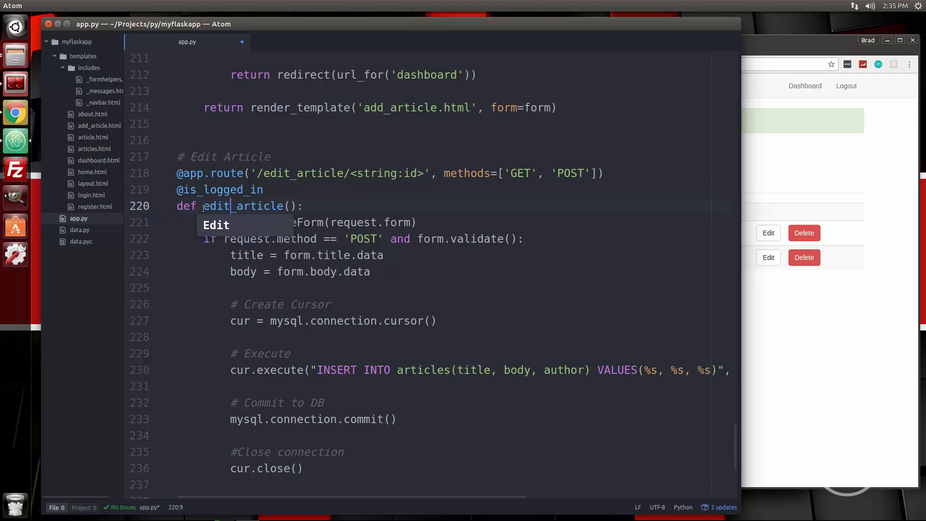
pyautogui.click(289, 206)
pyautogui.write('id')
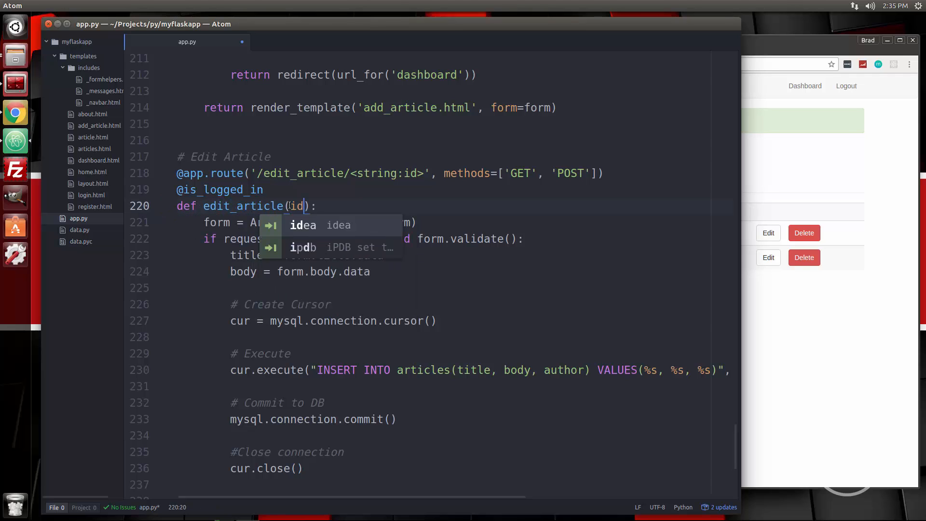
pyautogui.click(651, 190)
pyautogui.scroll(-1, 651, 211)
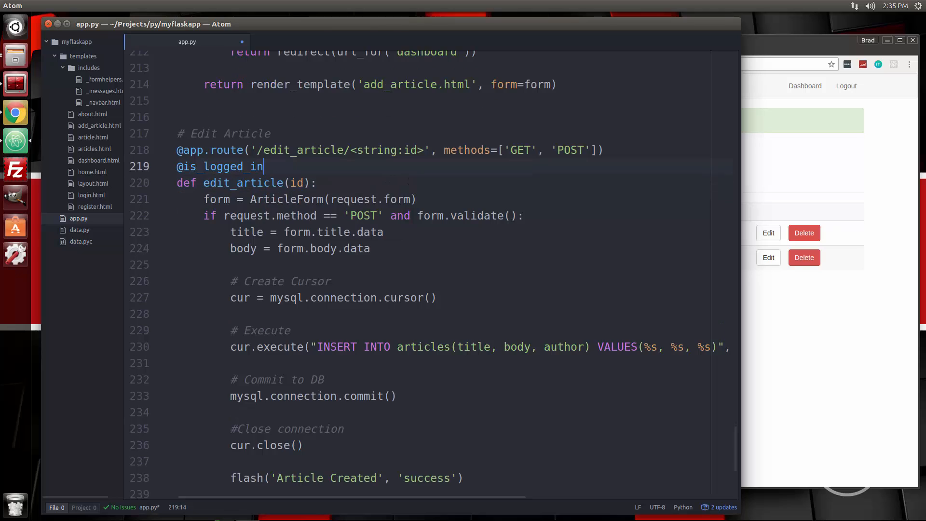
pyautogui.scroll(-3, 651, 239)
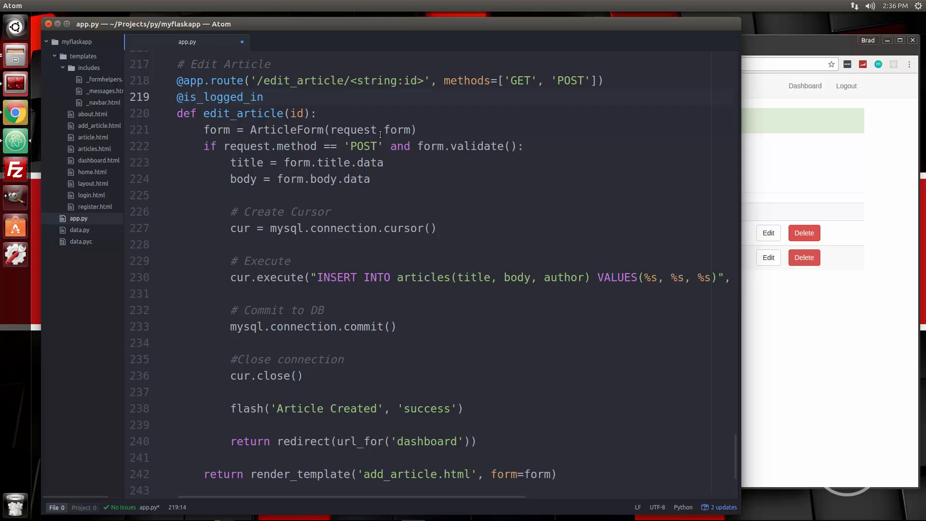
pyautogui.moveTo(296, 113); pyautogui.dragTo(303, 114)
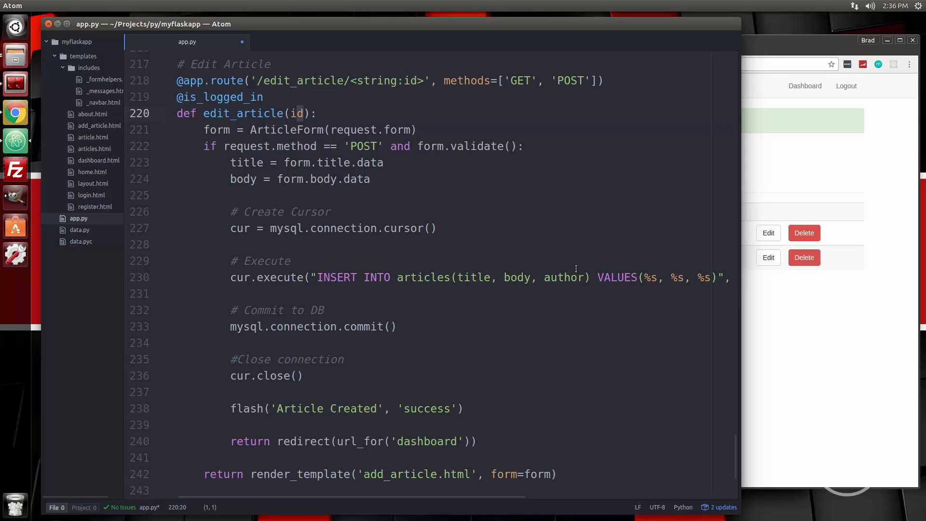
# Step: At the top of edit_article add a Create cursor comment and cur = mysql.connection.cursor()
pyautogui.click(811, 346)
pyautogui.click(295, 163)
pyautogui.click(337, 114)
pyautogui.press('Return')
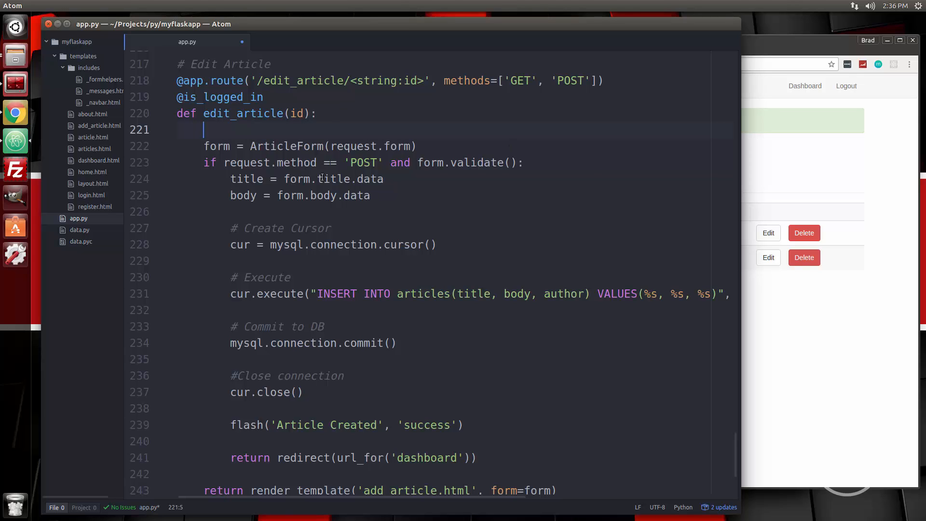
pyautogui.write('# Create cursor')
pyautogui.press('Escape')
pyautogui.press('Return')
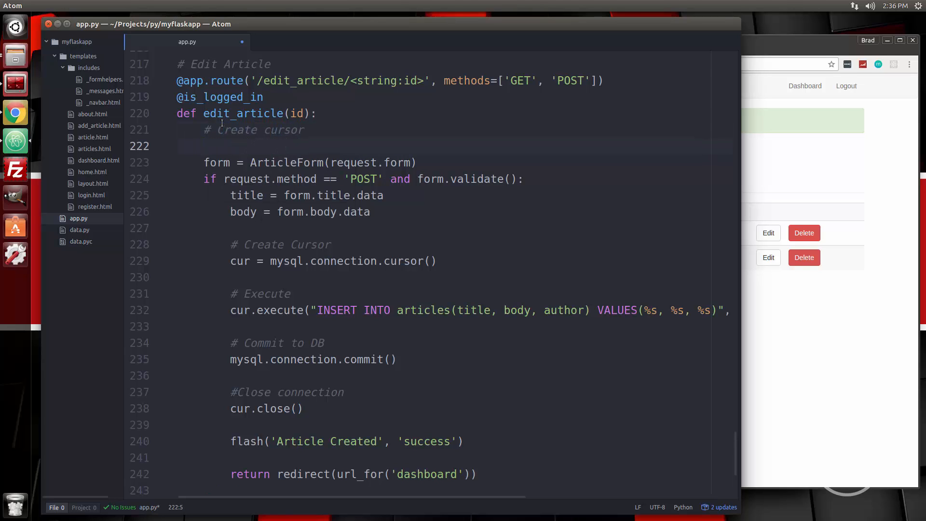
pyautogui.write('cur = m')
pyautogui.write('ysql')
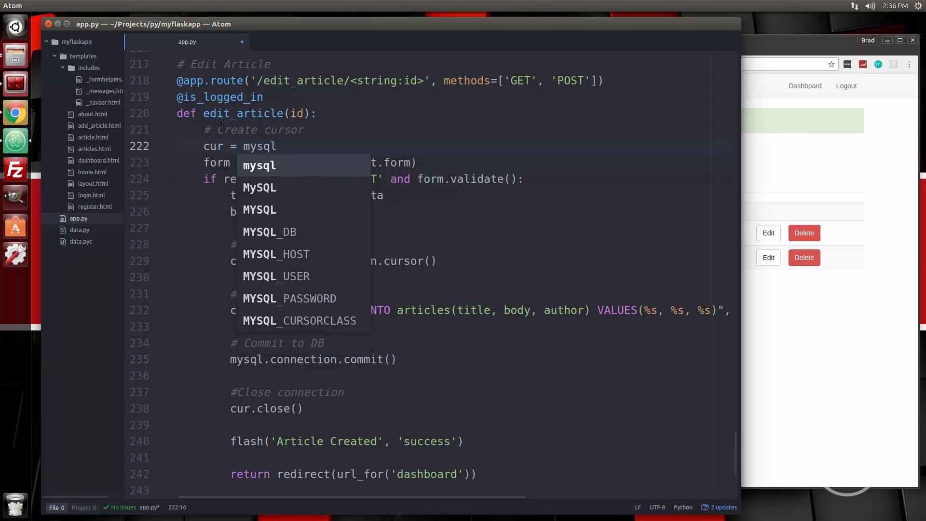
pyautogui.write('.connection.cursor()')
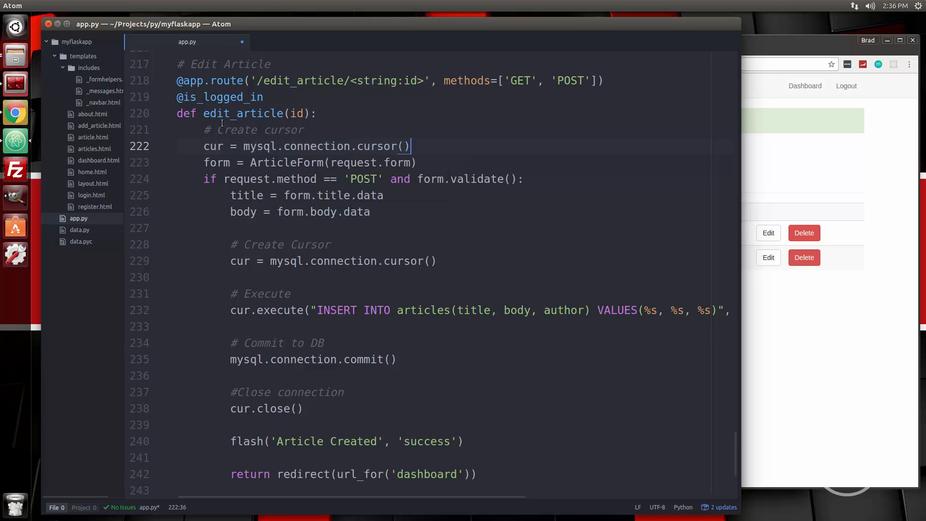
pyautogui.press('Return')
pyautogui.press('Return')
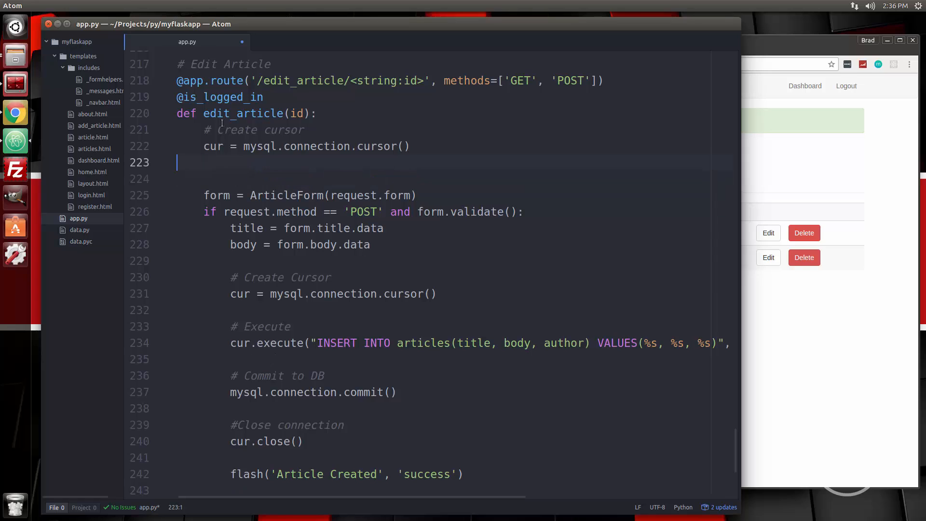
pyautogui.press('Return')
# Step: Add a Get article by id comment, the SELECT by id query, and article = cur.fetchone()
pyautogui.press('Tab')
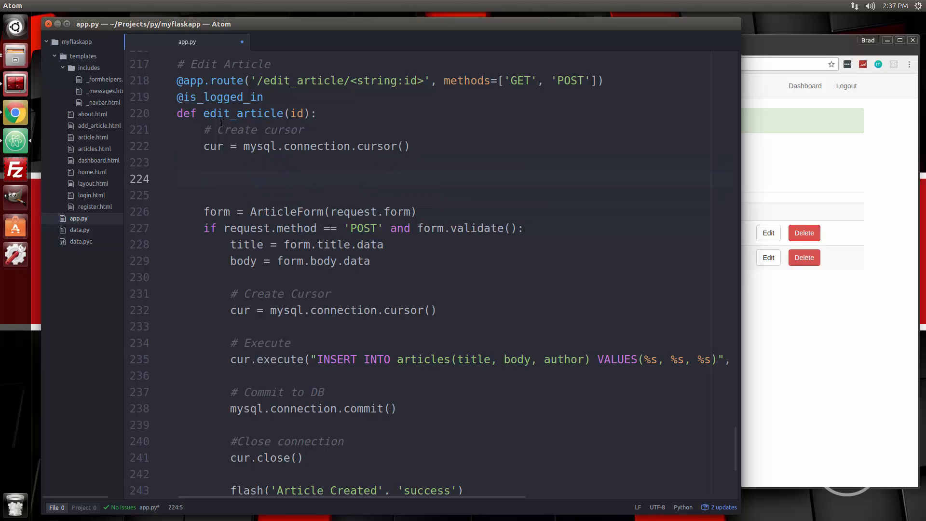
pyautogui.write('# Get user')
pyautogui.write(' by')
pyautogui.write('id')
pyautogui.press('Return')
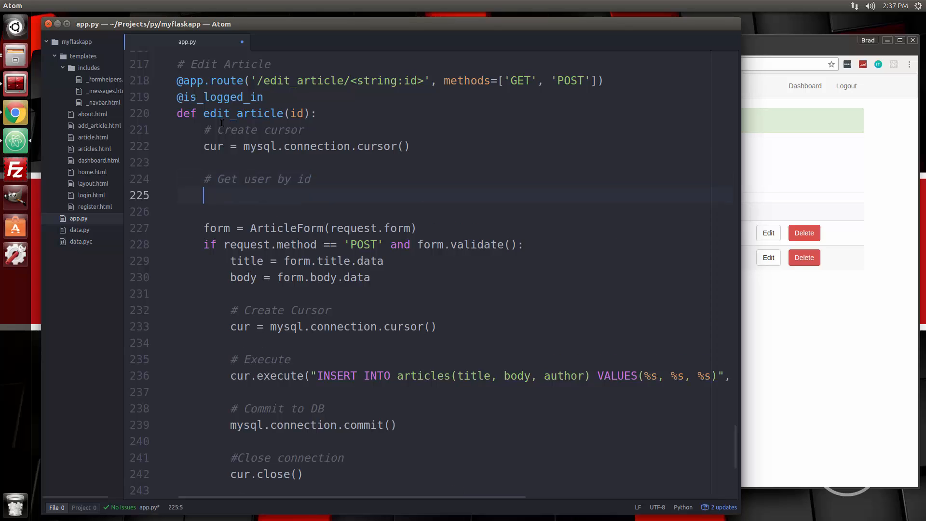
pyautogui.doubleClick(257, 179)
pyautogui.write('art')
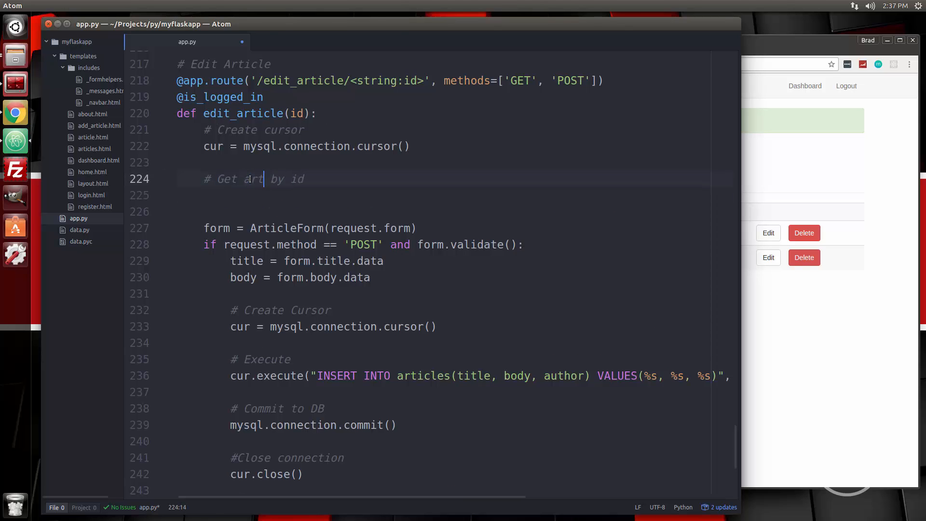
pyautogui.write('icle')
pyautogui.press('Up')
pyautogui.click(276, 192)
pyautogui.write('result =')
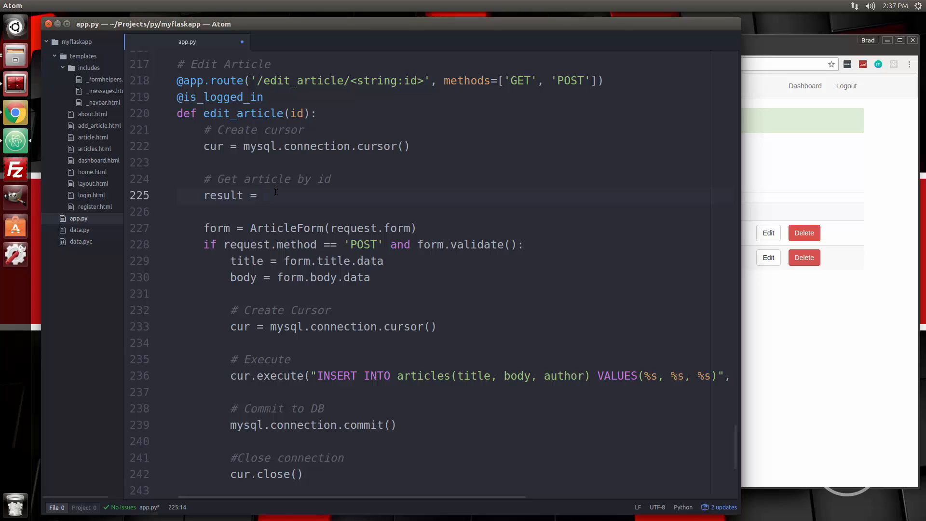
pyautogui.write(' cur.execu')
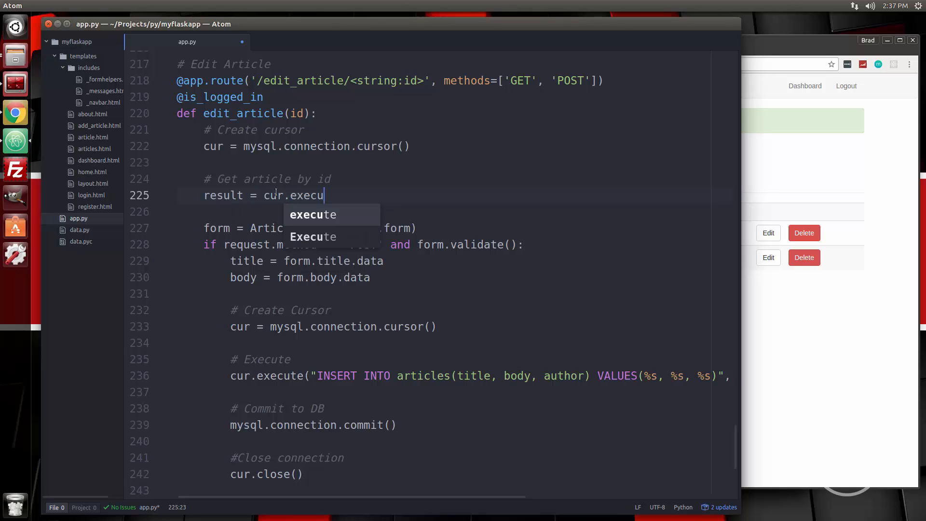
pyautogui.write('te()')
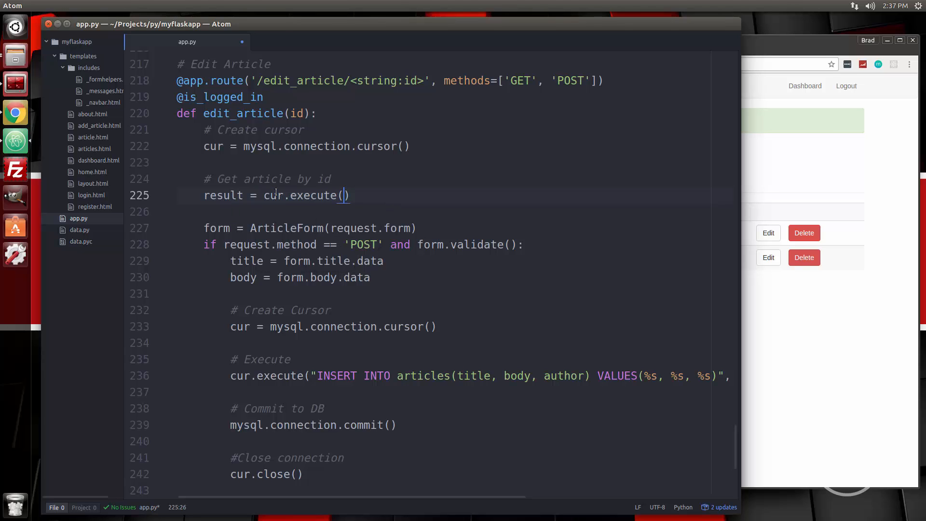
pyautogui.write('""')
pyautogui.write('SELECT * FROM articles WHERE')
pyautogui.write(' id = %s')
pyautogui.write('", [')
pyautogui.write('id')
pyautogui.press('Right')
pyautogui.press('Right')
pyautogui.press('Return')
pyautogui.press('Return')
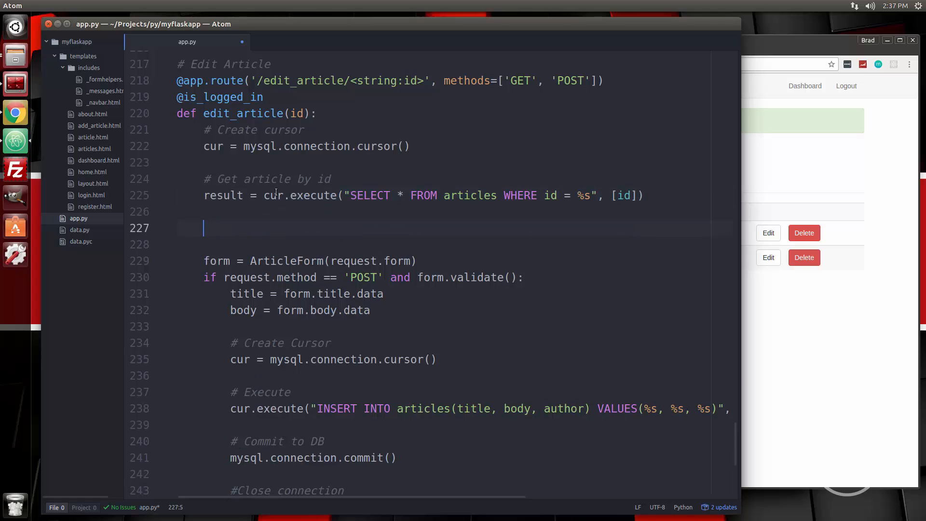
pyautogui.write('article = ')
pyautogui.write('cur')
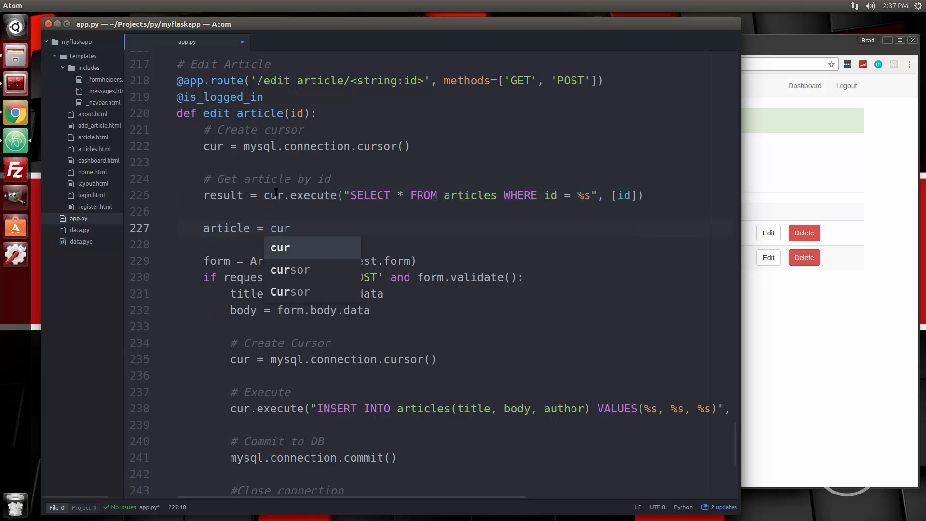
pyautogui.write('.fetchone()')
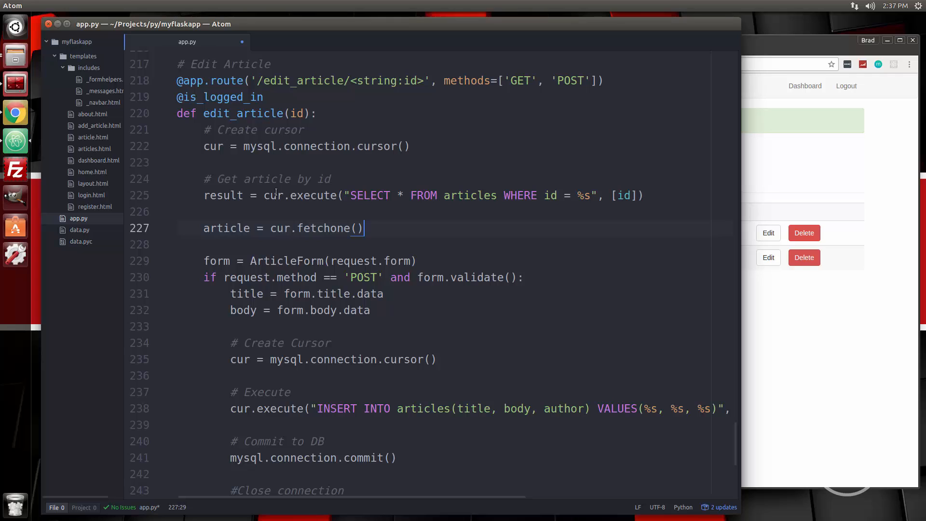
# Step: Label the form creation with a '# Get form' comment and open a line below it
pyautogui.press('Return')
pyautogui.press('Down')
pyautogui.click(298, 238)
pyautogui.press('Down')
pyautogui.write('# Get form')
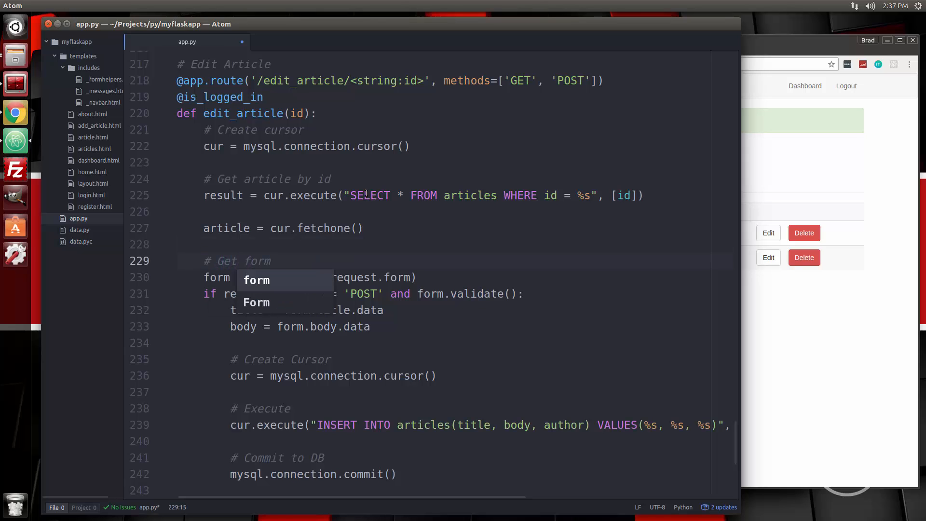
pyautogui.click(374, 192)
pyautogui.click(441, 278)
pyautogui.press('Return')
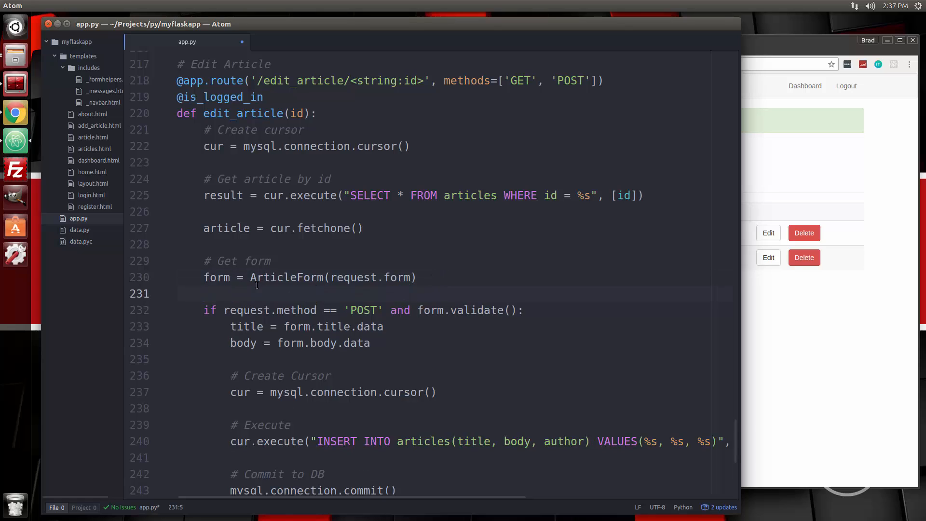
pyautogui.moveTo(219, 277); pyautogui.dragTo(512, 297)
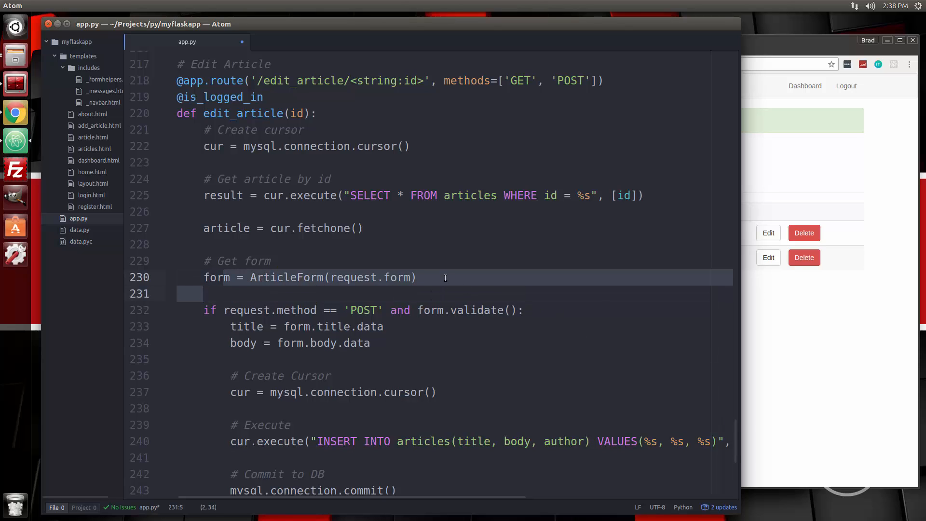
# Step: Under a Populate article form fields comment write form.title.data = article['title']
pyautogui.click(466, 278)
pyautogui.press('Return')
pyautogui.press('Return')
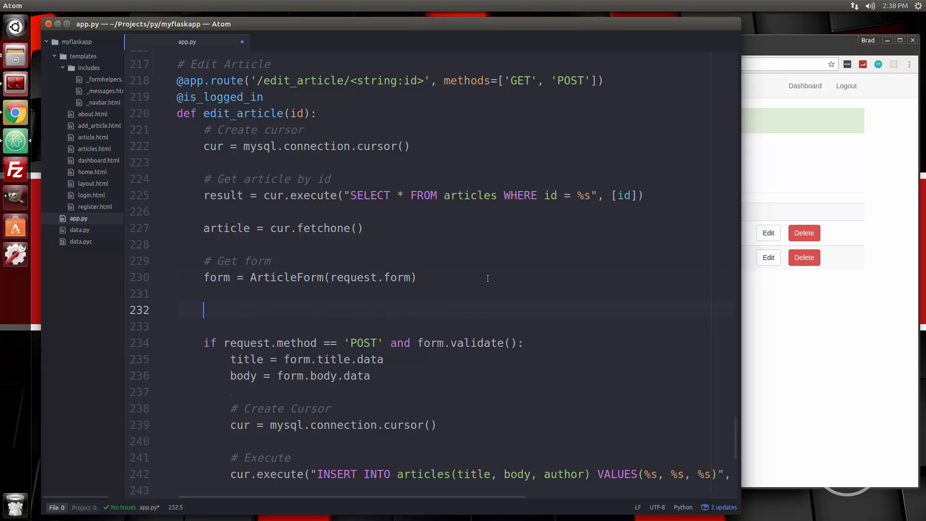
pyautogui.write('# Populate')
pyautogui.write(' article form fields')
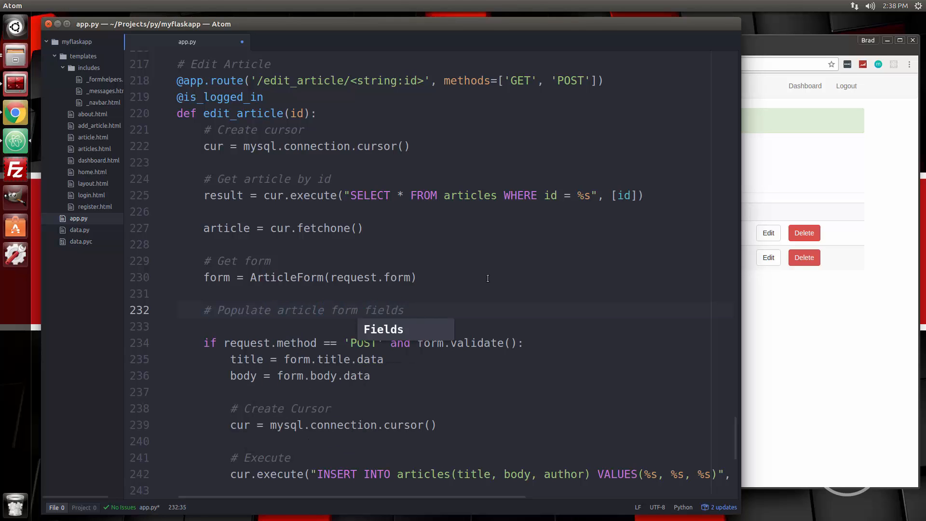
pyautogui.press('Return')
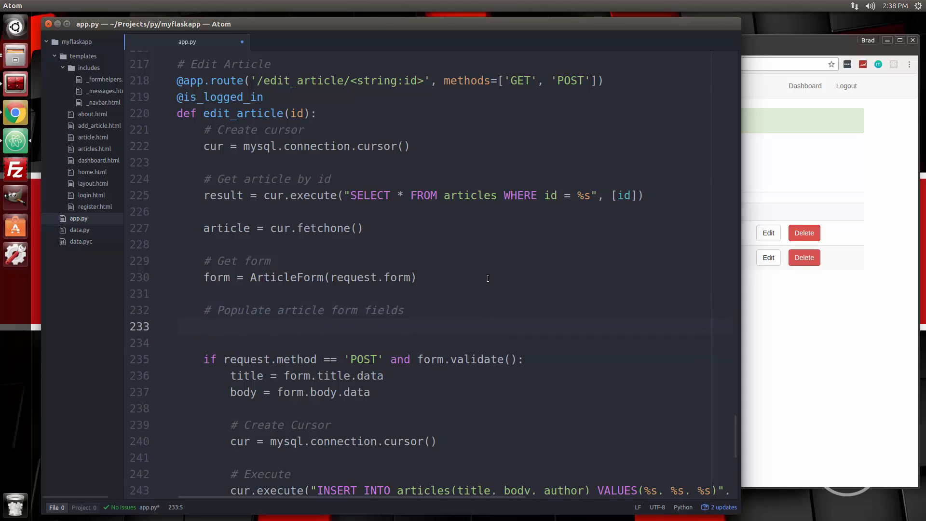
pyautogui.write('form.tit')
pyautogui.write('le.data')
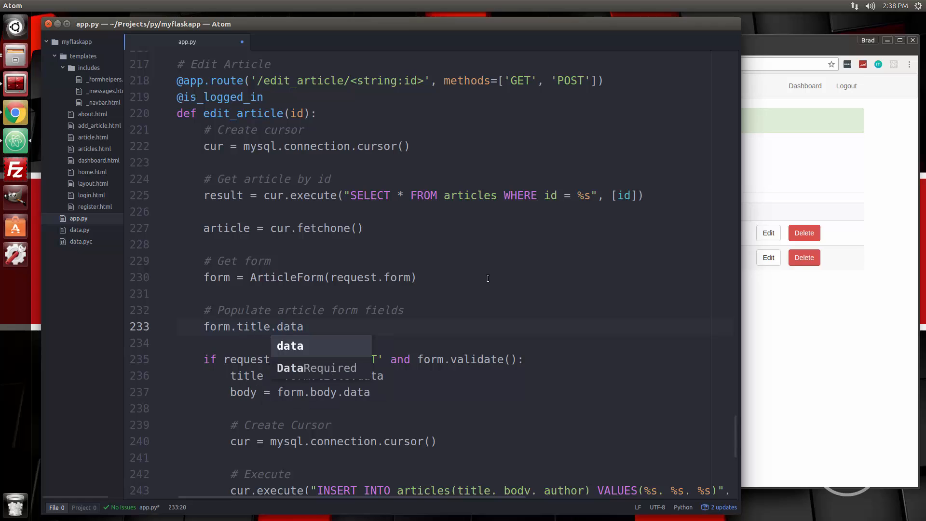
pyautogui.write(' = article')
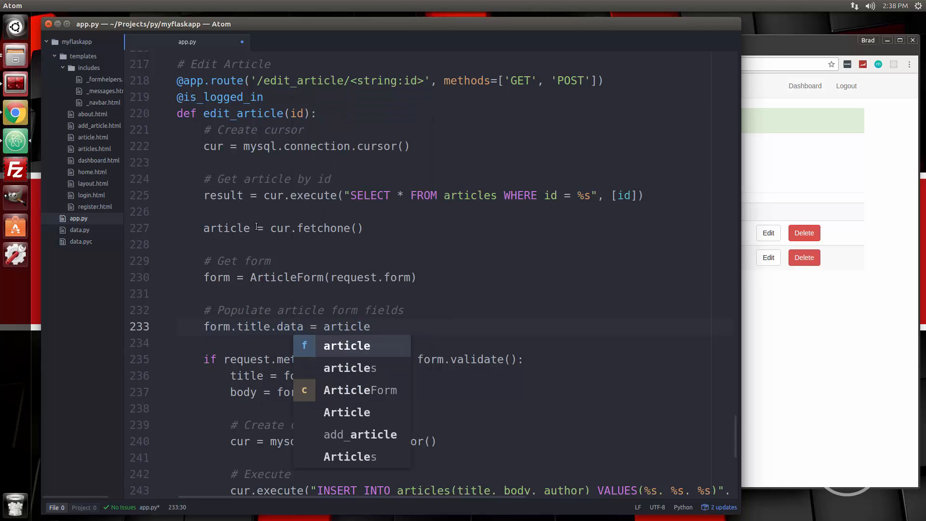
pyautogui.moveTo(210, 228); pyautogui.dragTo(250, 229)
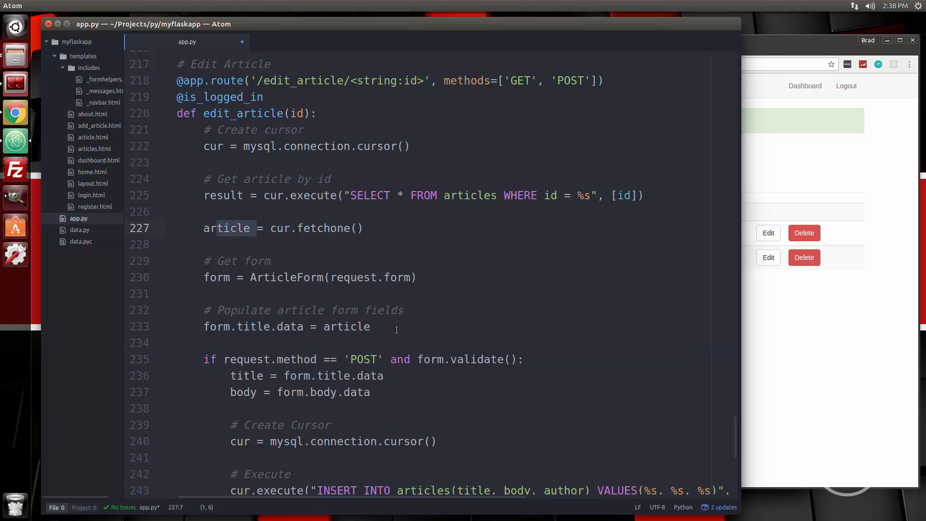
pyautogui.click(412, 329)
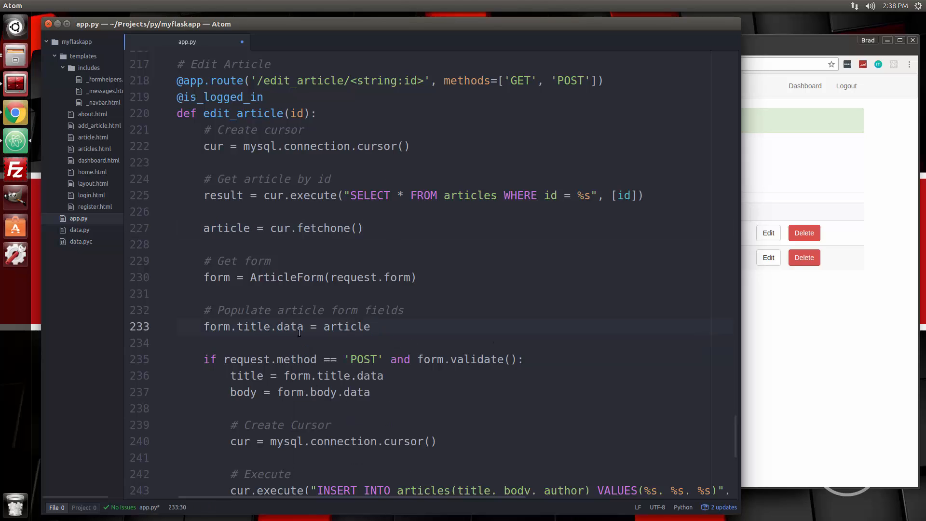
pyautogui.write('[]')
pyautogui.write("'title'")
pyautogui.press('Right')
pyautogui.press('Return')
# Step: Duplicate the line and change both title parts to body for form.body.data
pyautogui.moveTo(432, 327); pyautogui.dragTo(205, 327)
pyautogui.hotkey('ctrl', 'c')
pyautogui.click(281, 345)
pyautogui.hotkey('ctrl', 'v')
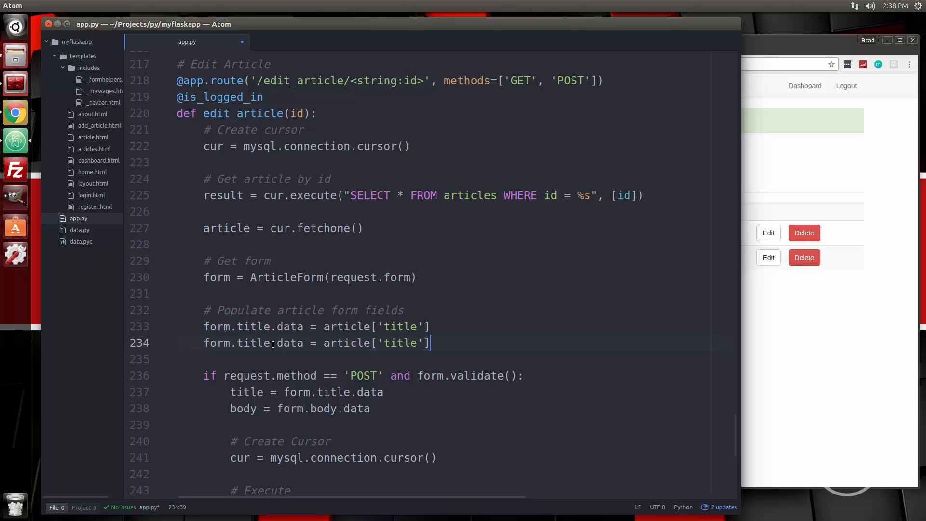
pyautogui.doubleClick(249, 343)
pyautogui.write('body')
pyautogui.doubleClick(395, 343)
pyautogui.write('body')
pyautogui.click(434, 293)
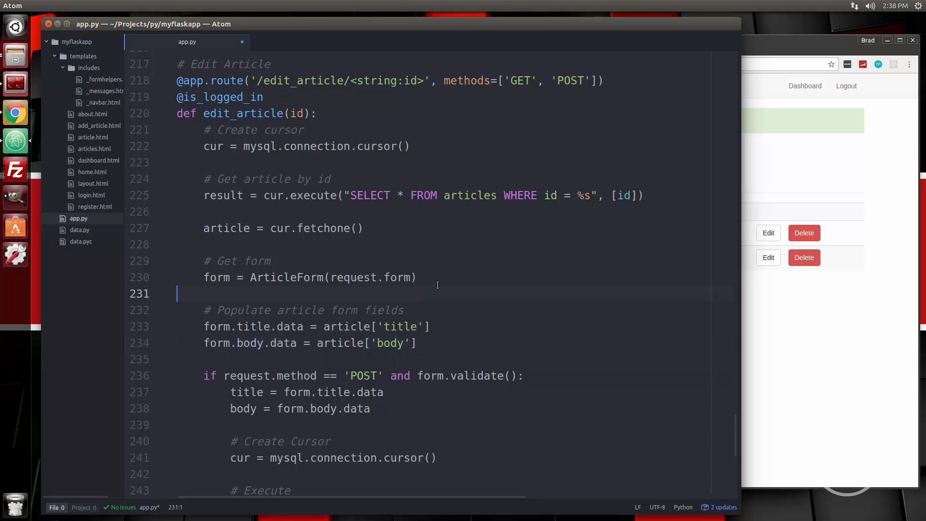
pyautogui.scroll(-3, 423, 316)
pyautogui.scroll(-3, 302, 306)
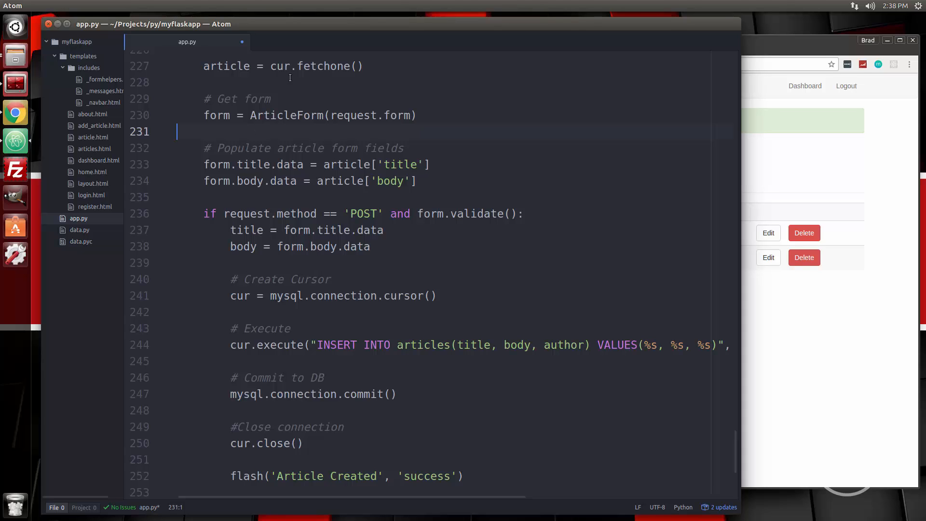
pyautogui.scroll(-1, 507, 261)
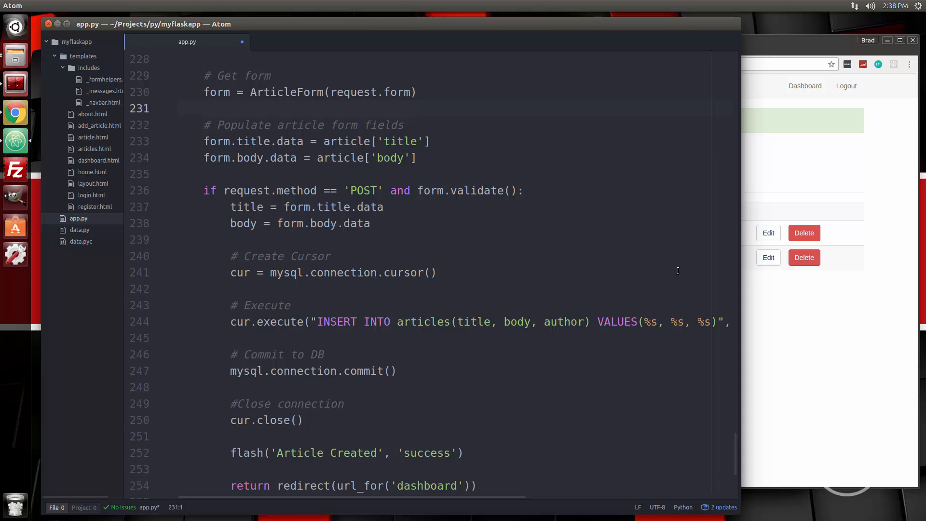
pyautogui.moveTo(277, 190); pyautogui.dragTo(518, 190)
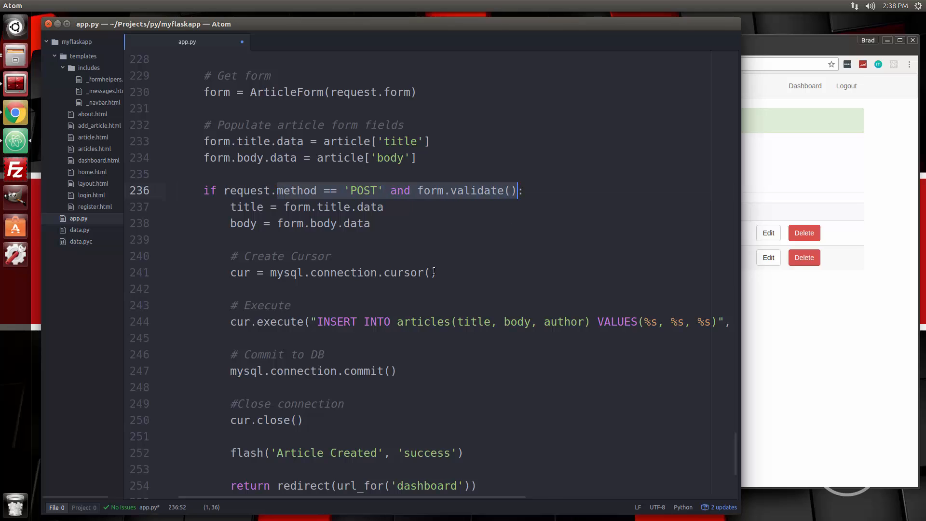
pyautogui.scroll(-1, 506, 242)
pyautogui.scroll(-2, 471, 234)
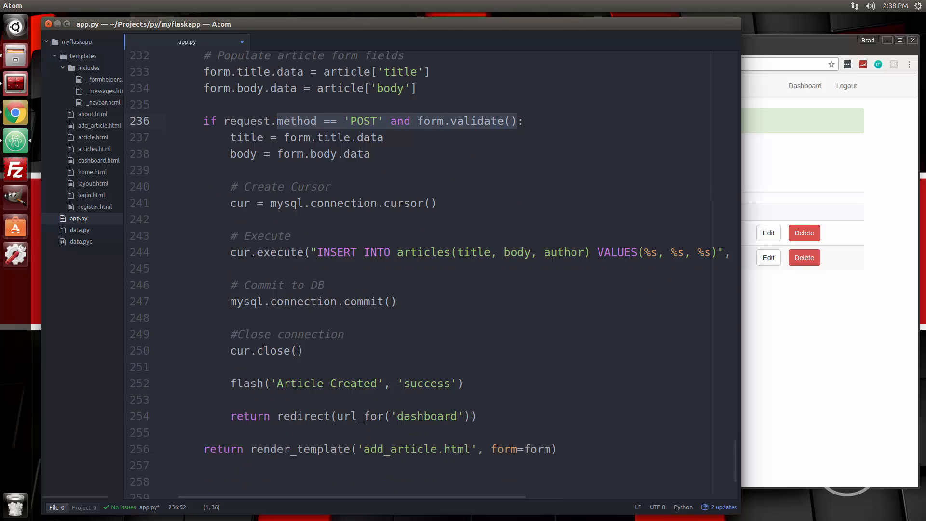
# Step: Select the copied INSERT query and its arguments inside the execute call
pyautogui.moveTo(230, 137); pyautogui.dragTo(257, 154)
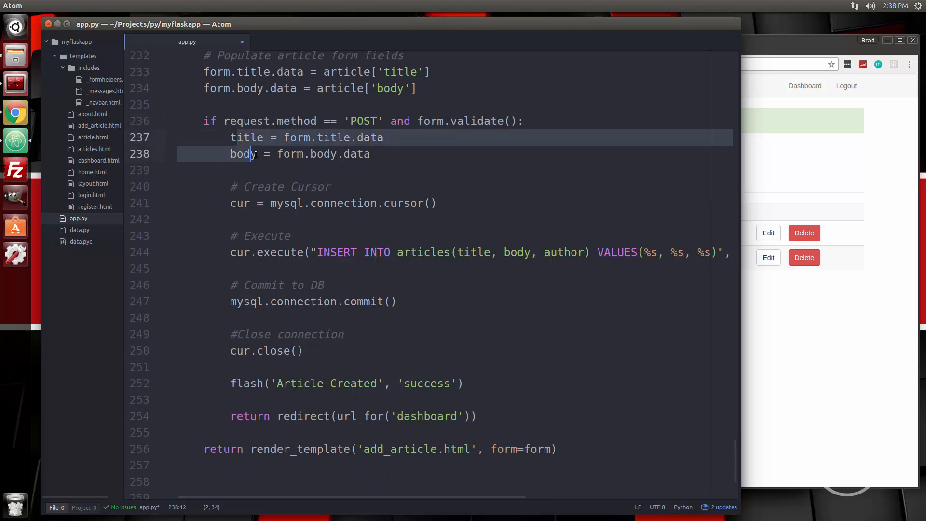
pyautogui.scroll(-3, 393, 205)
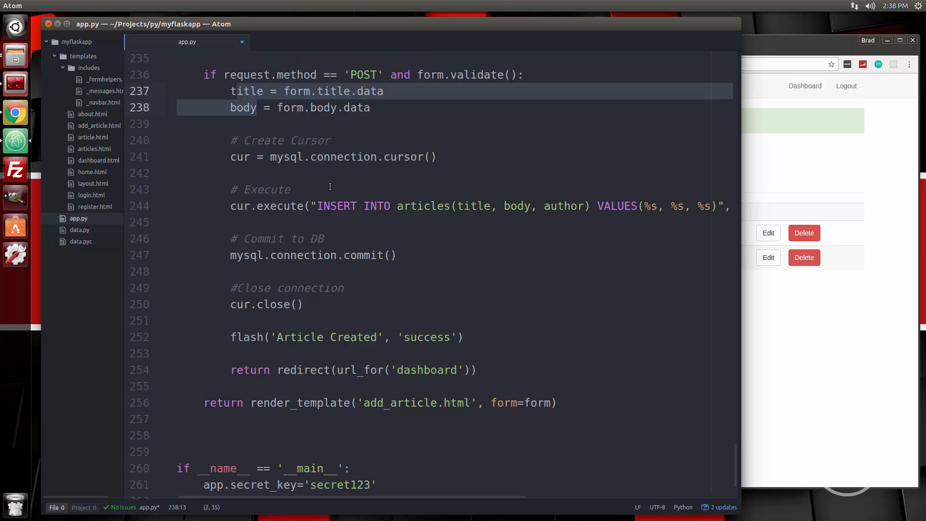
pyautogui.click(479, 209)
pyautogui.moveTo(317, 205)
pyautogui.mouseDown()
pyautogui.moveTo(495, 217)
pyautogui.moveTo(638, 209)
pyautogui.mouseUp()
# Step: Rewrite execute as "UPDATE articles SET name=%s, body=%s", (name, body)
pyautogui.hotkey('ctrl', 'x')
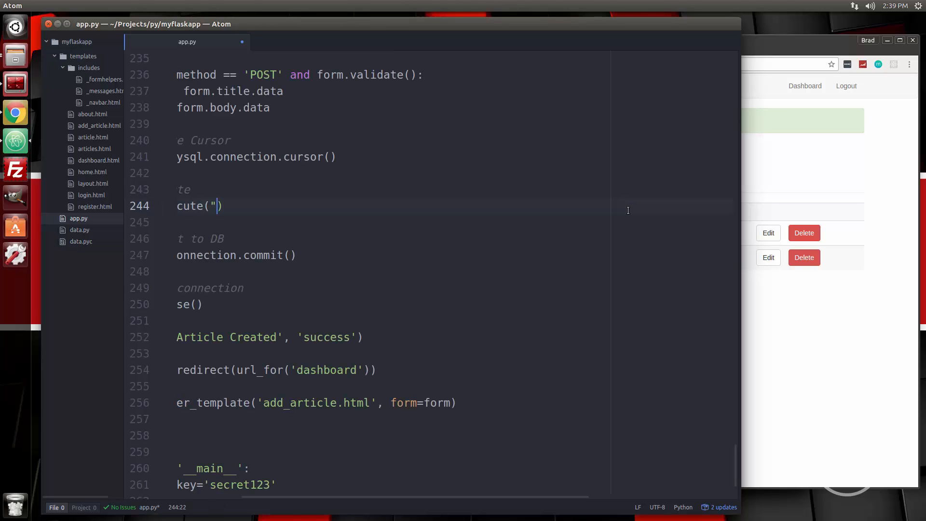
pyautogui.press('BackSpace')
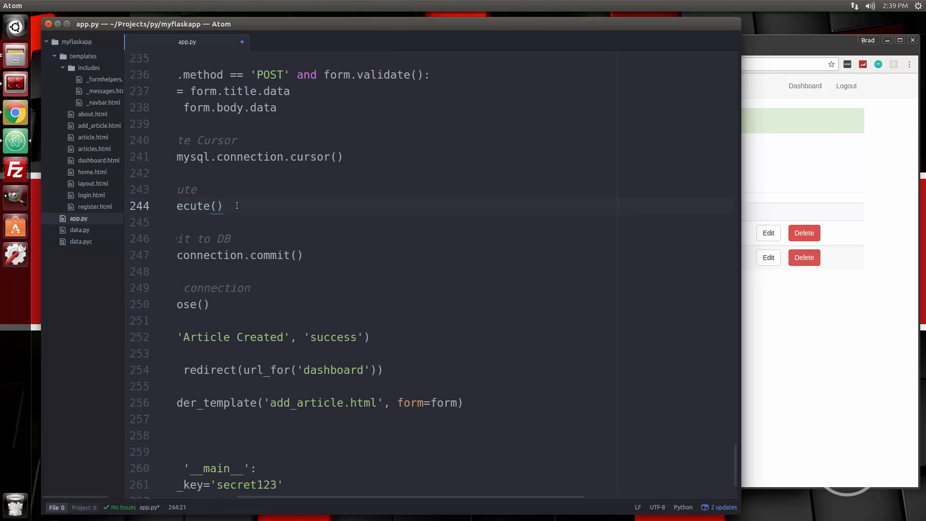
pyautogui.write('""')
pyautogui.write('UPDATE')
pyautogui.write(' articles')
pyautogui.write(' SET')
pyautogui.write(' name')
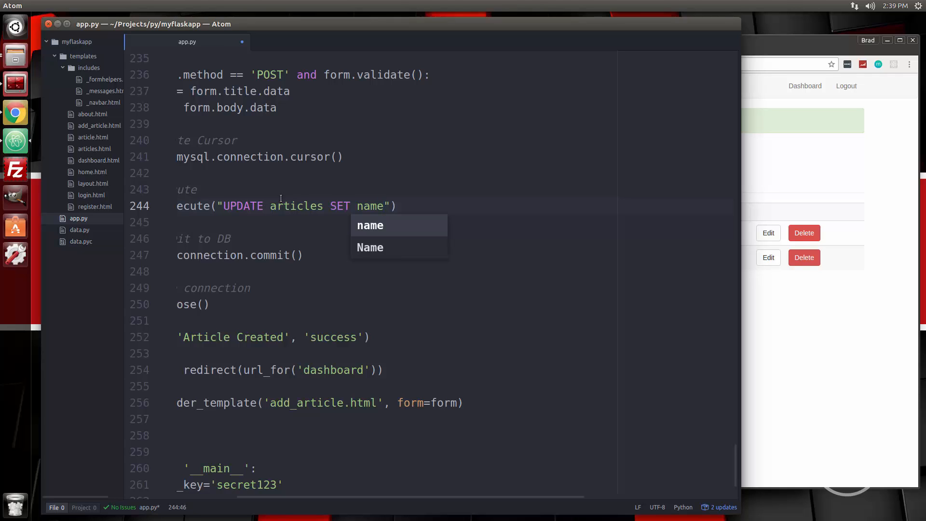
pyautogui.write('=')
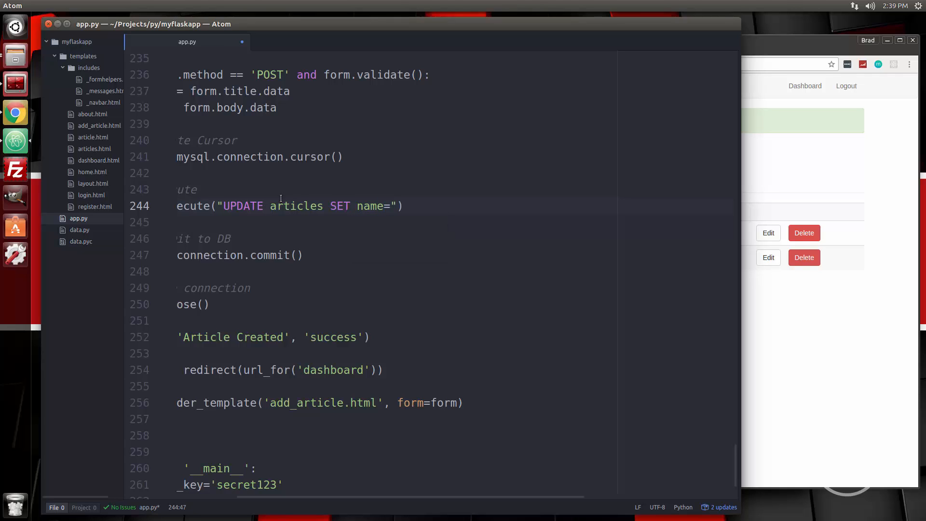
pyautogui.write('%s')
pyautogui.write(', ')
pyautogui.write('body')
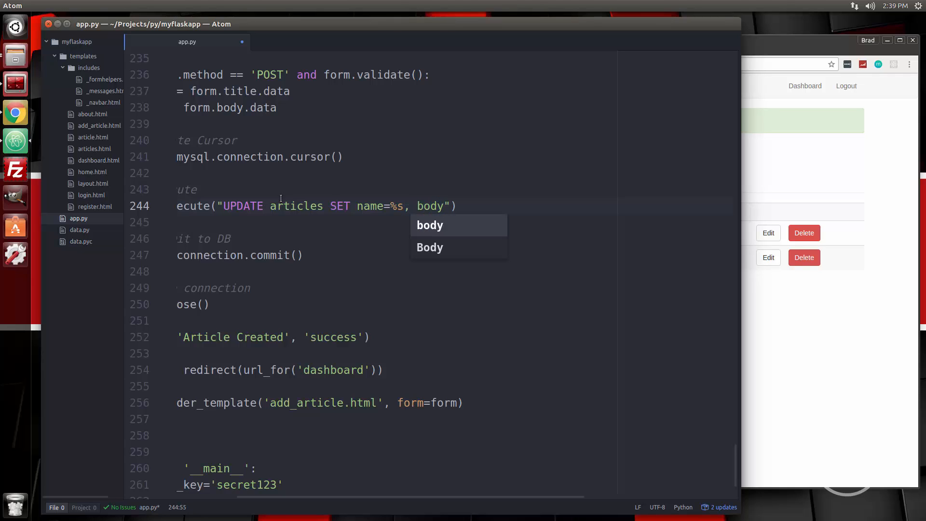
pyautogui.write('%')
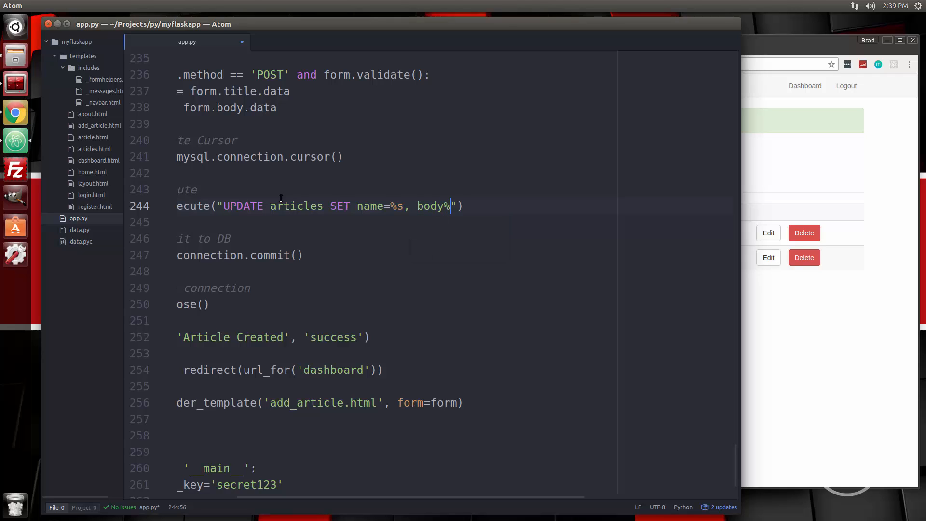
pyautogui.write('s')
pyautogui.write(', []')
pyautogui.press('BackSpace')
pyautogui.press('BackSpace')
pyautogui.write('()')
pyautogui.click(446, 207)
pyautogui.write('=')
pyautogui.click(491, 205)
pyautogui.write('name, bod')
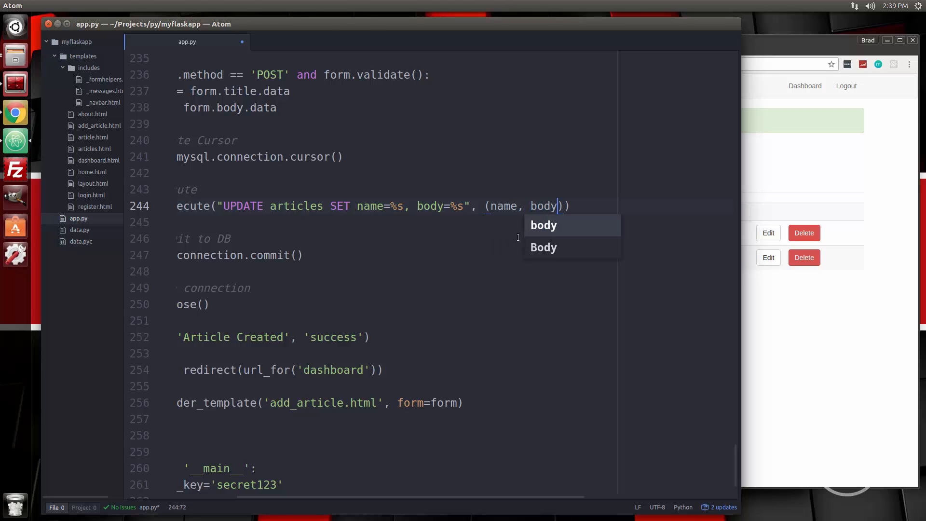
pyautogui.write('y')
# Step: Add WHERE id = %s to the UPDATE and pass id in the parameter tuple
pyautogui.moveTo(272, 206); pyautogui.dragTo(249, 206)
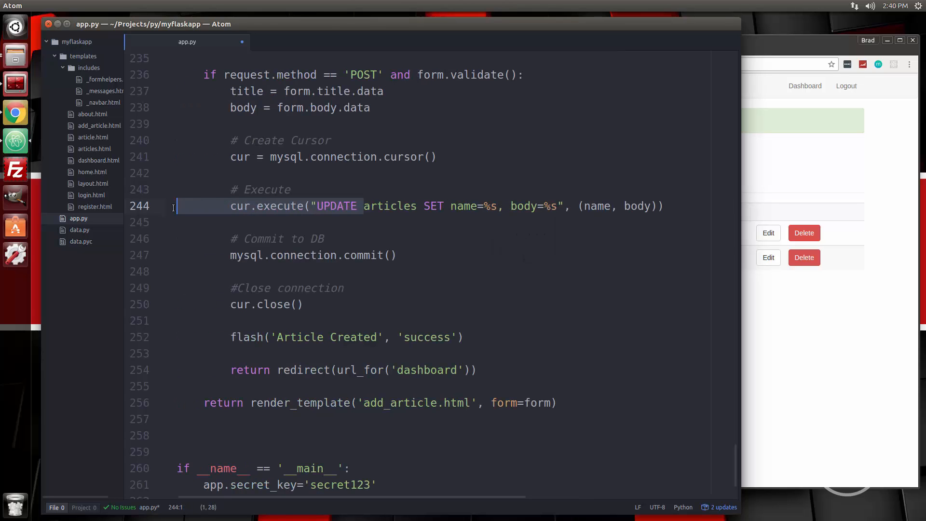
pyautogui.click(326, 239)
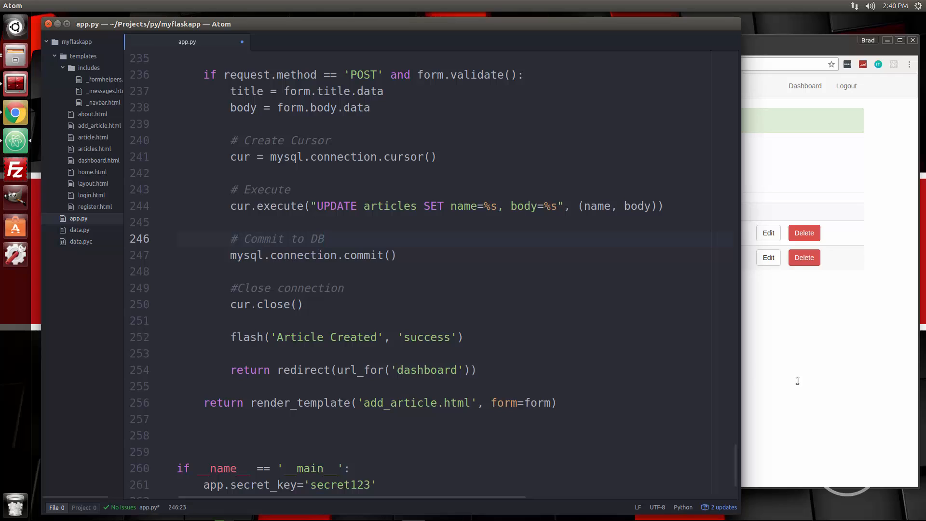
pyautogui.click(561, 206)
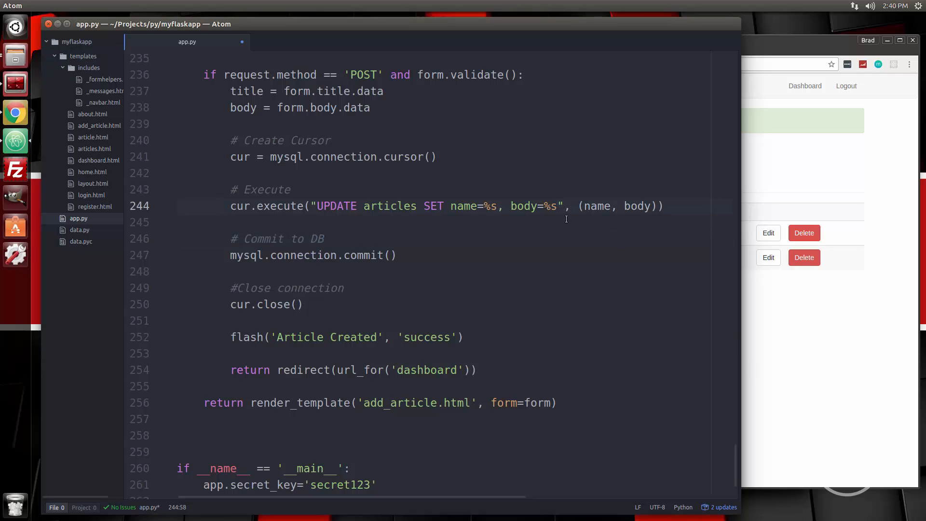
pyautogui.write('WHERE')
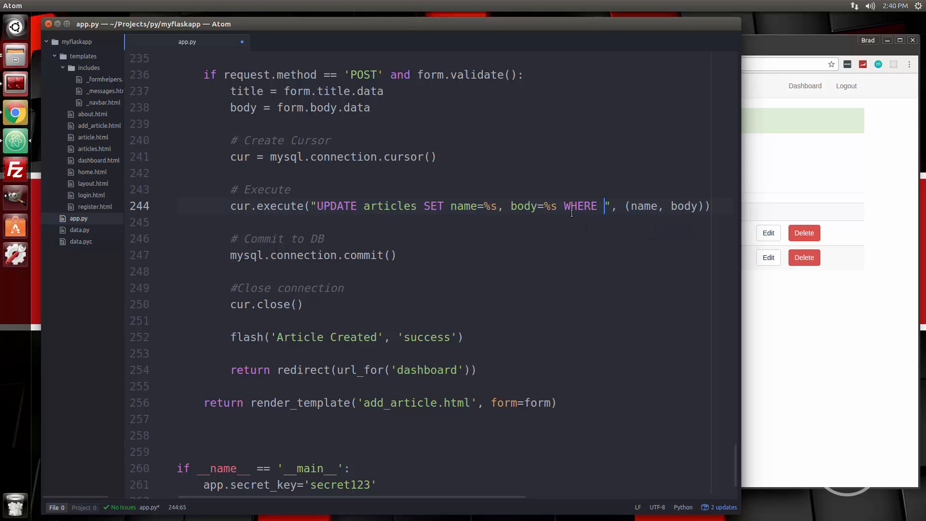
pyautogui.write(' id =')
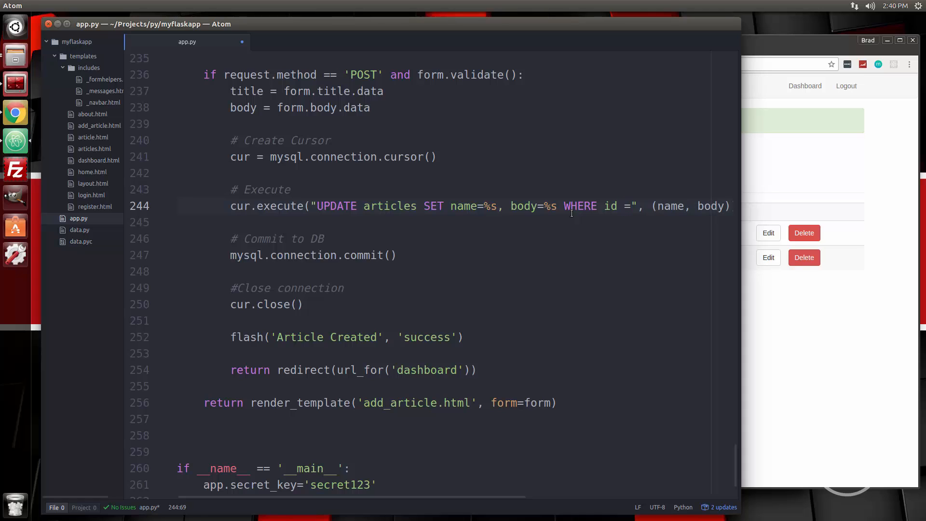
pyautogui.write(' %s')
pyautogui.click(698, 206)
pyautogui.doubleClick(391, 206)
pyautogui.click(424, 206)
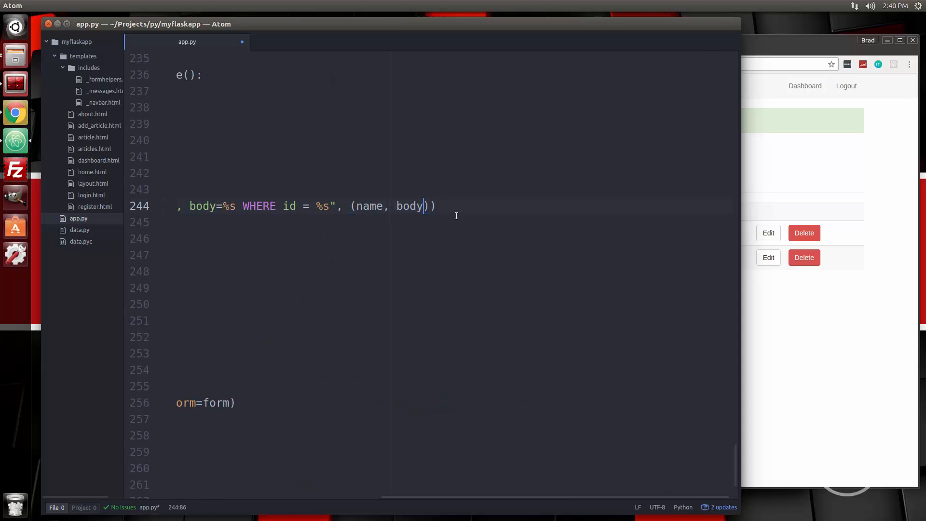
pyautogui.write(', id')
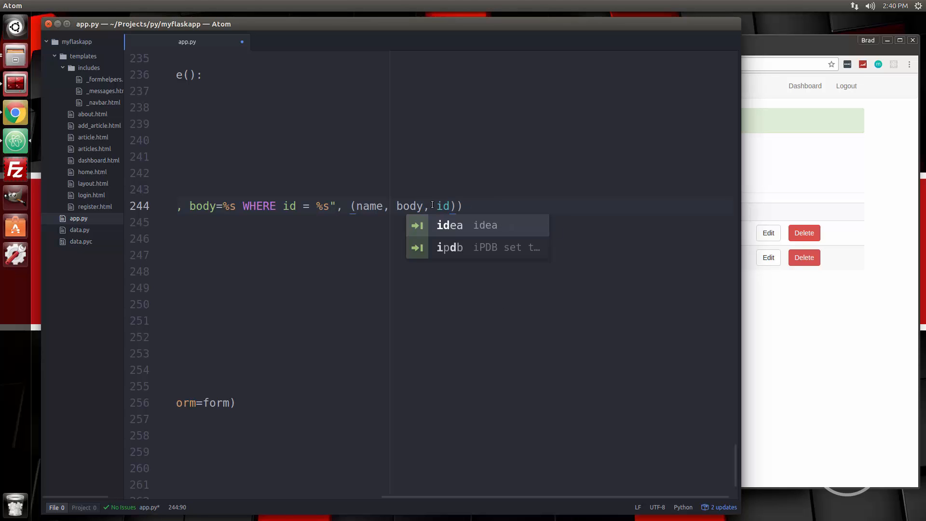
pyautogui.click(392, 206)
pyautogui.press('Home')
pyautogui.scroll(6, 239, 181)
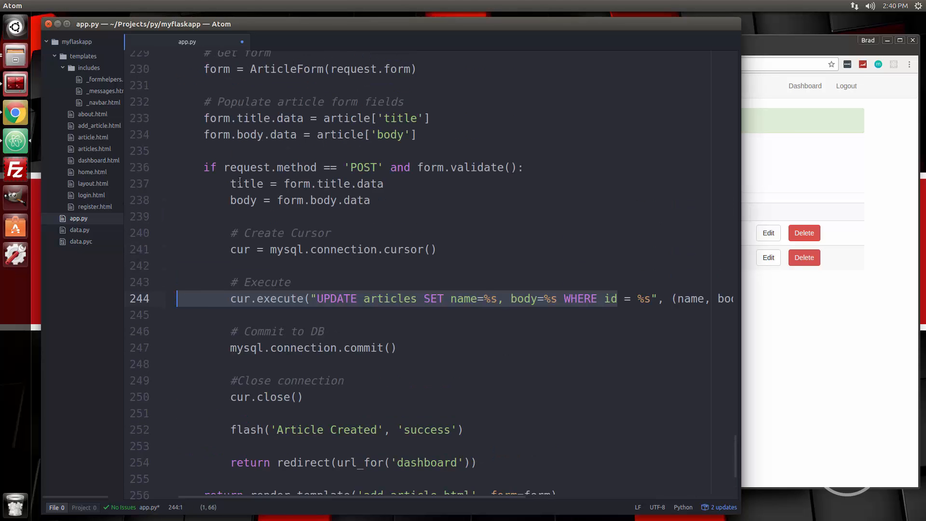
pyautogui.scroll(3, 238, 180)
pyautogui.scroll(3, 239, 181)
pyautogui.scroll(3, 239, 181)
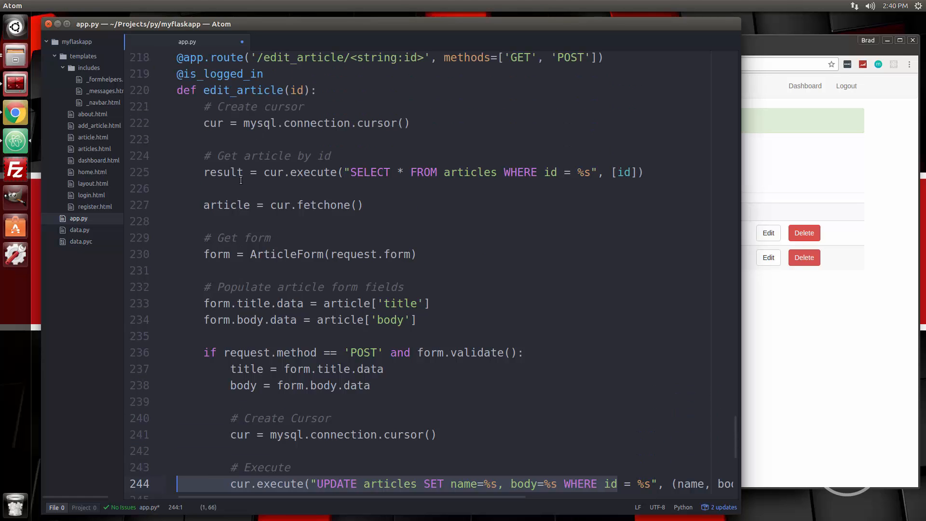
pyautogui.scroll(3, 532, 205)
pyautogui.scroll(-2, 525, 214)
pyautogui.scroll(-2, 517, 218)
pyautogui.scroll(-5, 517, 218)
pyautogui.scroll(-3, 517, 218)
pyautogui.click(456, 216)
pyautogui.click(232, 183)
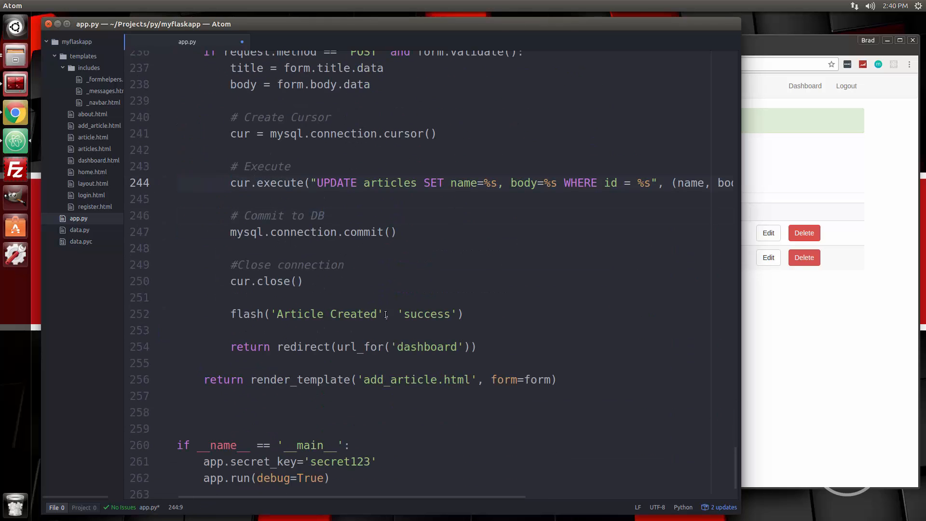
pyautogui.scroll(-1, 352, 351)
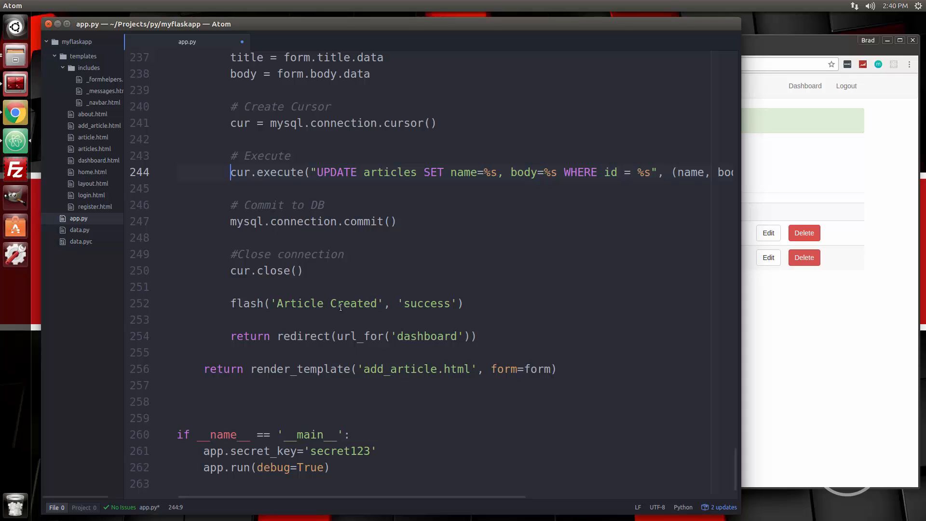
# Step: Flash 'Article Updated', render edit_article.html, and save app.py
pyautogui.moveTo(378, 303); pyautogui.dragTo(331, 303)
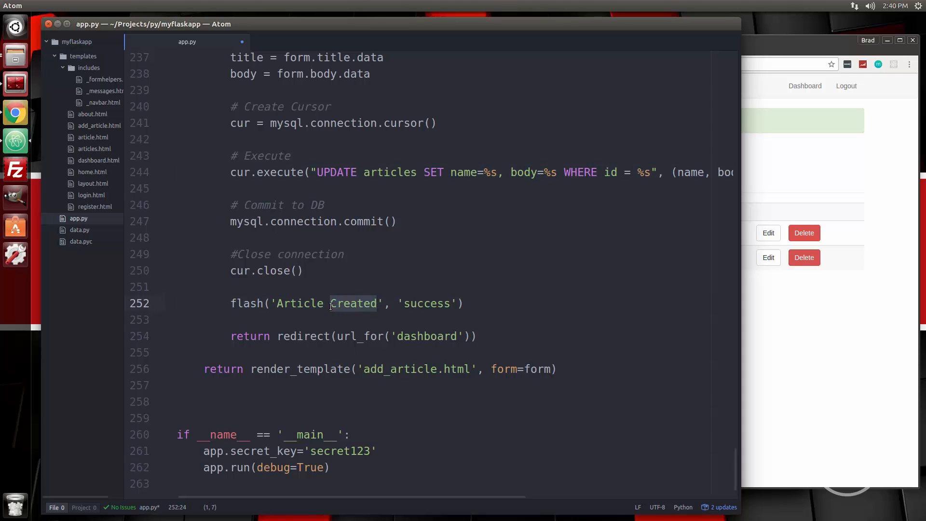
pyautogui.write('Updated')
pyautogui.click(515, 254)
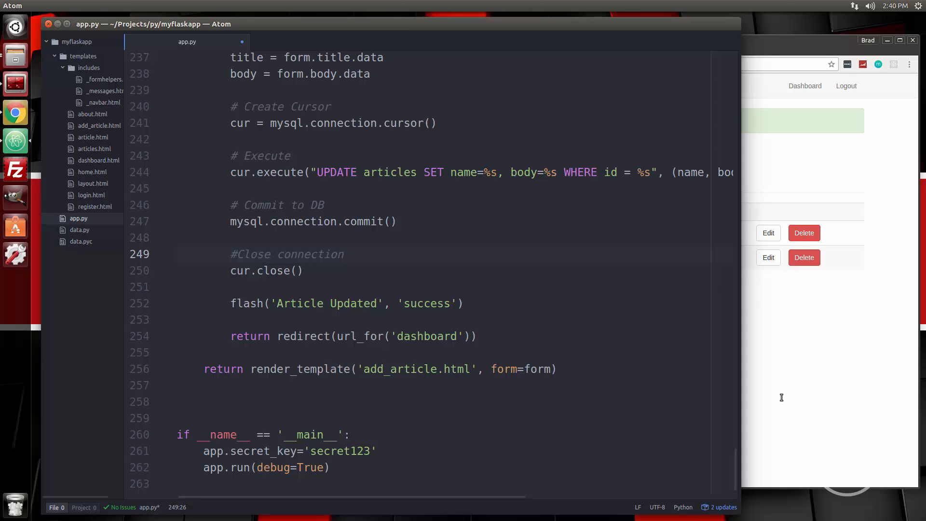
pyautogui.click(480, 292)
pyautogui.click(388, 369)
pyautogui.press('BackSpace')
pyautogui.press('BackSpace')
pyautogui.press('BackSpace')
pyautogui.write('edi_art')
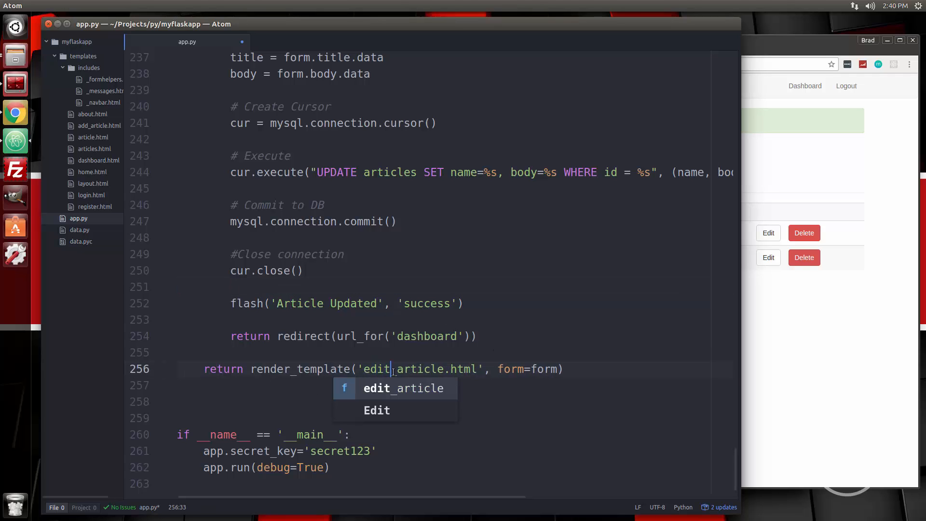
pyautogui.click(463, 303)
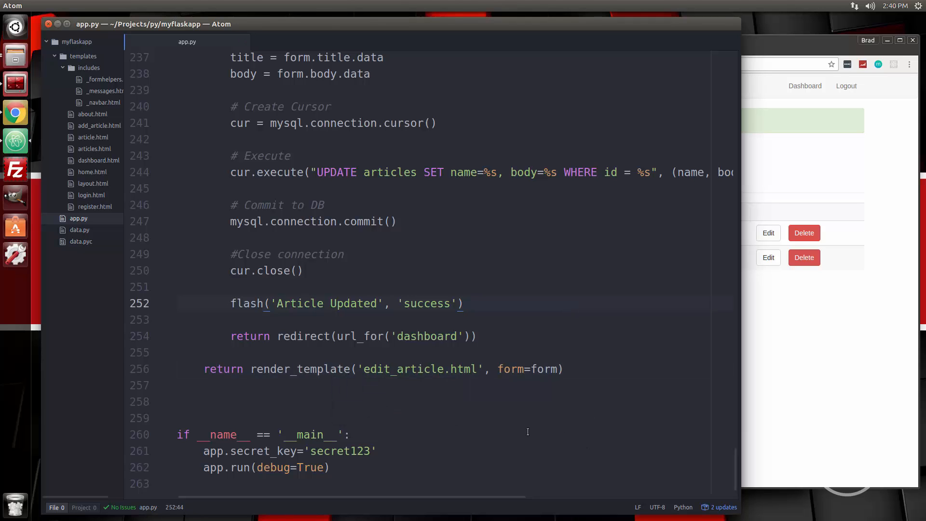
pyautogui.scroll(2, 473, 361)
pyautogui.scroll(2, 477, 362)
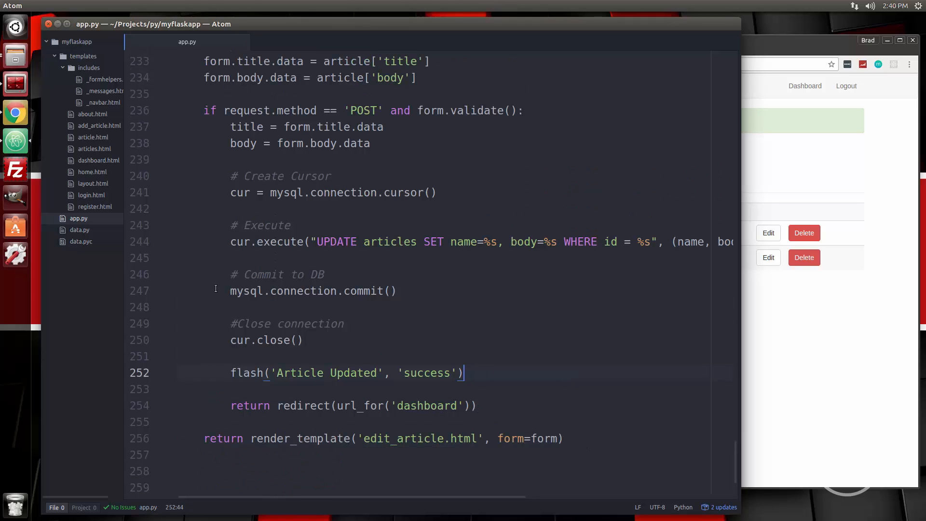
pyautogui.click(83, 56)
# Step: Create a new edit_article.html file in the templates folder
pyautogui.rightClick(83, 56)
pyautogui.click(83, 56)
pyautogui.rightClick(77, 56)
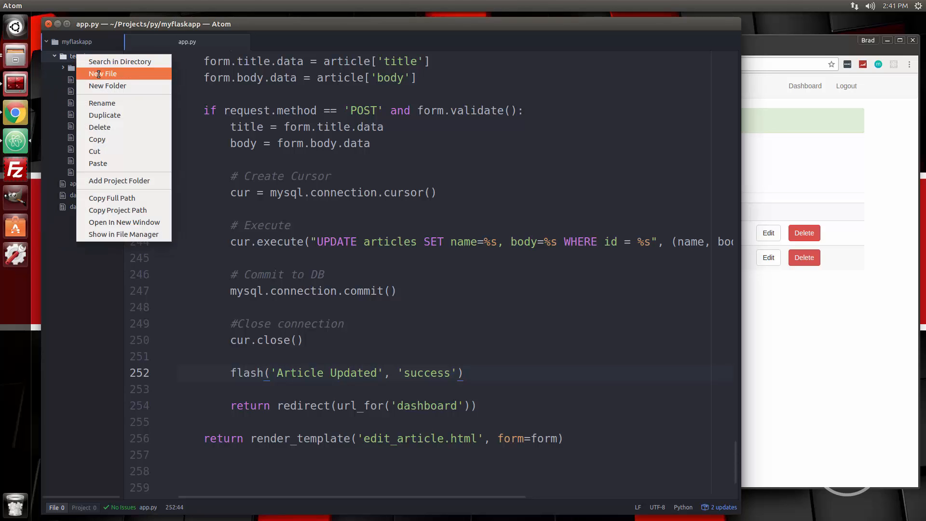
pyautogui.click(99, 75)
pyautogui.write('edit_')
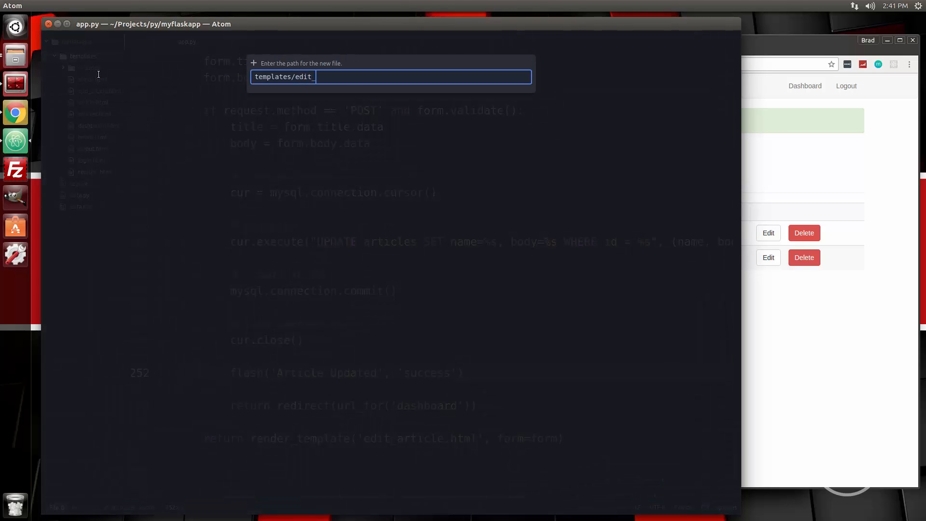
pyautogui.write('article.htm')
pyautogui.write('l')
pyautogui.press('Return')
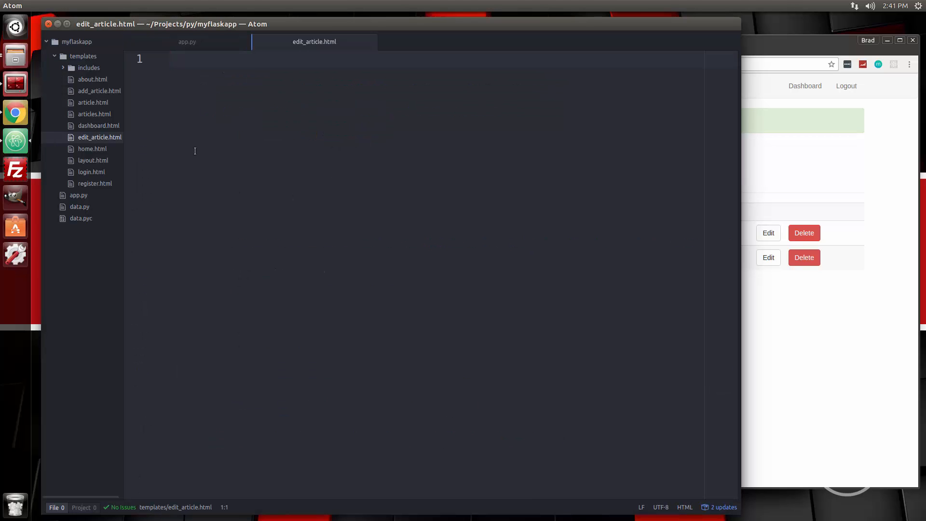
# Step: Copy add_article.html's contents into edit_article.html
pyautogui.click(100, 91)
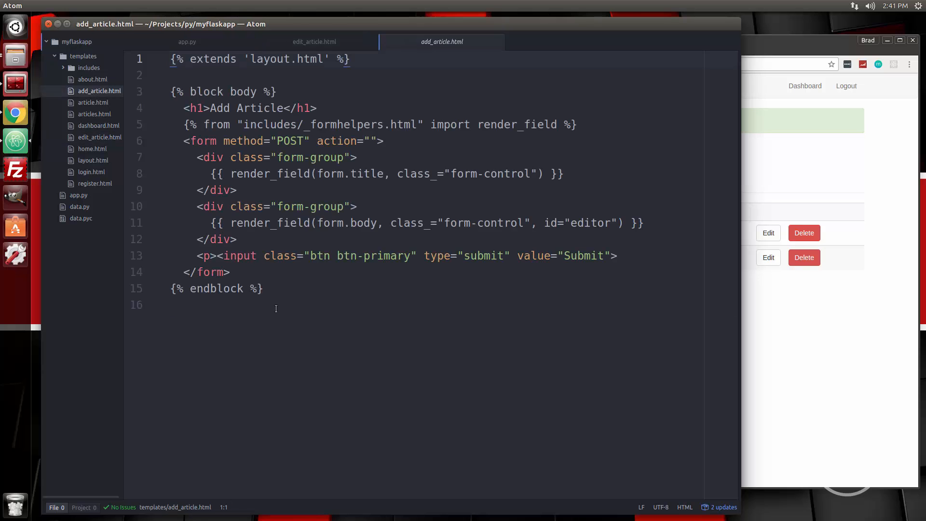
pyautogui.moveTo(266, 304); pyautogui.dragTo(170, 59)
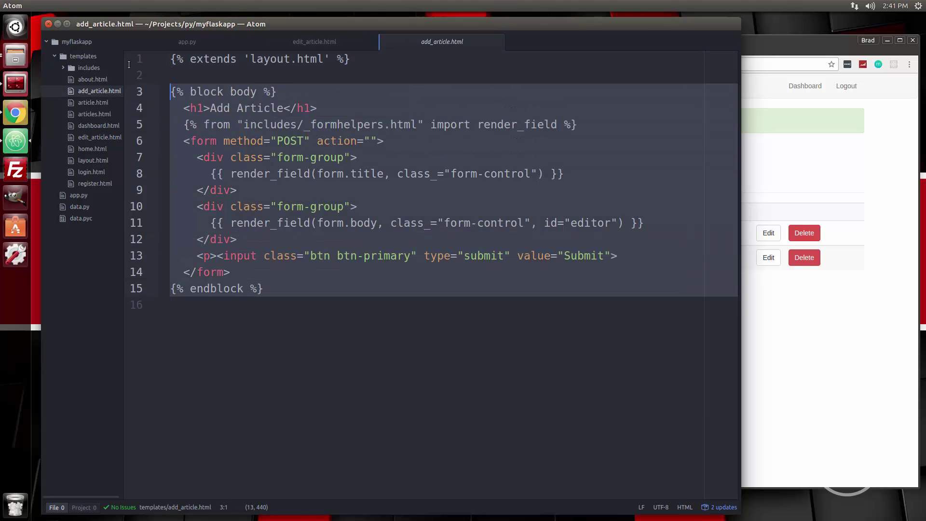
pyautogui.hotkey('ctrl', 'c')
pyautogui.click(99, 137)
pyautogui.hotkey('ctrl', 'v')
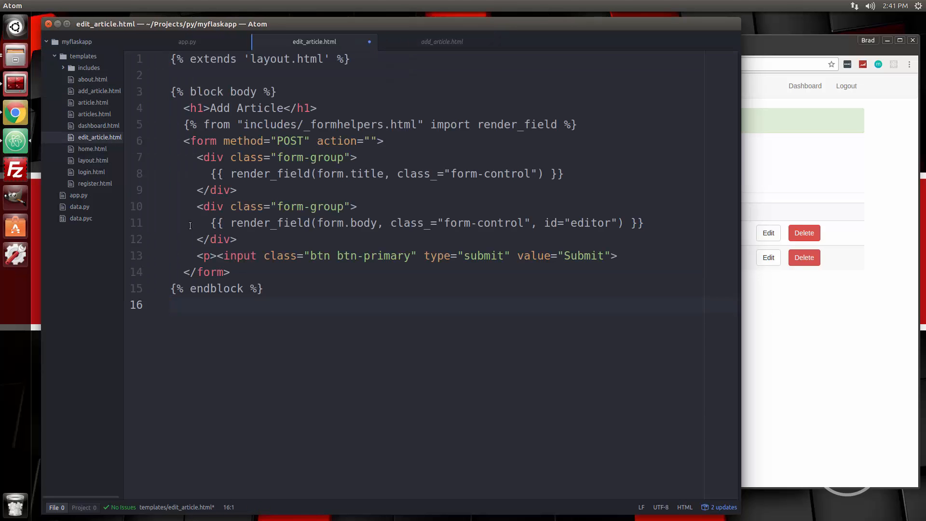
# Step: Change the template's h1 heading to Edit Article and save
pyautogui.click(442, 142)
pyautogui.doubleClick(218, 108)
pyautogui.write('Edit')
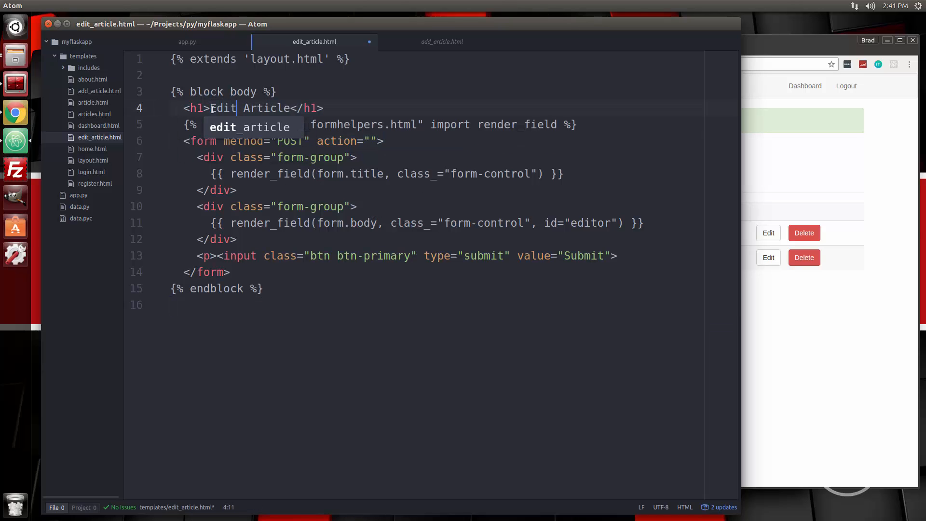
pyautogui.click(434, 86)
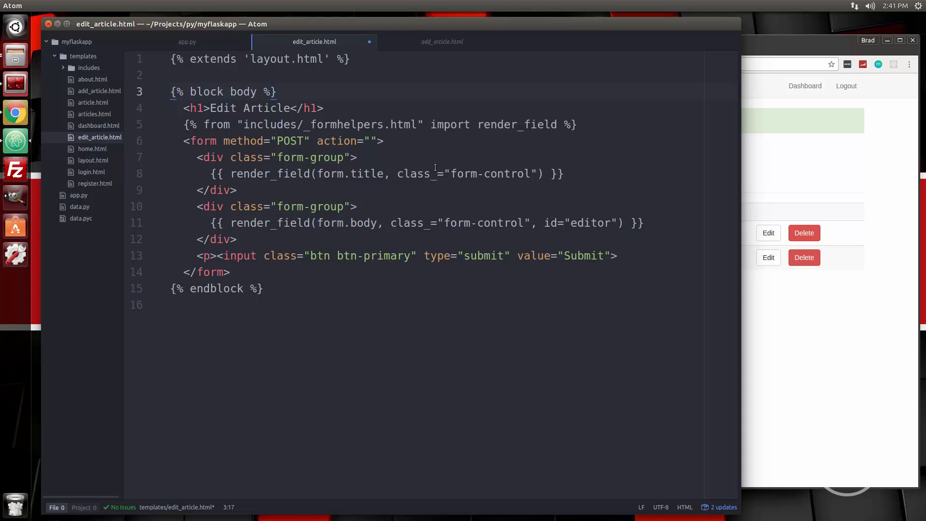
pyautogui.click(437, 174)
# Step: Reload the dashboard and check the edit pages for Article One and Article Two
pyautogui.click(778, 159)
pyautogui.click(804, 86)
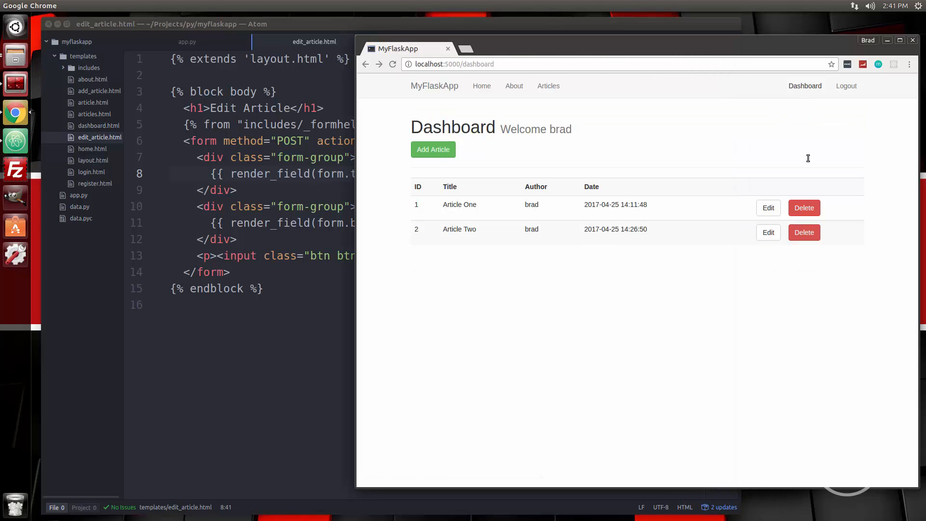
pyautogui.click(769, 208)
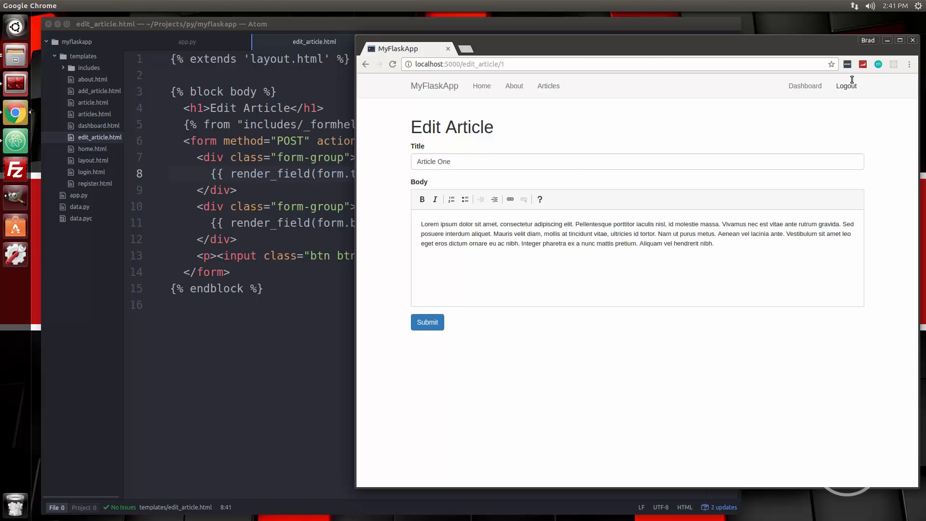
pyautogui.click(804, 85)
pyautogui.click(769, 233)
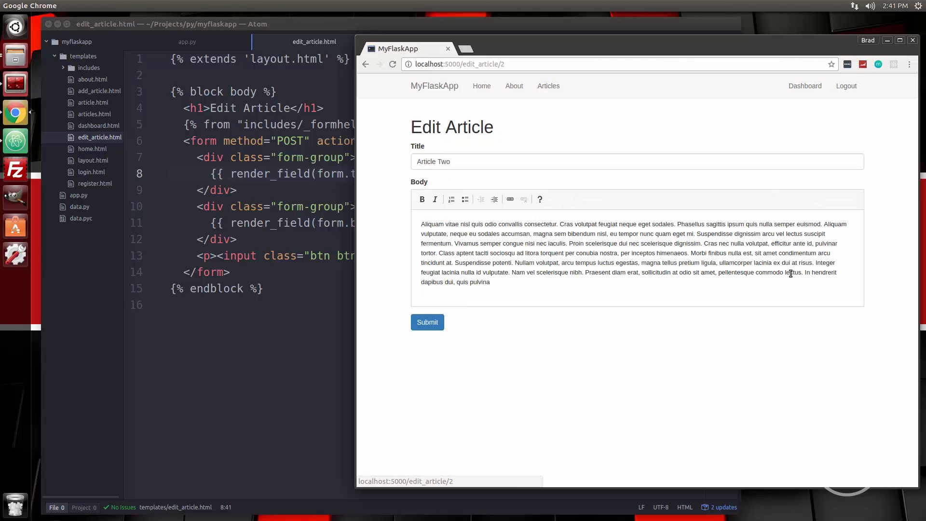
# Step: Retitle Article Two to Article 2 and submit, hitting a NameError for 'name'
pyautogui.click(273, 127)
pyautogui.click(186, 41)
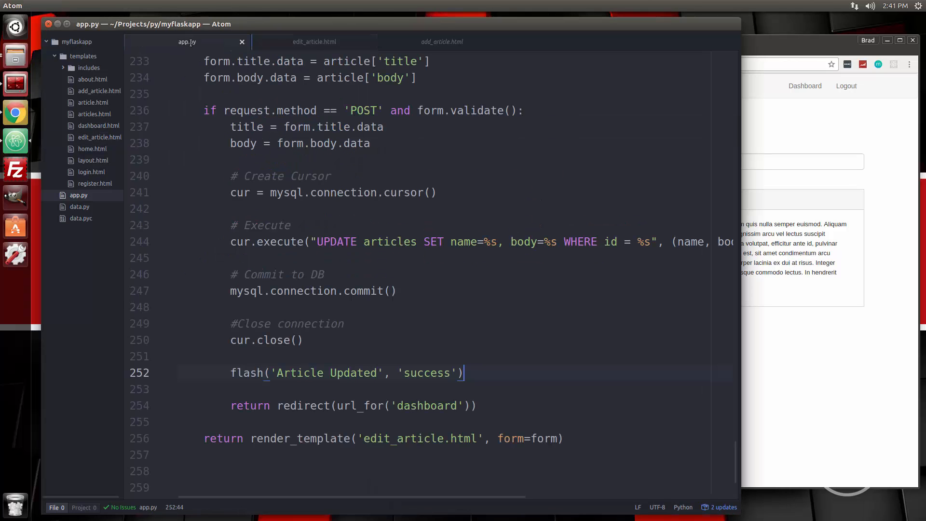
pyautogui.scroll(-3, 314, 248)
pyautogui.click(825, 379)
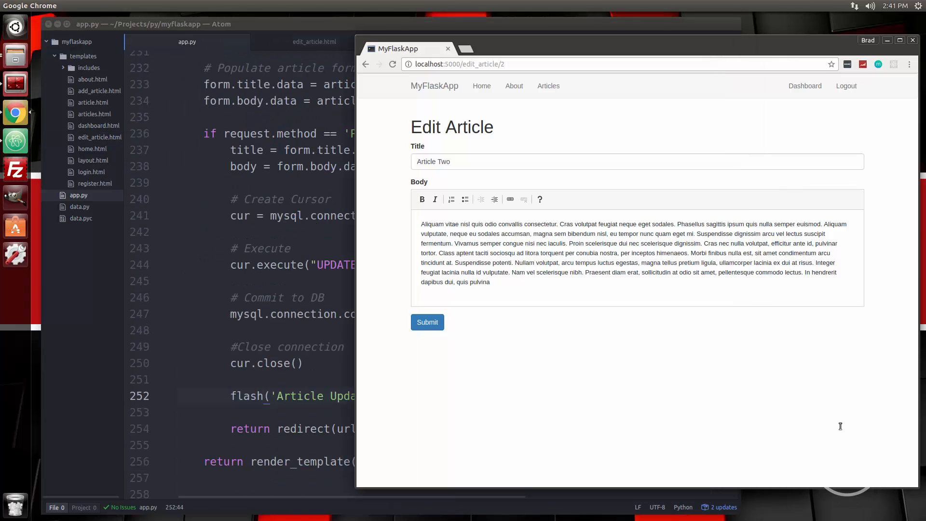
pyautogui.click(474, 163)
pyautogui.press('BackSpace')
pyautogui.press('BackSpace')
pyautogui.press('BackSpace')
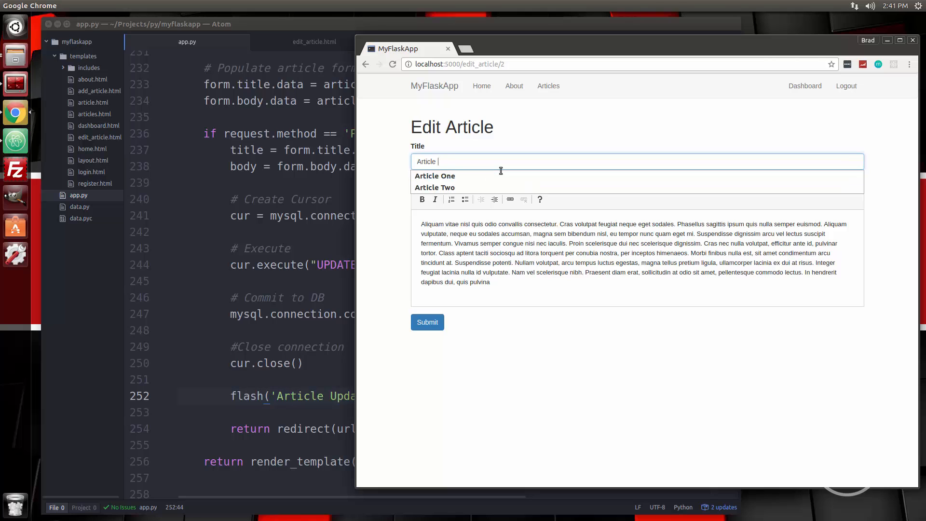
pyautogui.write('2')
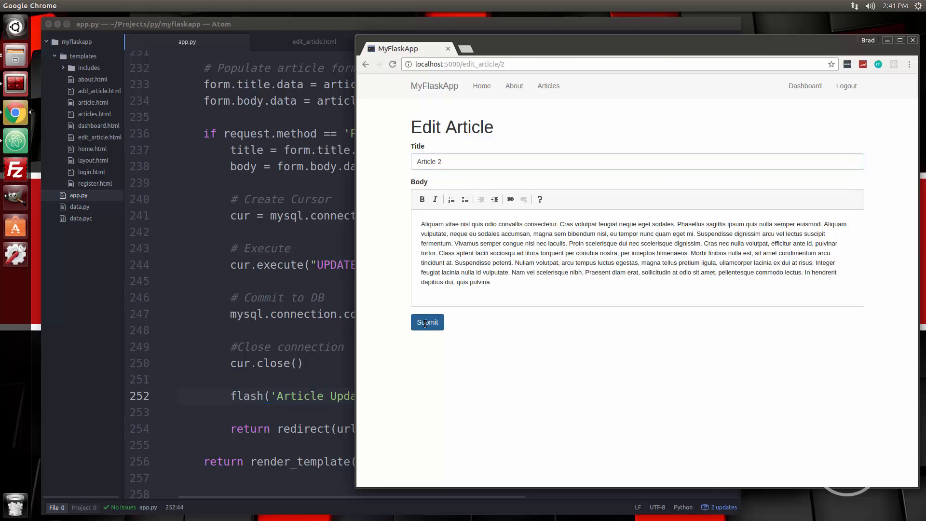
pyautogui.click(427, 322)
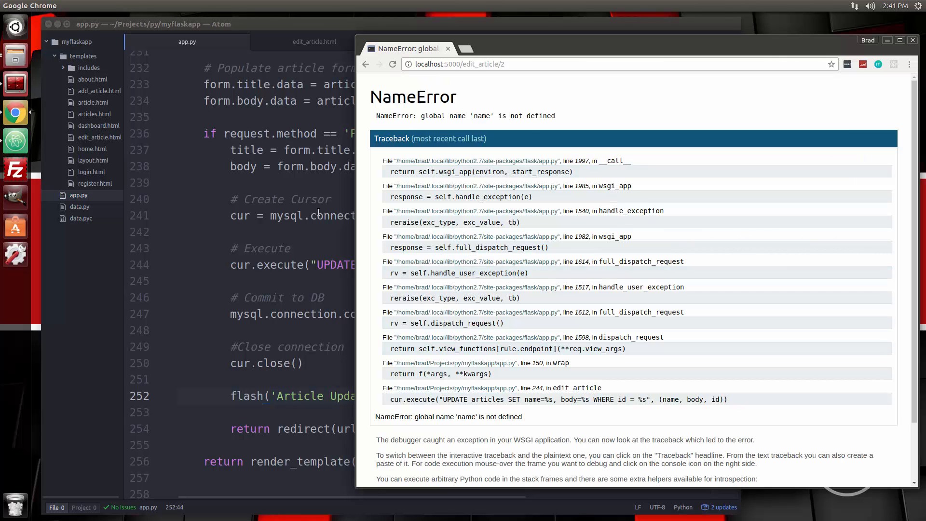
# Step: Change the UPDATE query's SET clause from name to title=%s using title, and save app.py
pyautogui.click(316, 191)
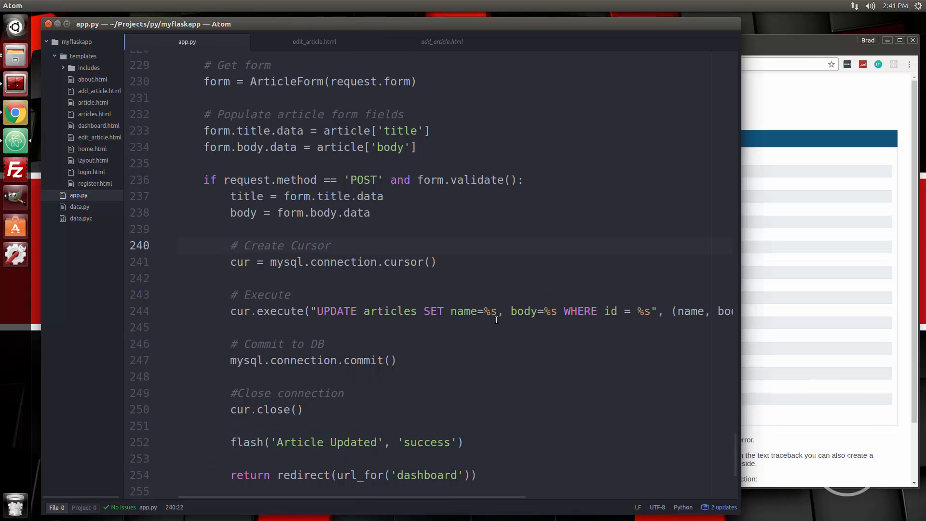
pyautogui.moveTo(706, 311); pyautogui.dragTo(676, 311)
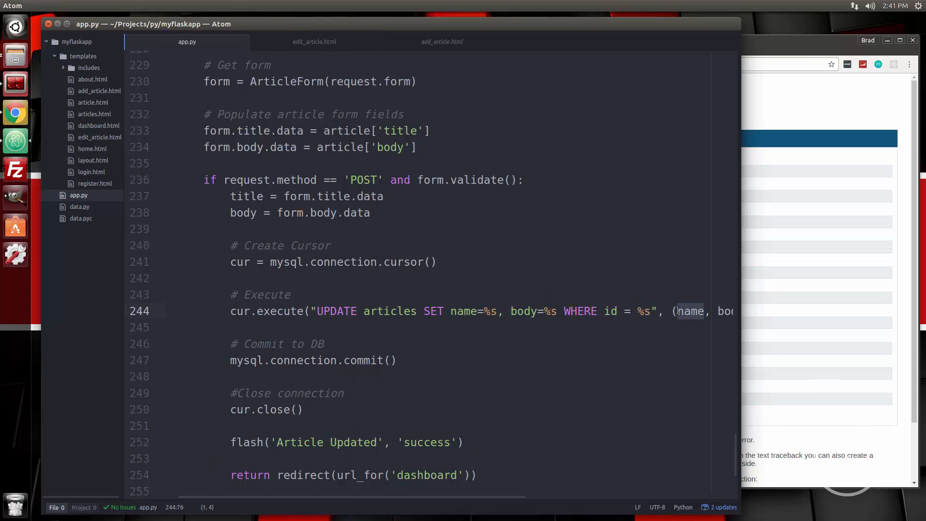
pyautogui.write('title')
pyautogui.click(495, 328)
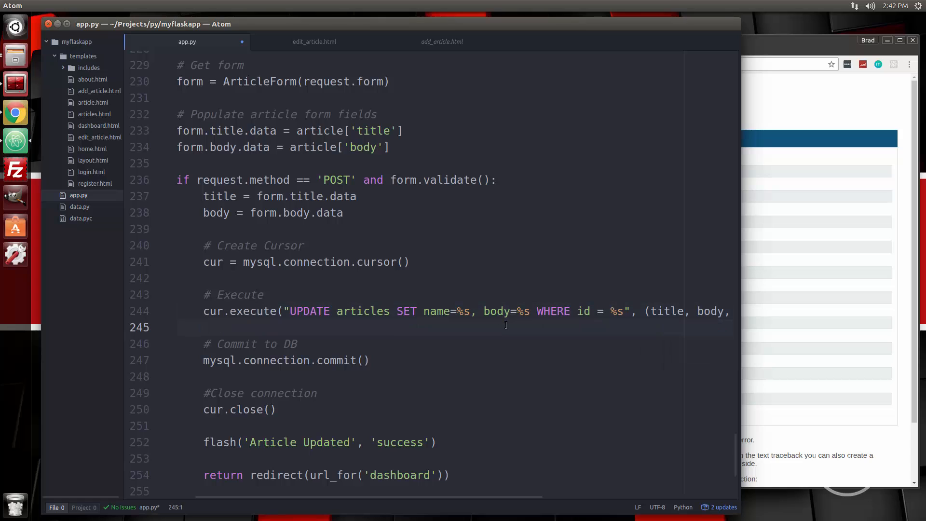
pyautogui.moveTo(451, 312); pyautogui.dragTo(424, 311)
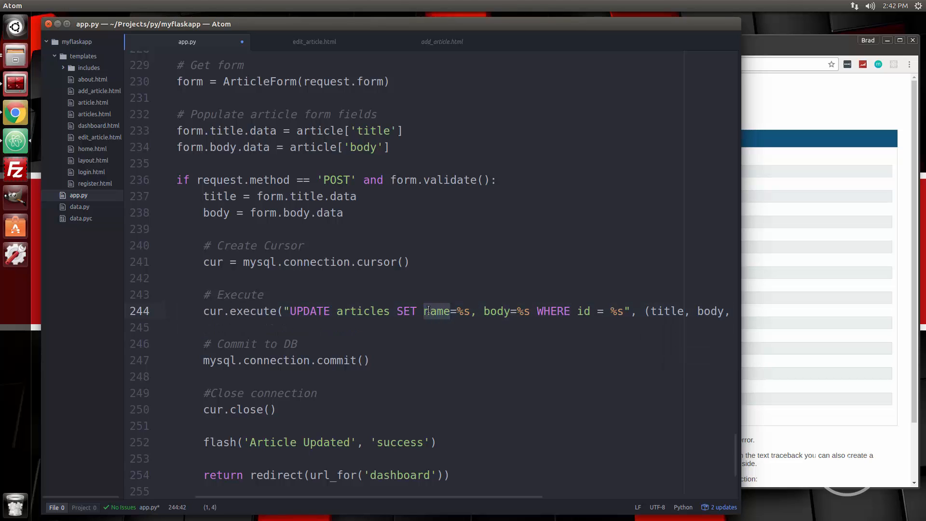
pyautogui.write('title')
pyautogui.click(517, 239)
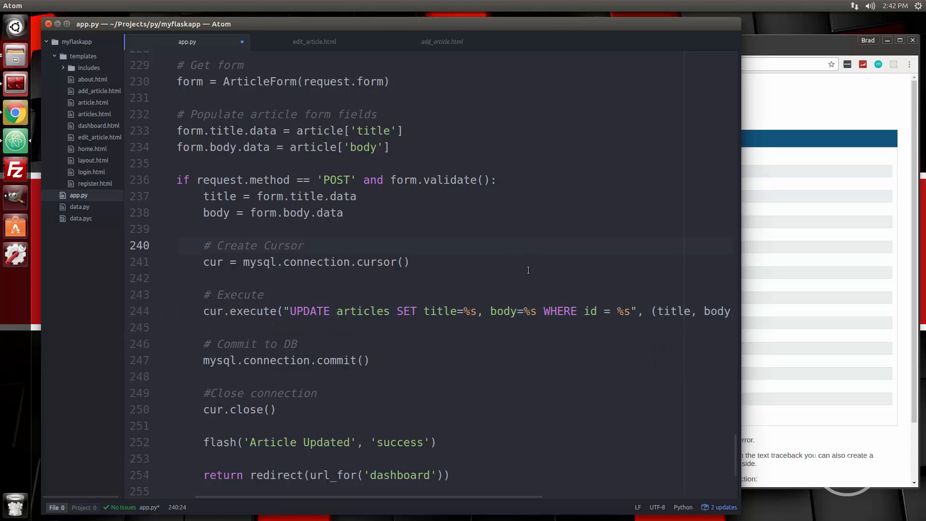
pyautogui.hotkey('ctrl', 's')
# Step: Reload the failing edit page in Chrome and confirm resubmitting the form
pyautogui.click(767, 122)
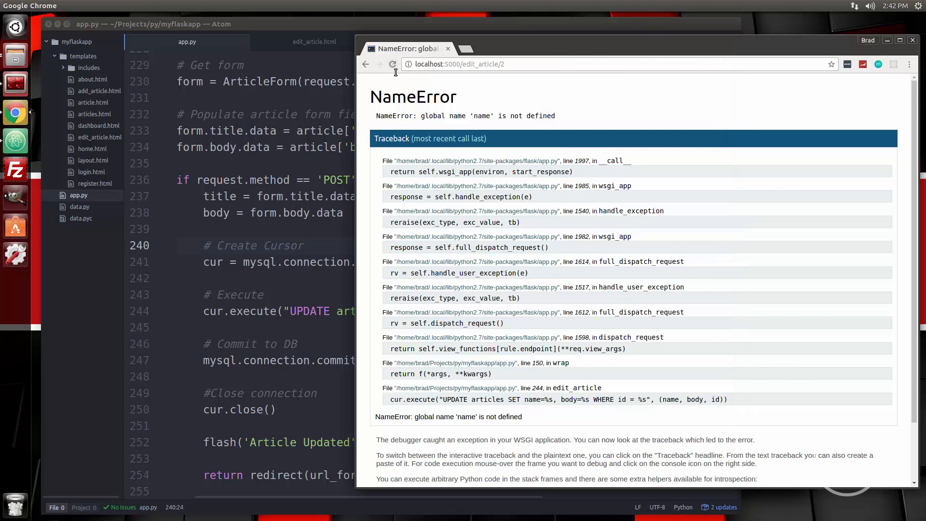
pyautogui.click(392, 65)
pyautogui.click(710, 137)
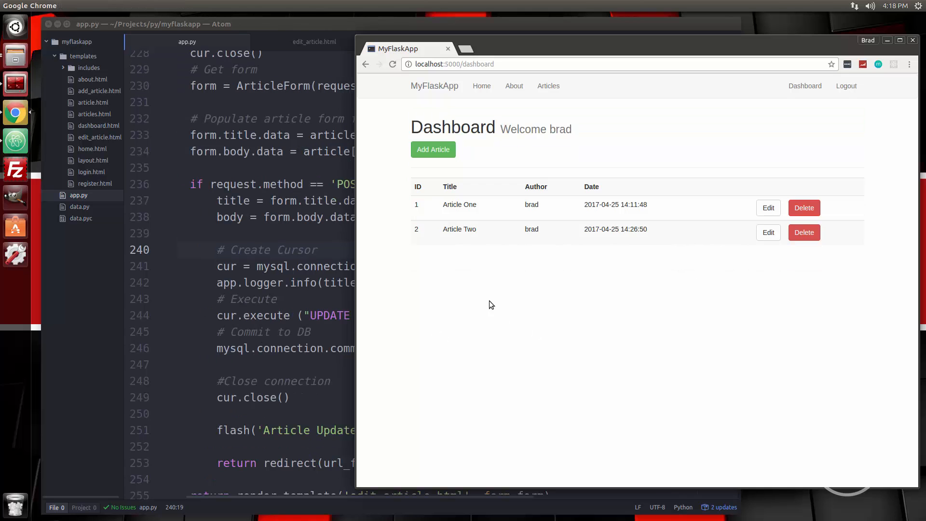
pyautogui.click(313, 217)
pyautogui.scroll(2, 290, 217)
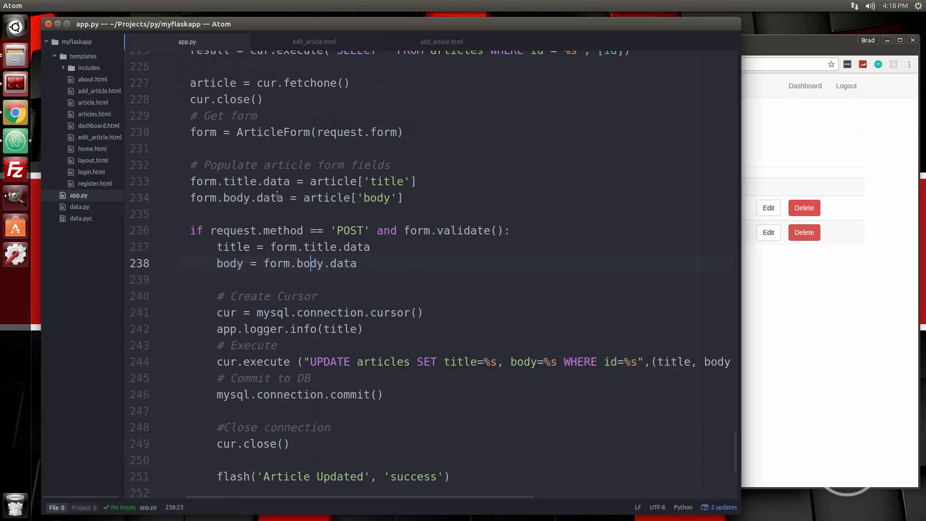
pyautogui.scroll(4, 440, 257)
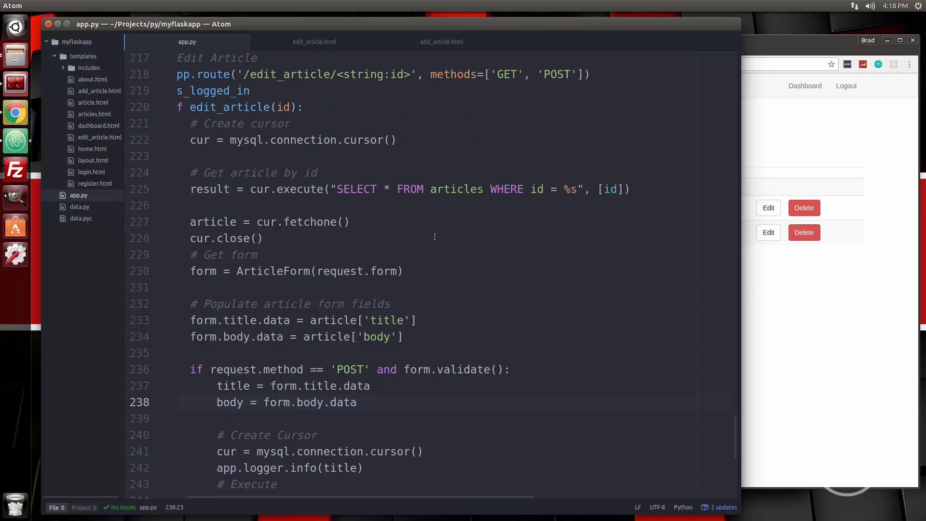
pyautogui.moveTo(354, 189); pyautogui.dragTo(606, 190)
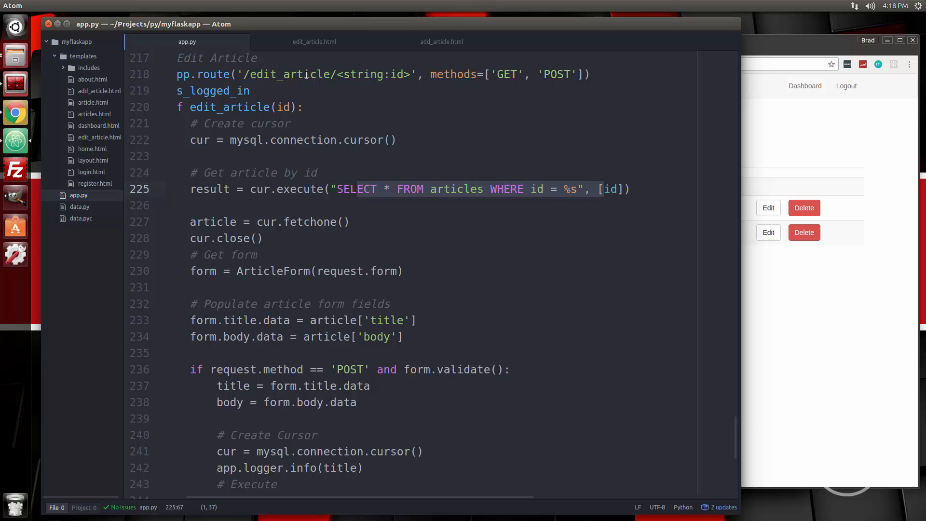
pyautogui.scroll(-3, 434, 312)
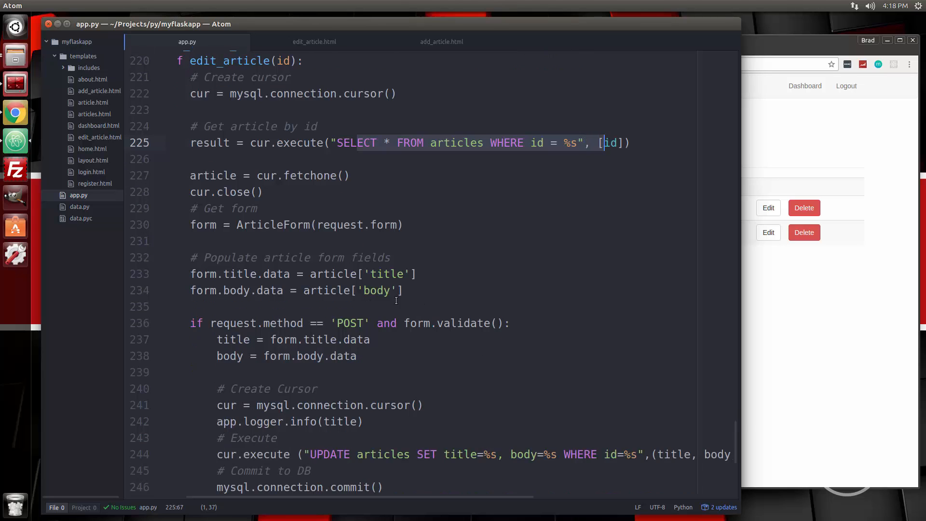
pyautogui.scroll(-3, 427, 308)
pyautogui.moveTo(208, 227); pyautogui.dragTo(429, 236)
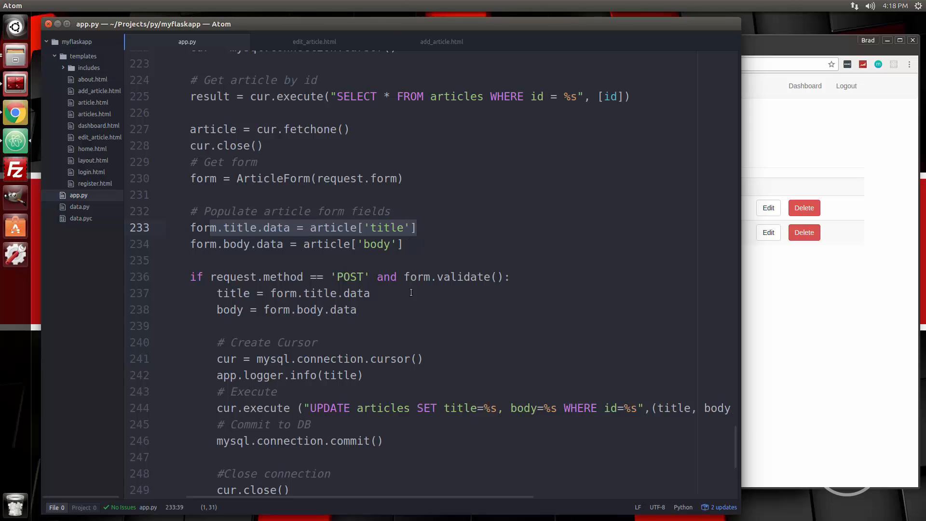
pyautogui.scroll(-3, 313, 246)
pyautogui.doubleClick(215, 224)
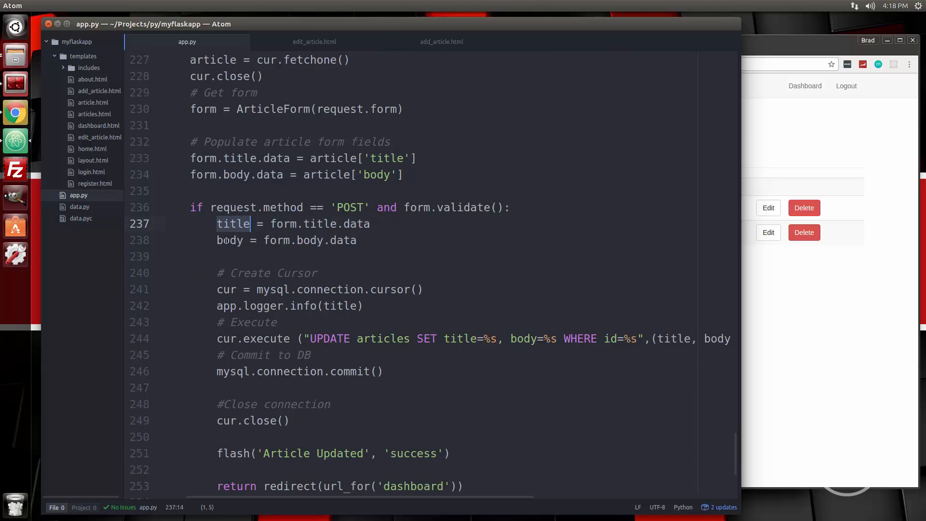
pyautogui.moveTo(274, 223); pyautogui.dragTo(371, 224)
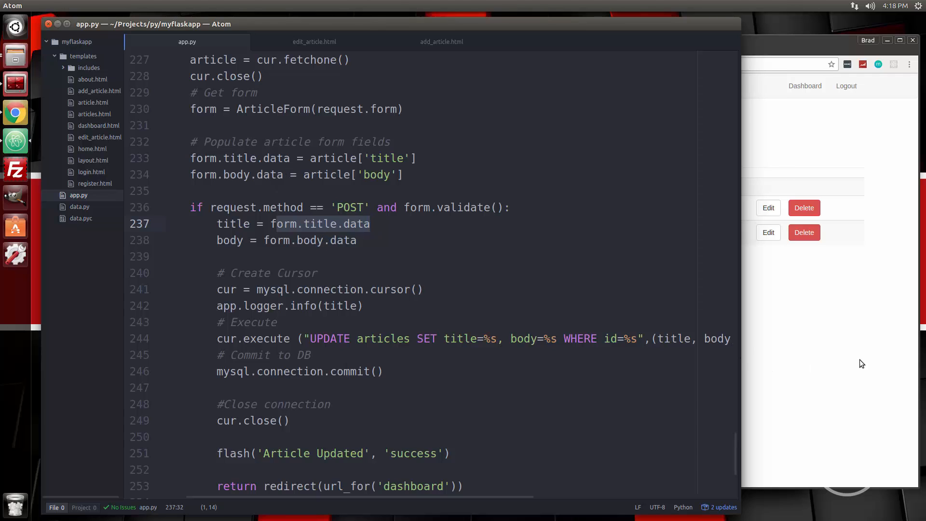
pyautogui.click(791, 374)
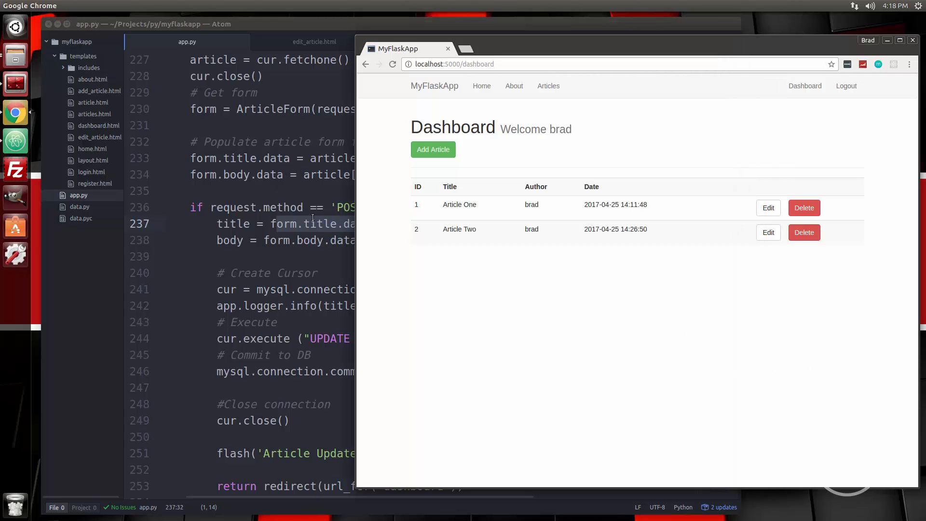
# Step: Make the edit route read title from request.form['title'], copied from the login route
pyautogui.click(312, 241)
pyautogui.moveTo(371, 223); pyautogui.dragTo(271, 224)
pyautogui.press('BackSpace')
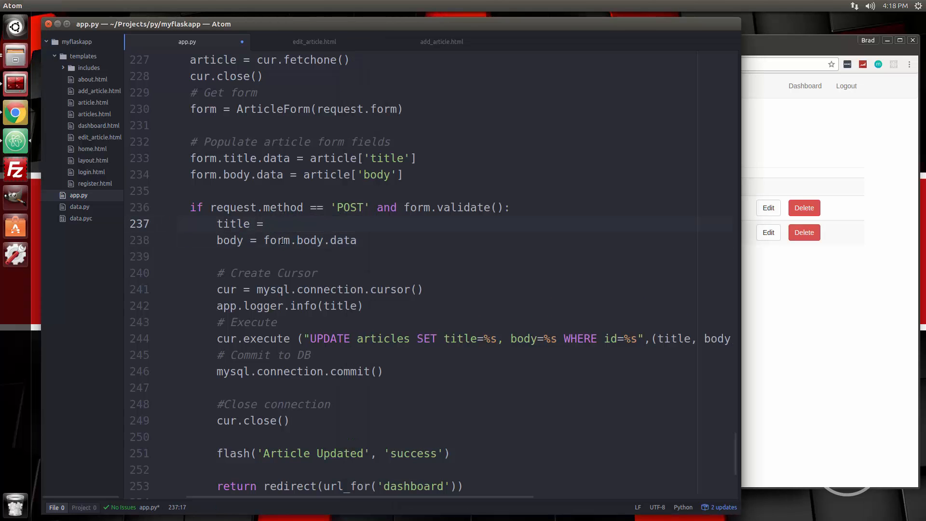
pyautogui.scroll(5, 311, 258)
pyautogui.scroll(5, 311, 258)
pyautogui.scroll(5, 311, 259)
pyautogui.scroll(5, 311, 258)
pyautogui.scroll(3, 362, 240)
pyautogui.scroll(4, 403, 230)
pyautogui.scroll(4, 403, 230)
pyautogui.scroll(4, 403, 230)
pyautogui.scroll(3, 398, 228)
pyautogui.scroll(3, 393, 226)
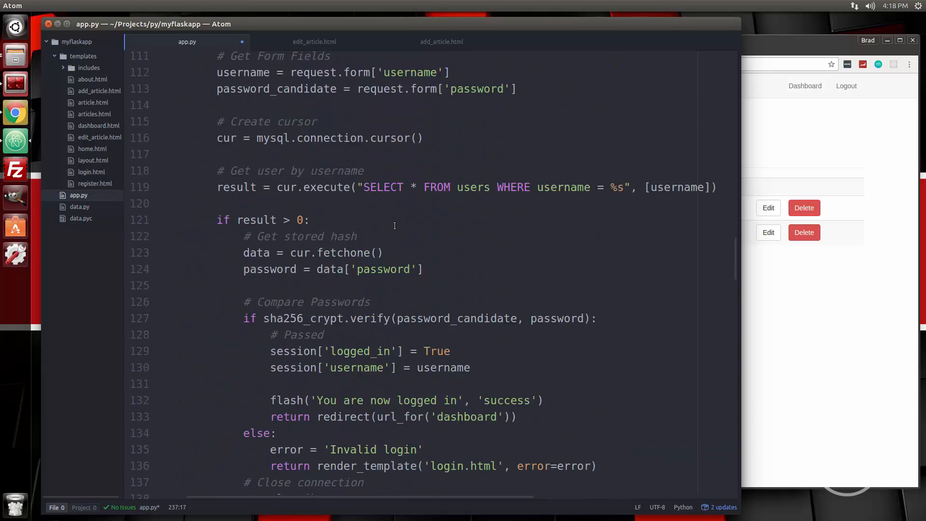
pyautogui.scroll(2, 393, 226)
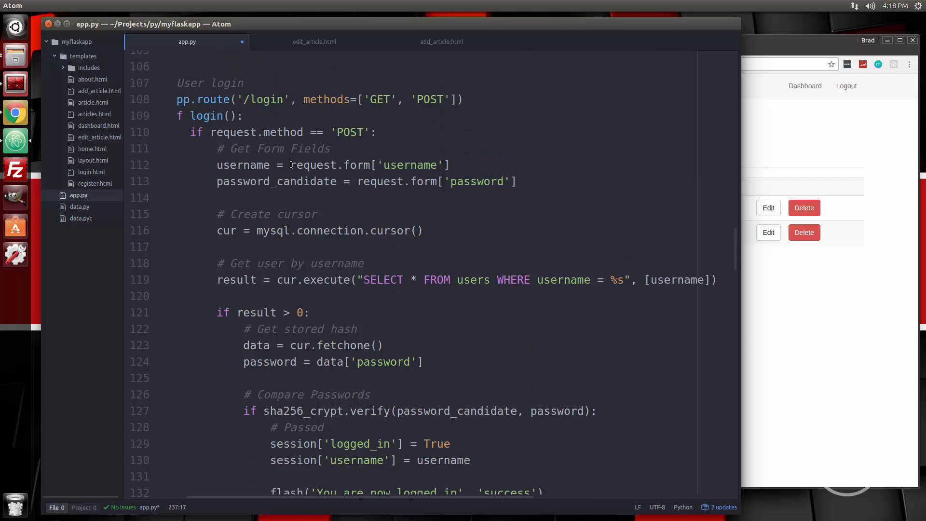
pyautogui.moveTo(291, 165); pyautogui.dragTo(454, 162)
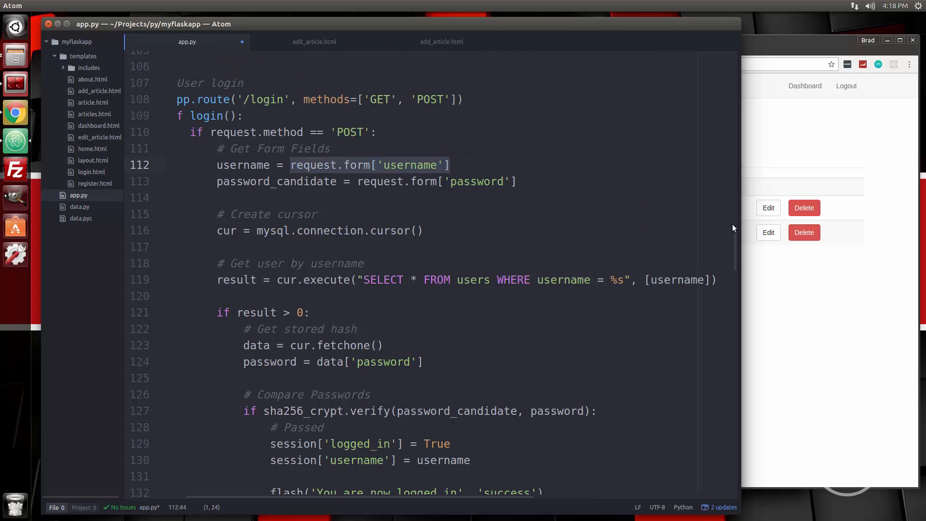
pyautogui.moveTo(736, 231); pyautogui.dragTo(752, 369)
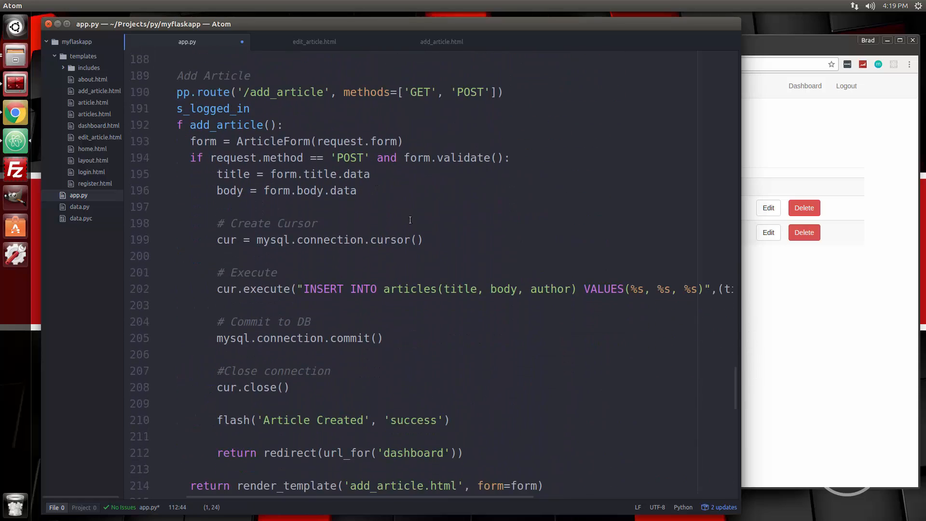
pyautogui.scroll(-4, 409, 221)
pyautogui.scroll(-3, 410, 232)
pyautogui.scroll(-2, 399, 237)
pyautogui.scroll(-2, 386, 238)
pyautogui.scroll(-3, 431, 289)
pyautogui.scroll(3, 427, 274)
pyautogui.scroll(-4, 427, 274)
pyautogui.scroll(-2, 347, 174)
pyautogui.click(299, 147)
pyautogui.write("request.form['username']")
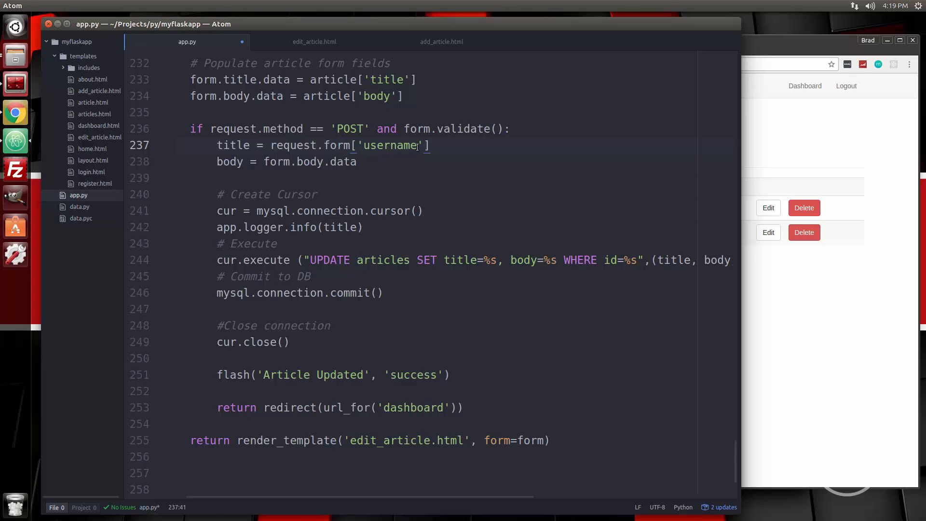
pyautogui.moveTo(417, 146); pyautogui.dragTo(364, 146)
pyautogui.write('title')
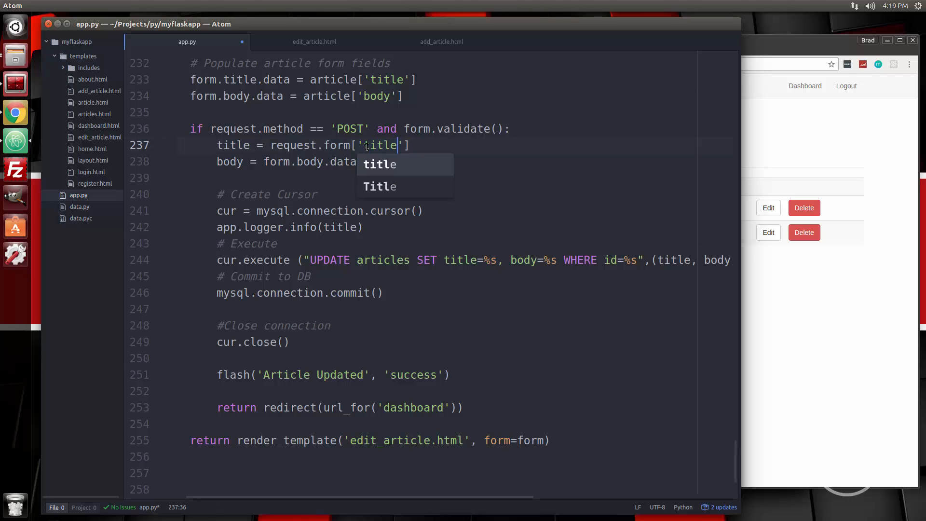
pyautogui.press('Escape')
# Step: Make the edit route read body from request.form['body'] and save app.py
pyautogui.moveTo(358, 162); pyautogui.dragTo(263, 161)
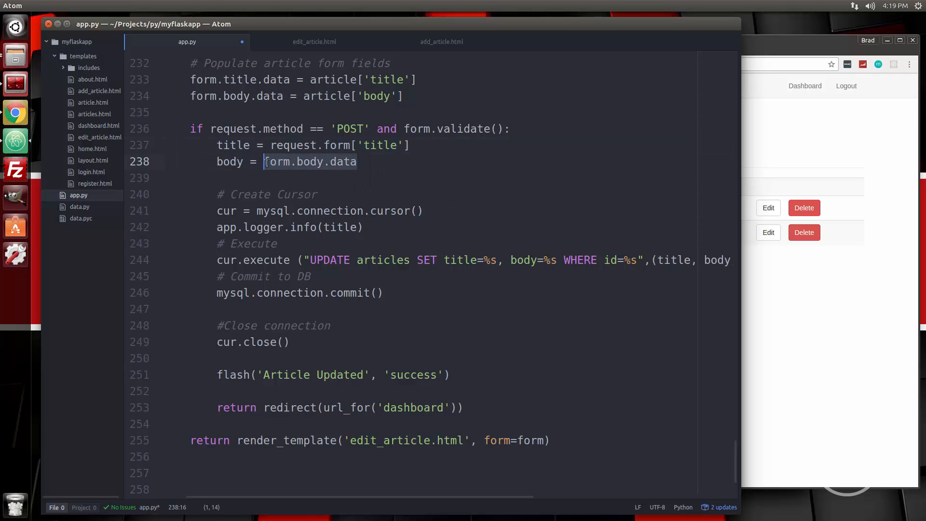
pyautogui.write("request.form['username']")
pyautogui.click(410, 161)
pyautogui.moveTo(410, 161); pyautogui.dragTo(357, 161)
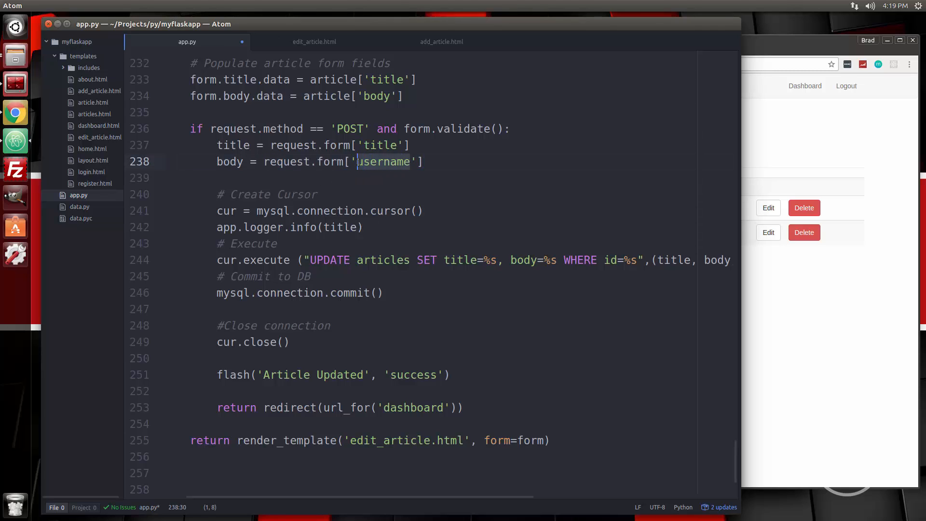
pyautogui.write('body')
pyautogui.press('Escape')
# Step: Retitle Article One to Article 1 and submit, seeing 'Article Updated' on the dashboard
pyautogui.click(854, 311)
pyautogui.click(393, 64)
pyautogui.click(769, 208)
pyautogui.click(472, 161)
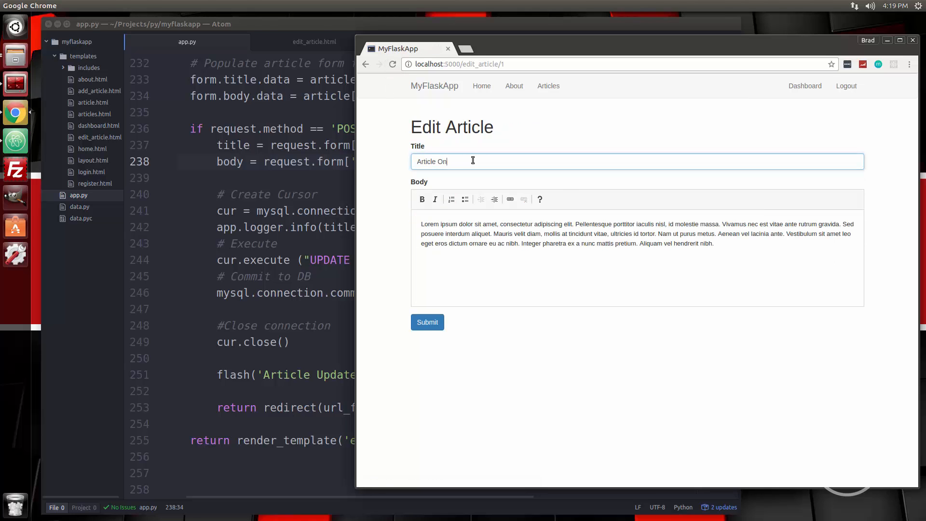
pyautogui.press('BackSpace')
pyautogui.press('BackSpace')
pyautogui.press('BackSpace')
pyautogui.write('1')
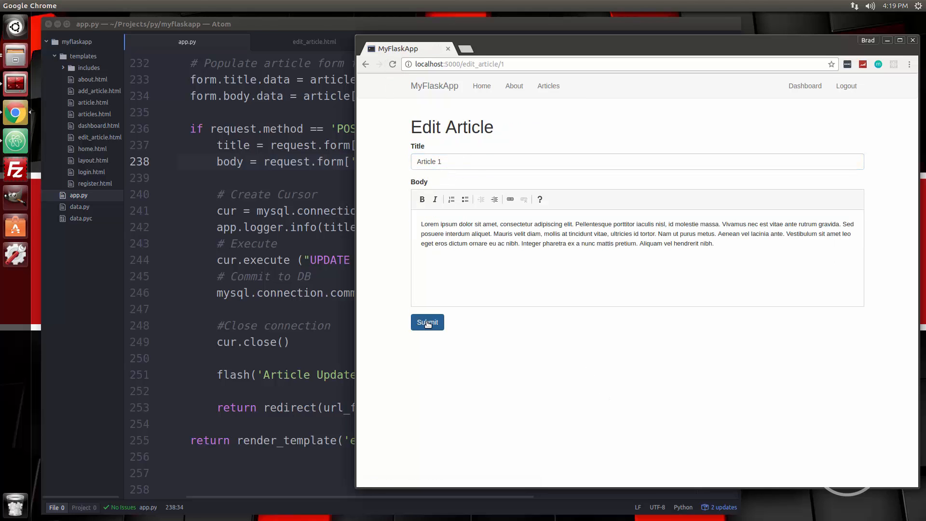
pyautogui.click(427, 322)
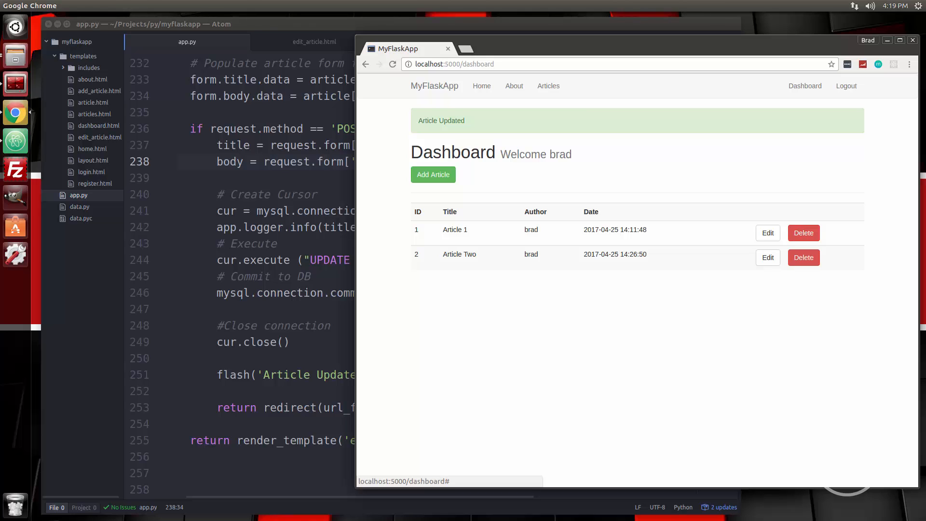
pyautogui.click(296, 178)
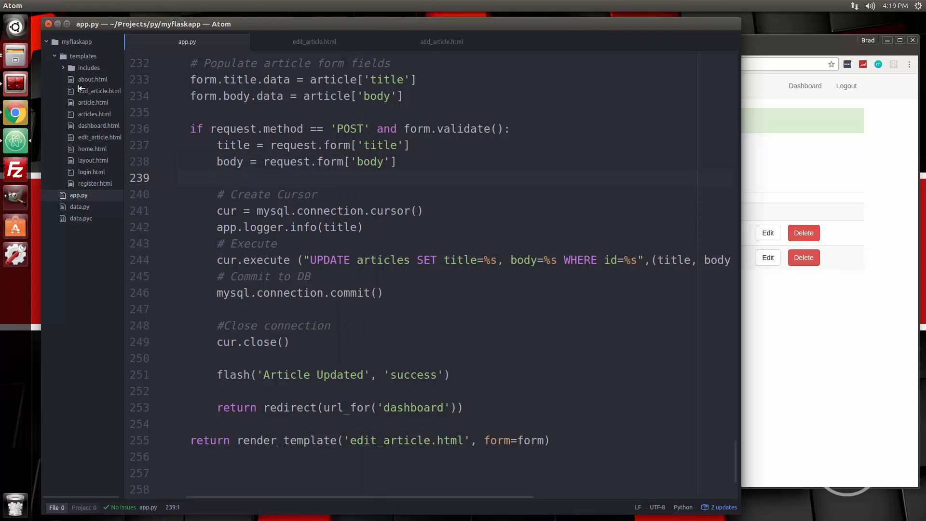
# Step: In templates/dashboard.html, remove the old <a> Delete link from the article row
pyautogui.click(106, 137)
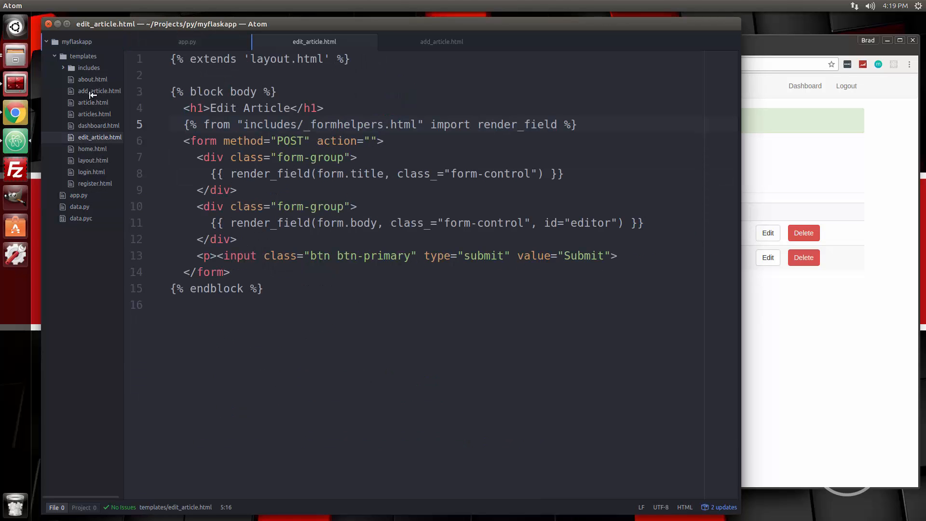
pyautogui.click(99, 126)
pyautogui.click(297, 238)
pyautogui.scroll(-1, 498, 245)
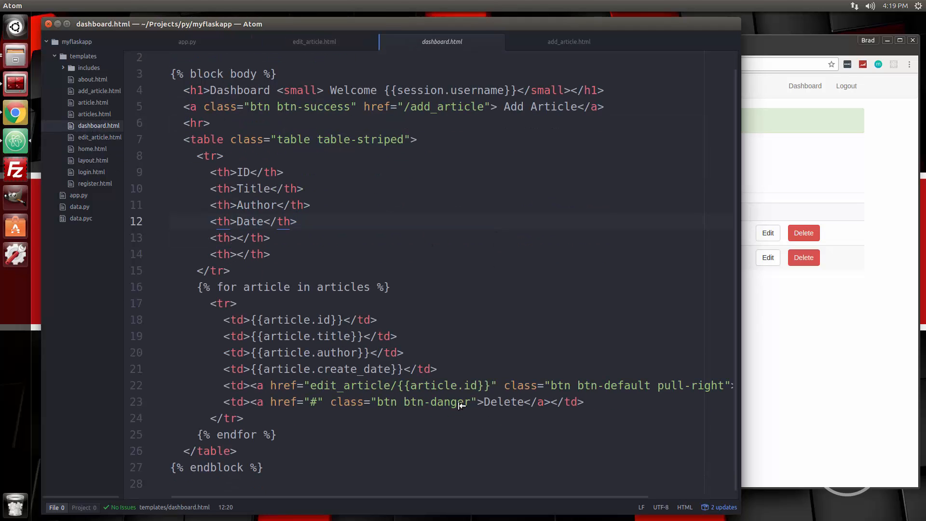
pyautogui.click(553, 401)
pyautogui.moveTo(538, 403); pyautogui.dragTo(250, 401)
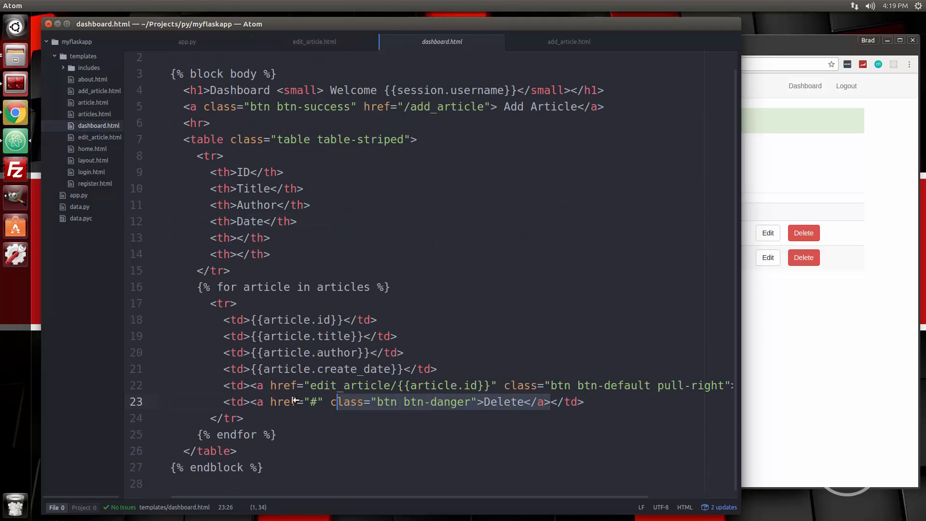
pyautogui.press('BackSpace')
pyautogui.press('Return')
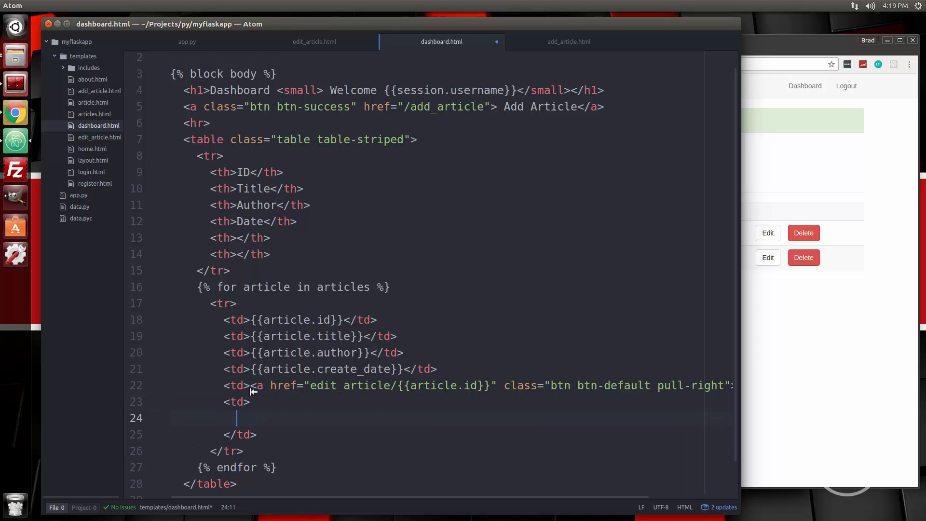
pyautogui.write('for')
# Step: Add a post form whose action is url_for('delete_article', id=article.id) in that cell
pyautogui.press('BackSpace')
pyautogui.press('BackSpace')
pyautogui.press('BackSpace')
pyautogui.write('form')
pyautogui.press('Tab')
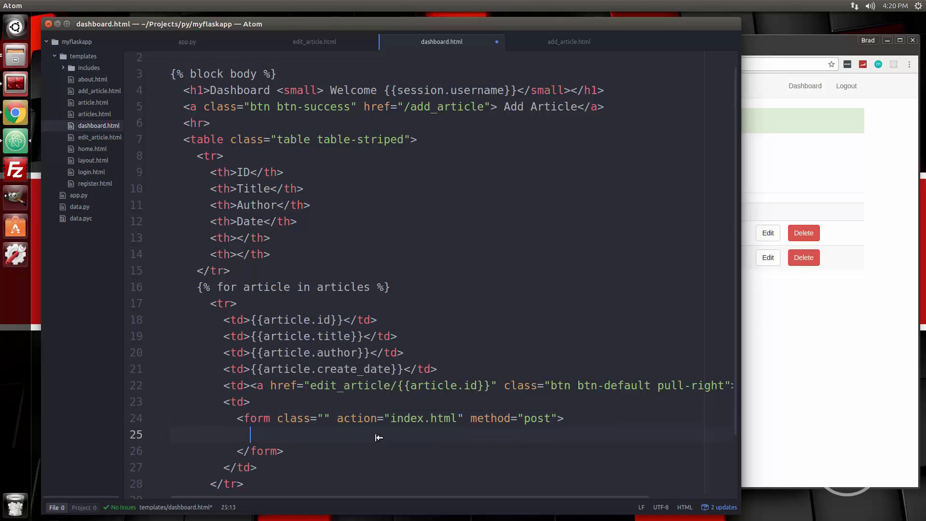
pyautogui.moveTo(337, 418); pyautogui.dragTo(277, 418)
pyautogui.press('BackSpace')
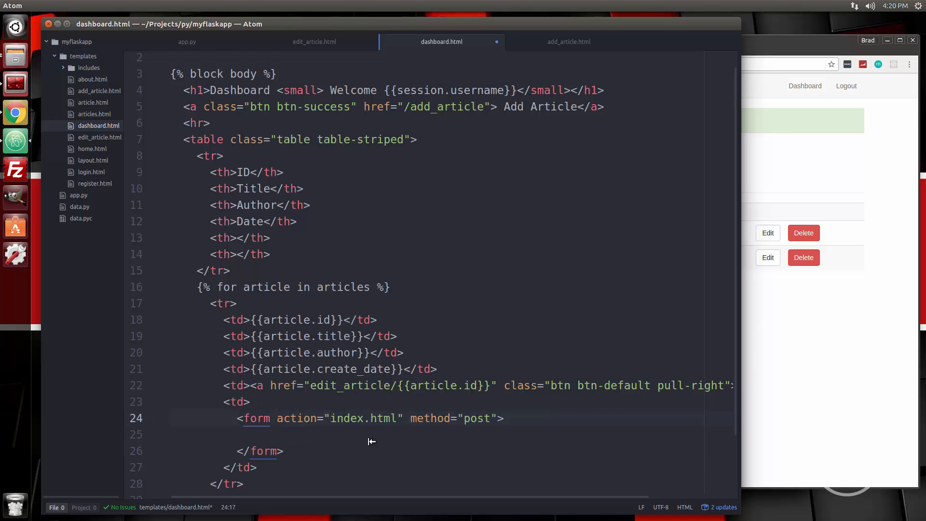
pyautogui.moveTo(396, 418); pyautogui.dragTo(331, 418)
pyautogui.press('BackSpace')
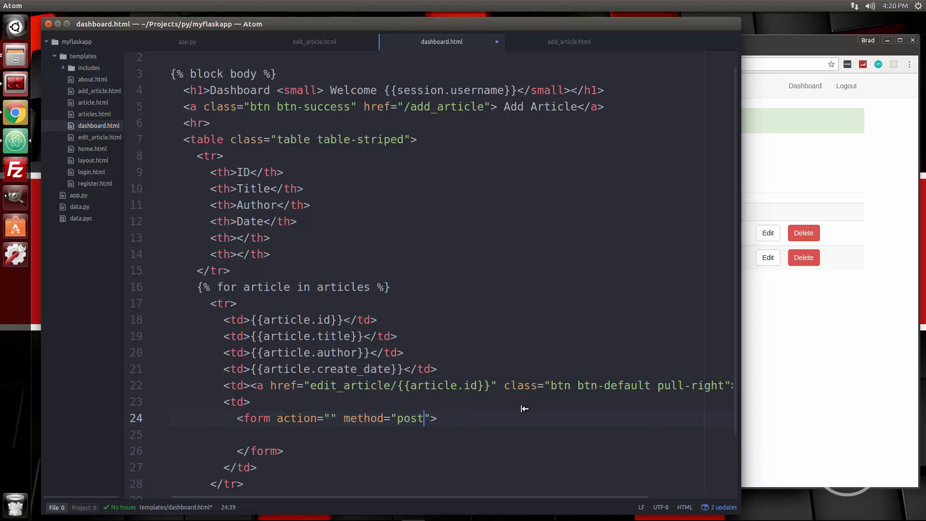
pyautogui.click(378, 385)
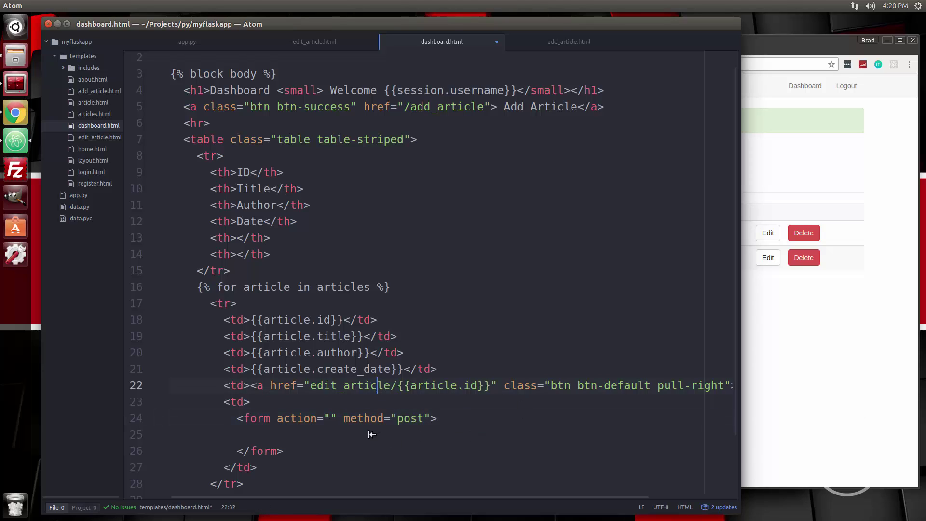
pyautogui.click(331, 419)
pyautogui.write('{{')
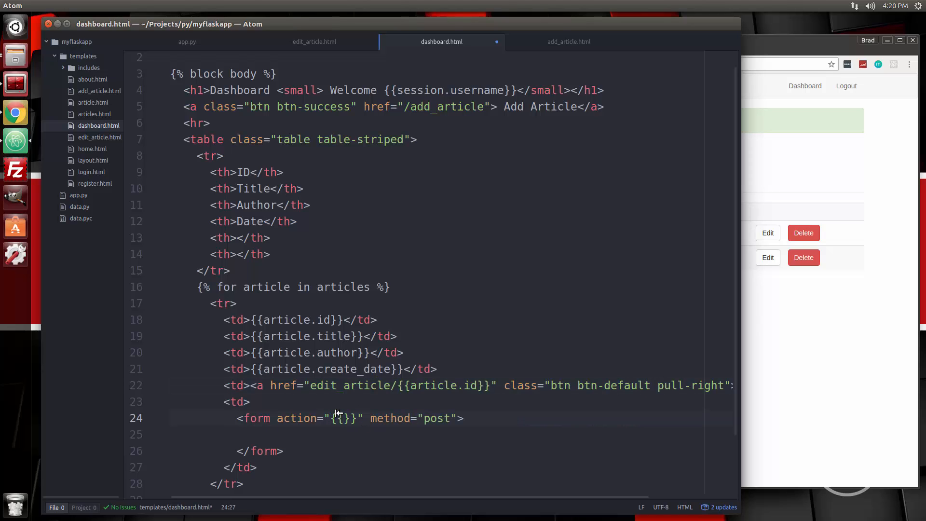
pyautogui.write('url_for')
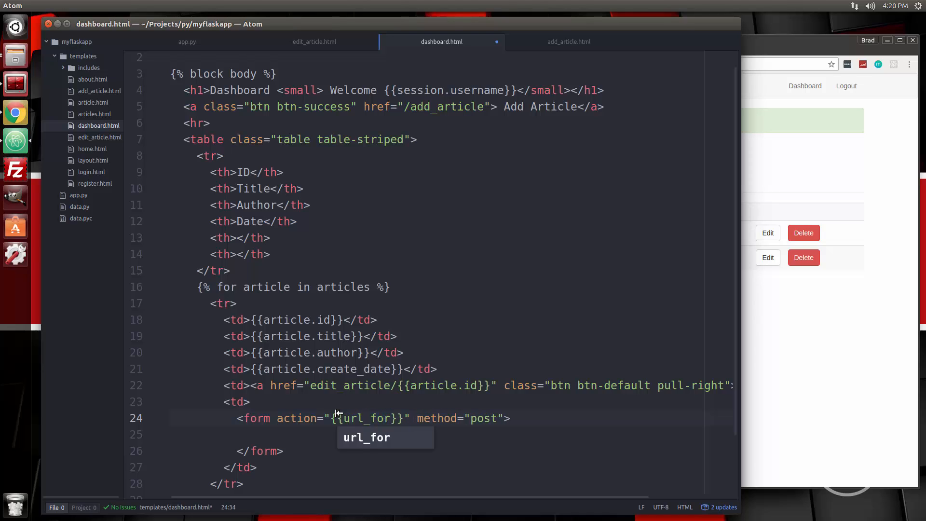
pyautogui.write("()''delete_a")
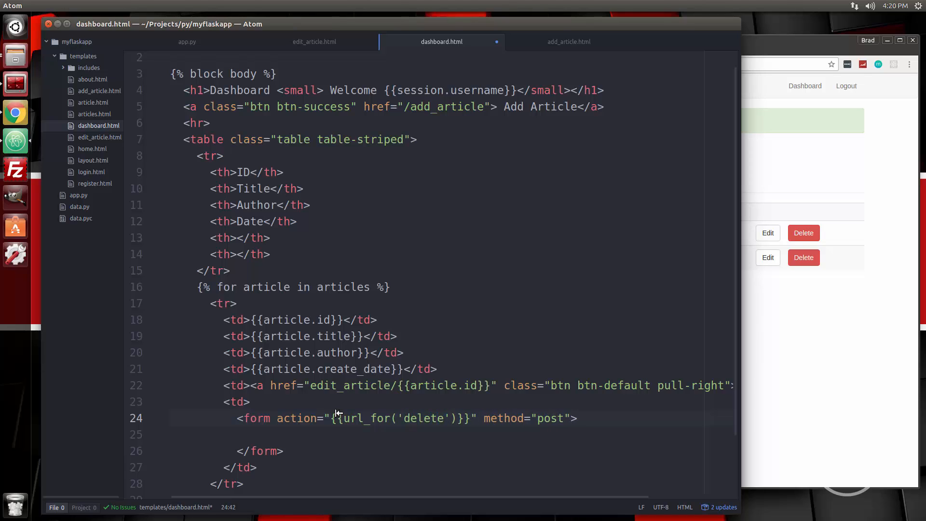
pyautogui.write('rticle')
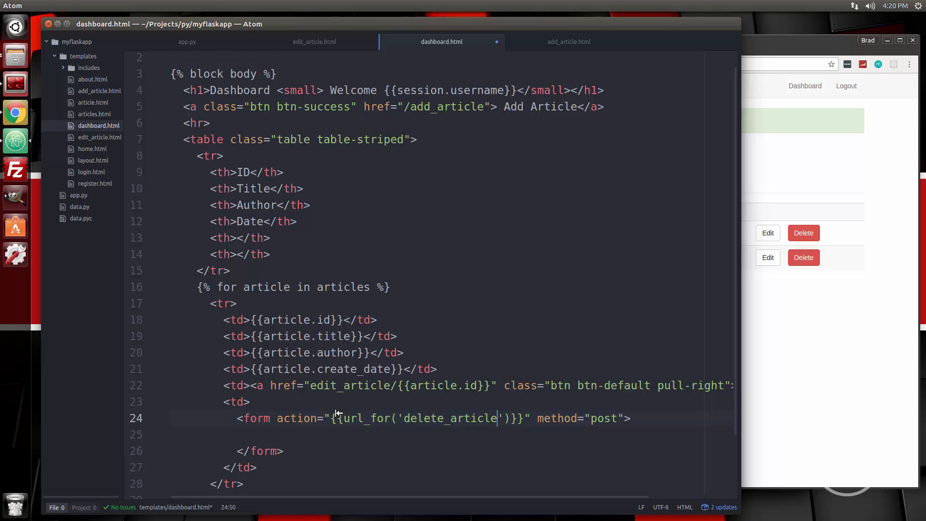
pyautogui.write(', id=')
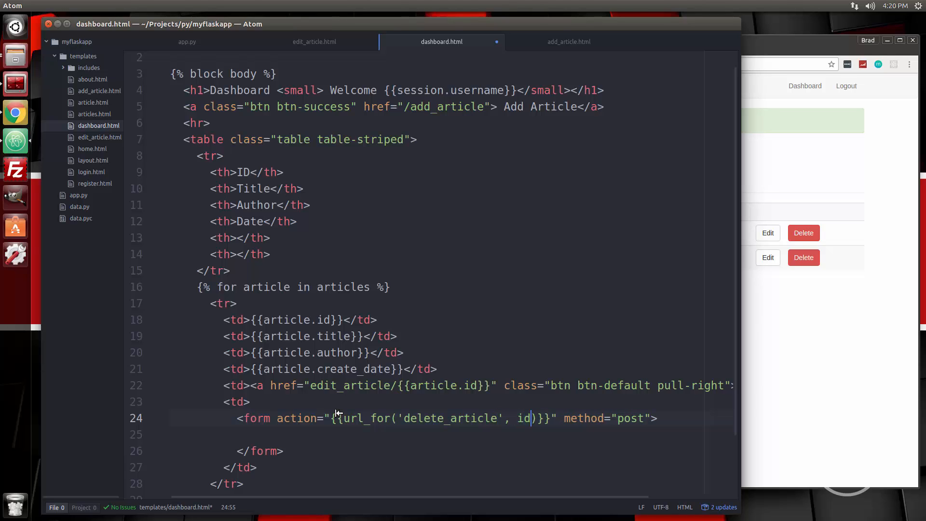
pyautogui.write('a')
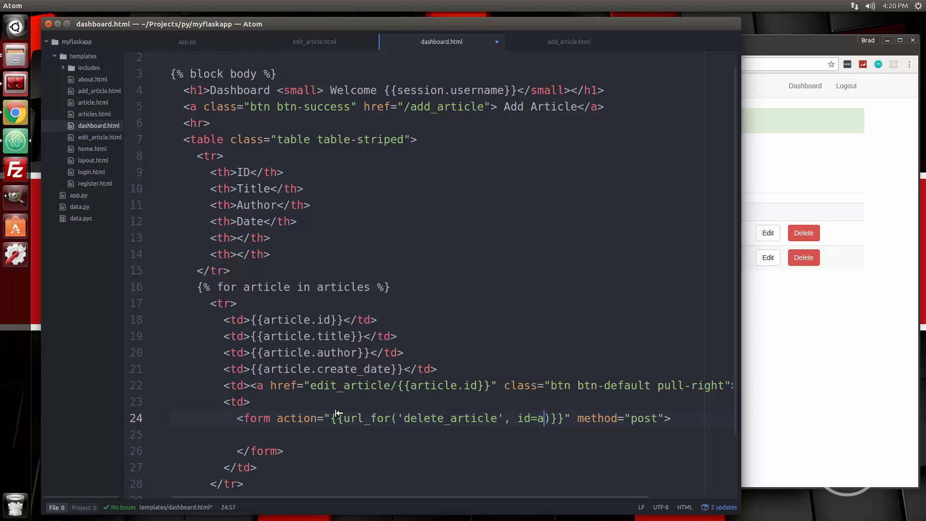
pyautogui.write('rticle.i')
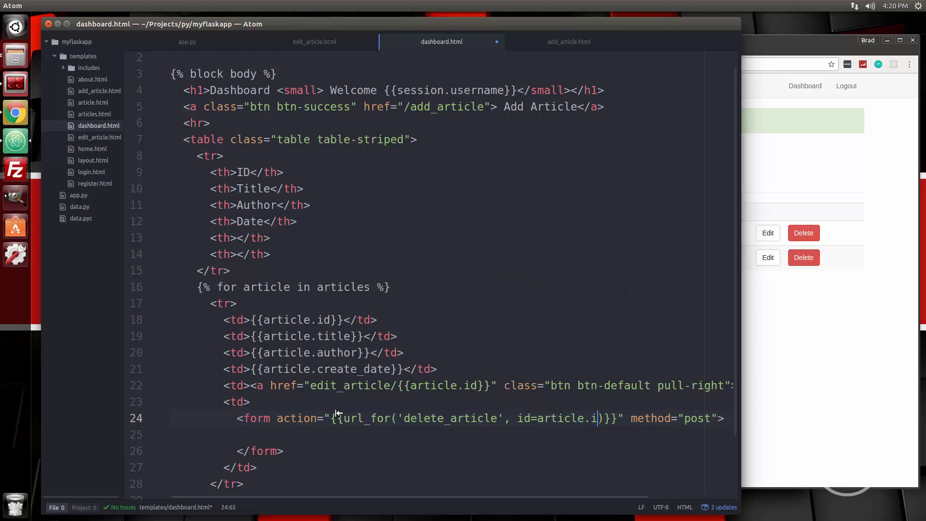
pyautogui.write('d')
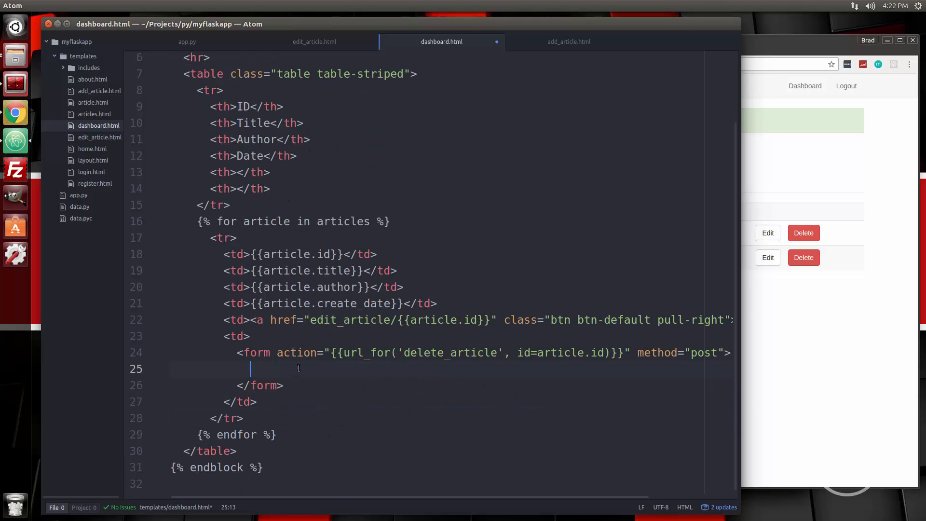
pyautogui.write('inpo')
pyautogui.write('ut')
# Step: Add a hidden input named _method with value DELETE inside the delete form
pyautogui.press('Tab')
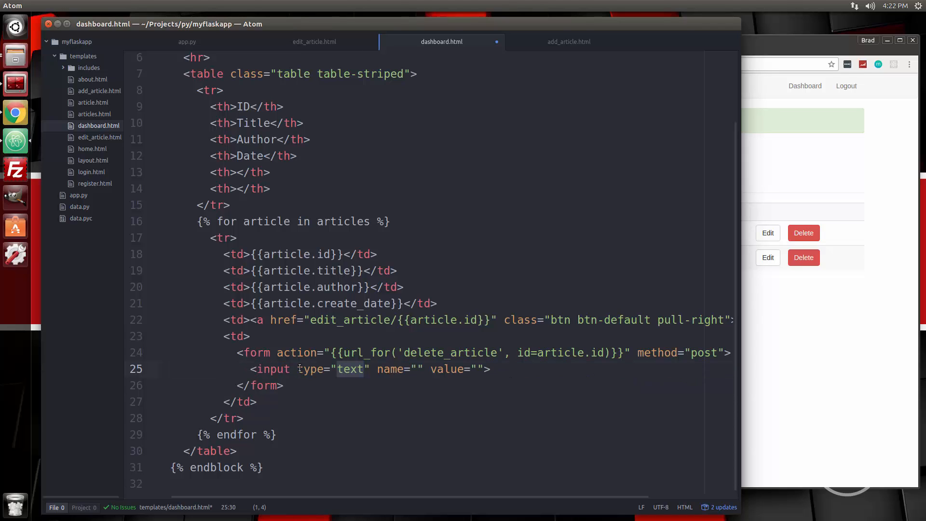
pyautogui.press('Right')
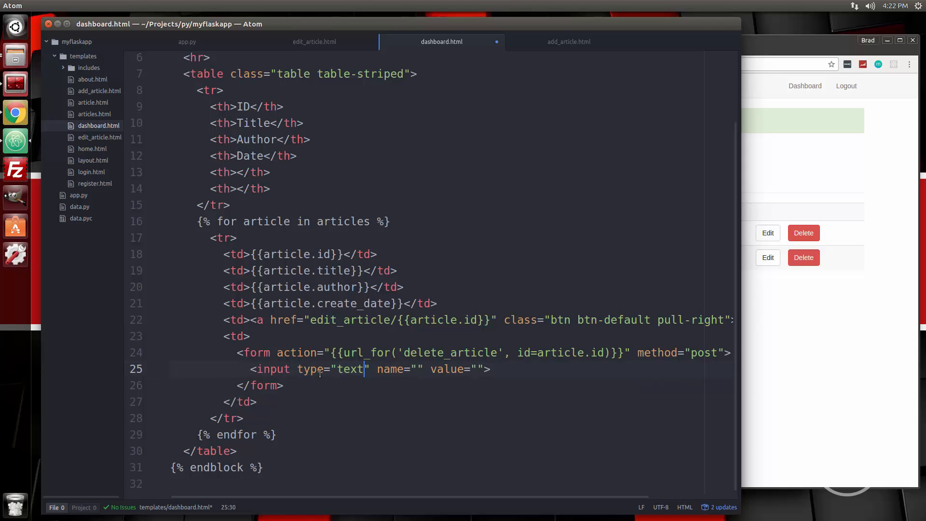
pyautogui.moveTo(365, 369); pyautogui.dragTo(338, 369)
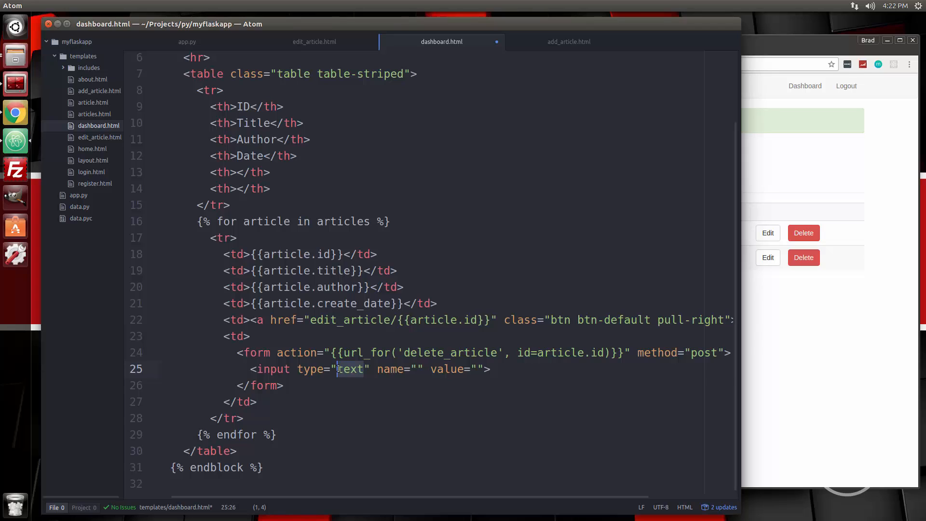
pyautogui.write('hidden')
pyautogui.click(345, 352)
pyautogui.click(434, 370)
pyautogui.write('_method')
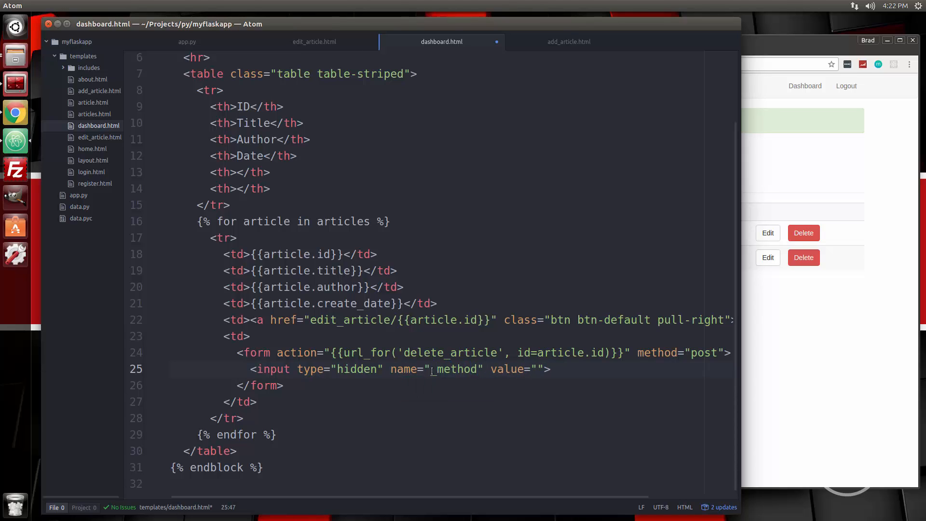
pyautogui.click(537, 369)
pyautogui.write('DELETE')
pyautogui.click(600, 372)
pyautogui.press('Return')
pyautogui.write('input')
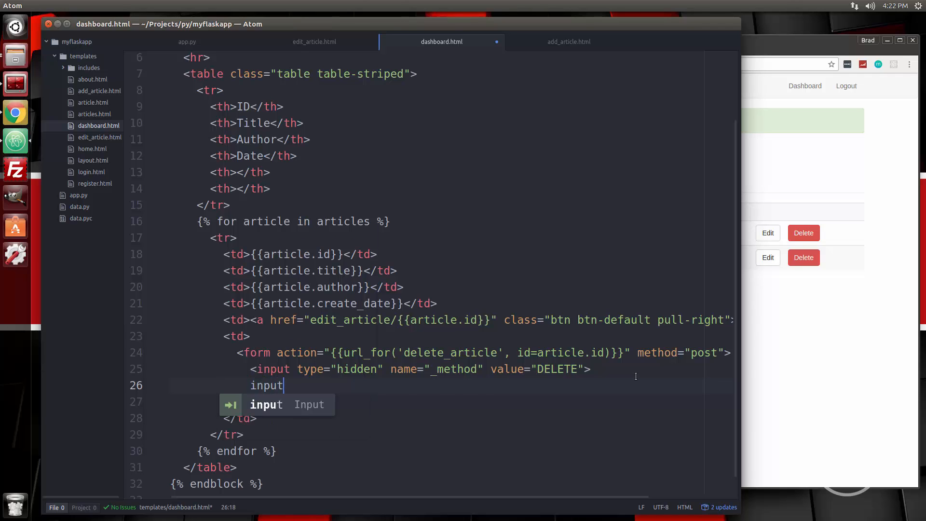
# Step: Add a Delete submit button with class btn btn-danger and save dashboard.html
pyautogui.press('Tab')
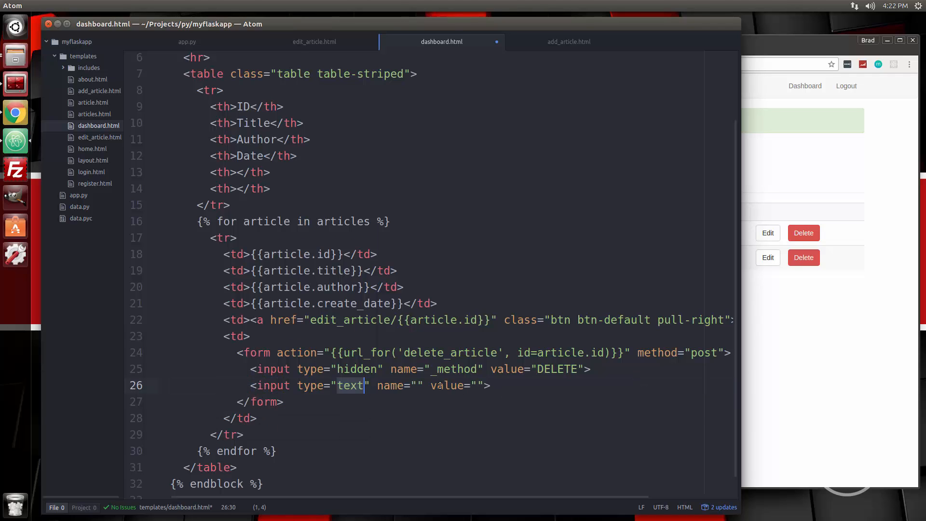
pyautogui.write('submit')
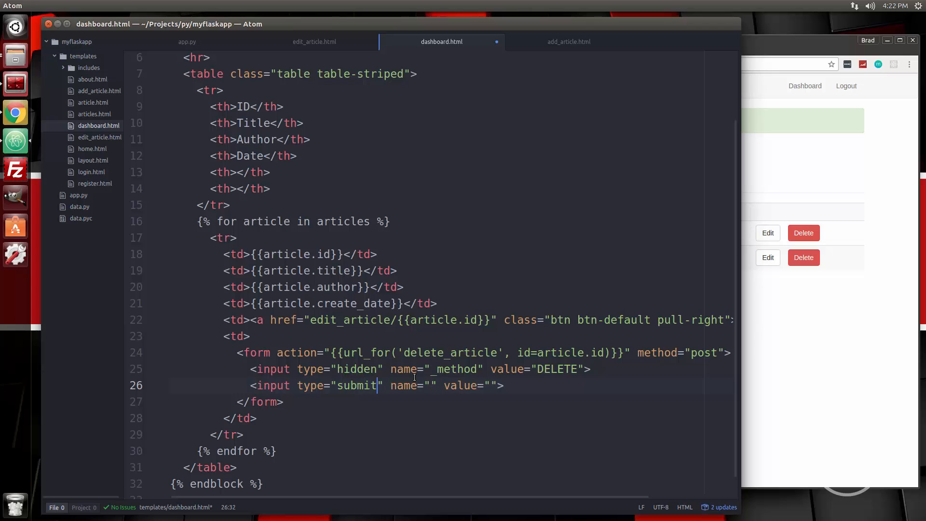
pyautogui.moveTo(443, 385); pyautogui.dragTo(390, 385)
pyautogui.press('BackSpace')
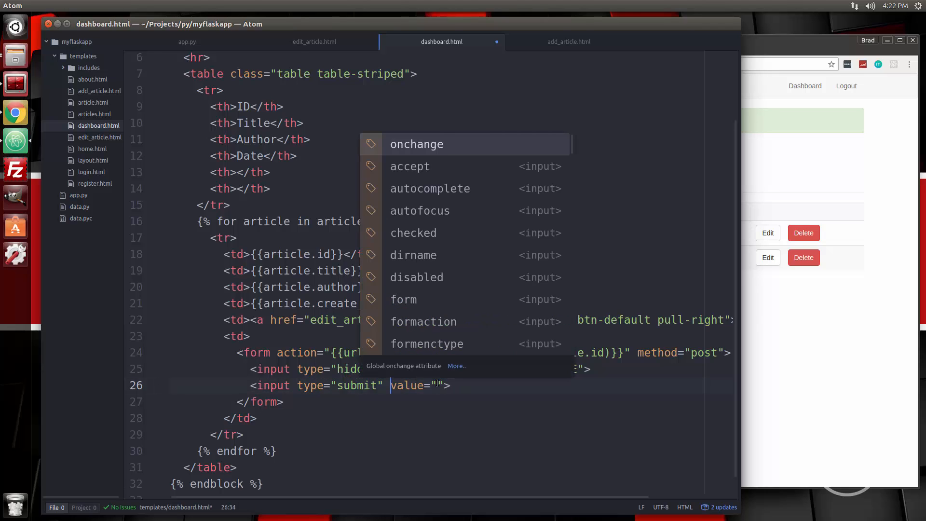
pyautogui.click(439, 385)
pyautogui.write('Delete')
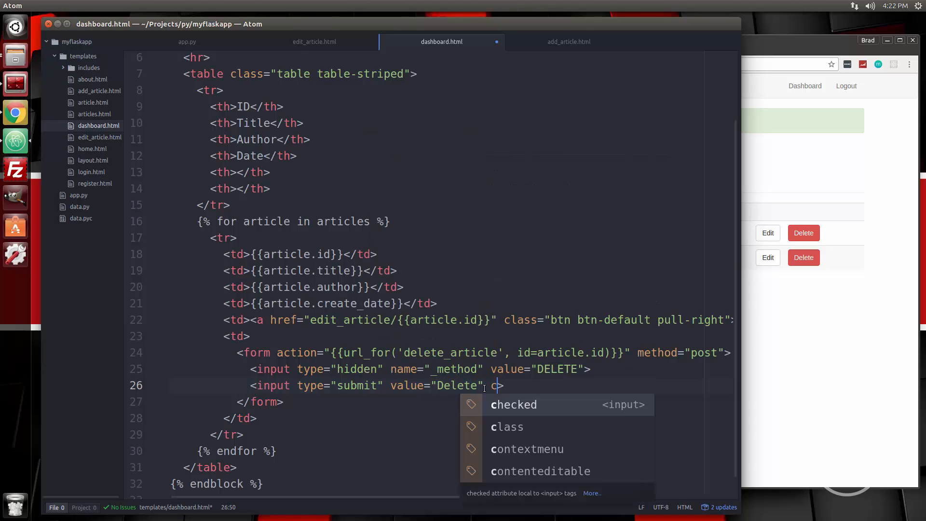
pyautogui.write(' class')
pyautogui.press('Return')
pyautogui.write('btn btn=-danger')
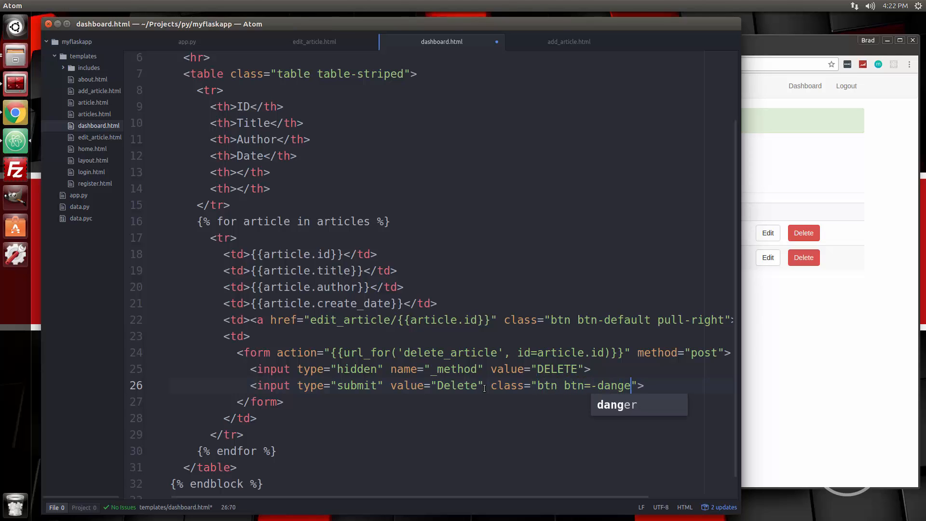
pyautogui.click(592, 385)
pyautogui.press('BackSpace')
pyautogui.hotkey('ctrl', 's')
# Step: Reload the dashboard in Chrome, see the BuildError for delete_article, and return to Atom
pyautogui.click(538, 288)
pyautogui.click(798, 388)
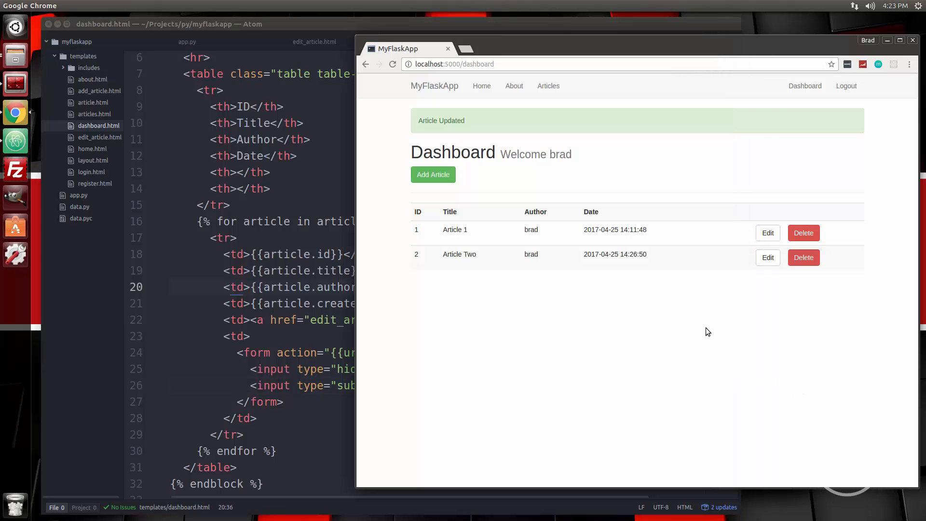
pyautogui.click(392, 64)
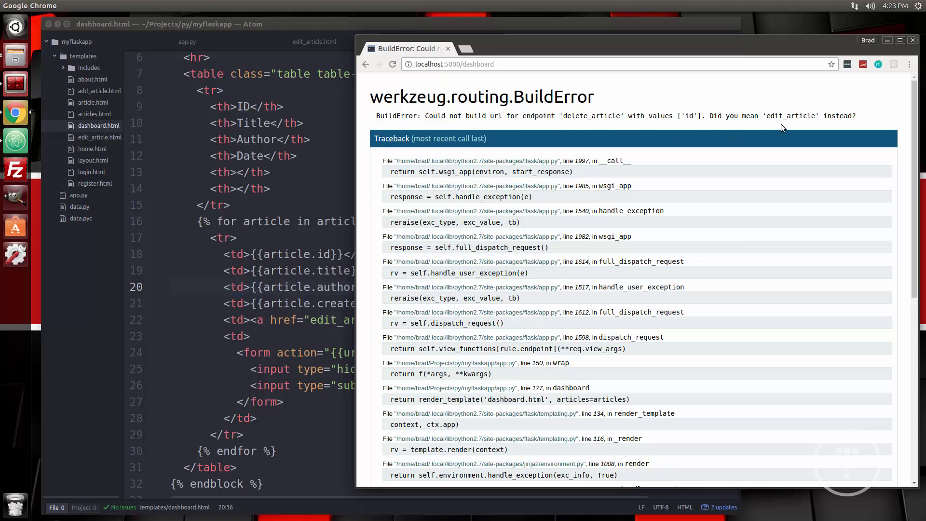
pyautogui.click(275, 171)
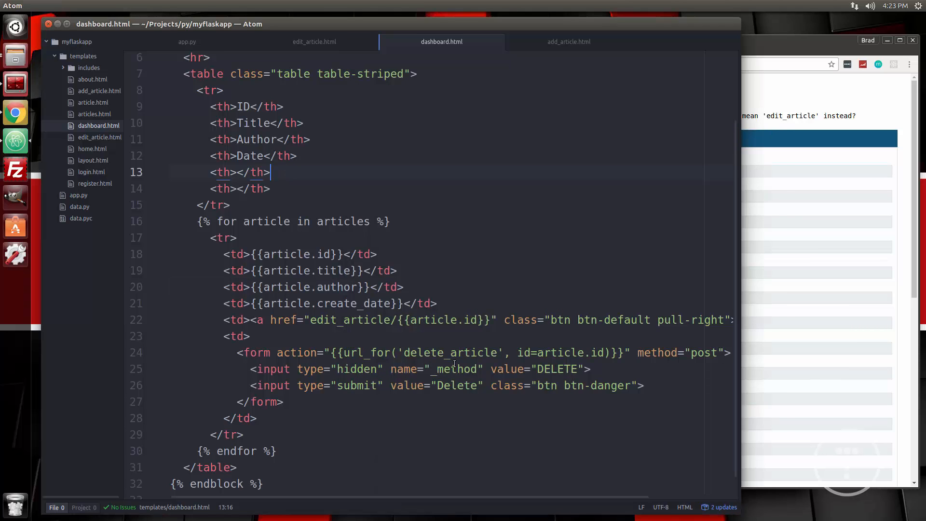
pyautogui.click(80, 195)
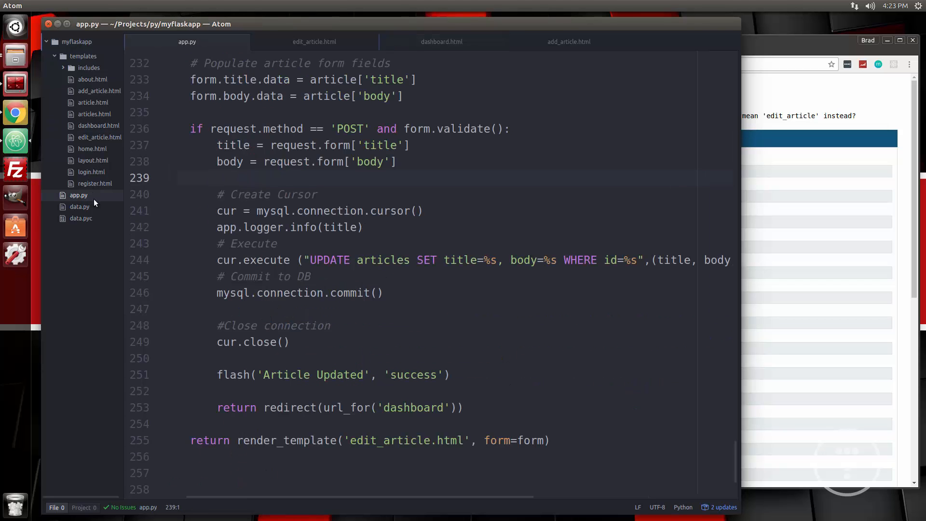
pyautogui.scroll(5, 283, 250)
pyautogui.scroll(-5, 284, 251)
pyautogui.moveTo(220, 235); pyautogui.dragTo(155, 234)
pyautogui.scroll(-5, 283, 250)
pyautogui.click(193, 400)
pyautogui.write('# Delete Article')
pyautogui.press('Return')
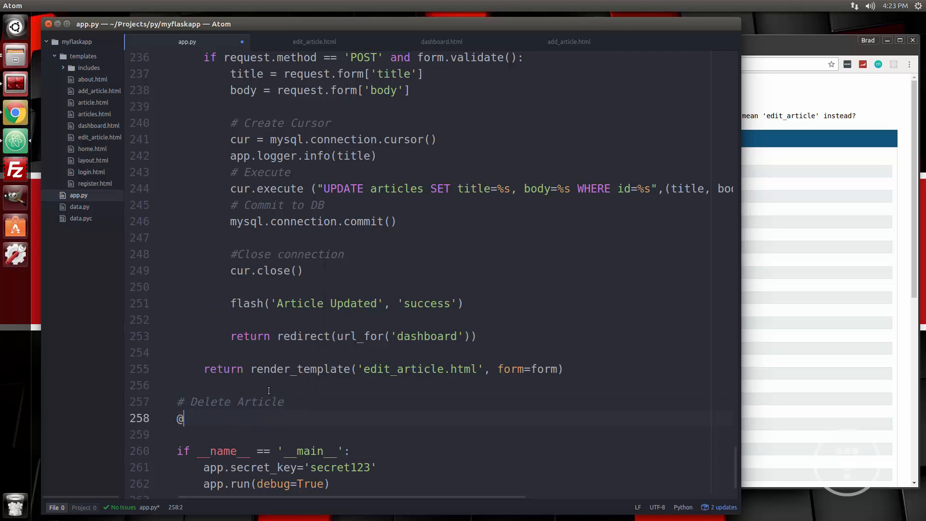
pyautogui.write('@app.')
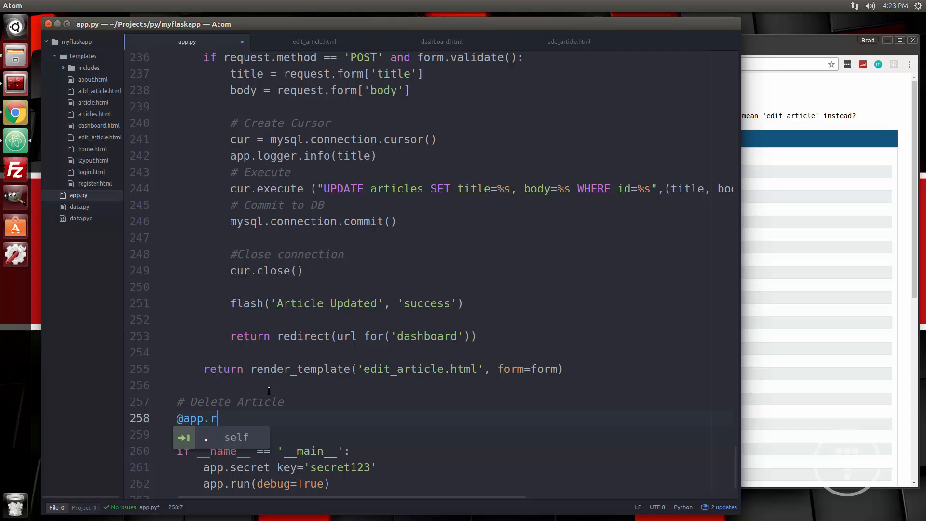
pyautogui.write('route()')
pyautogui.press('Left')
pyautogui.write("''")
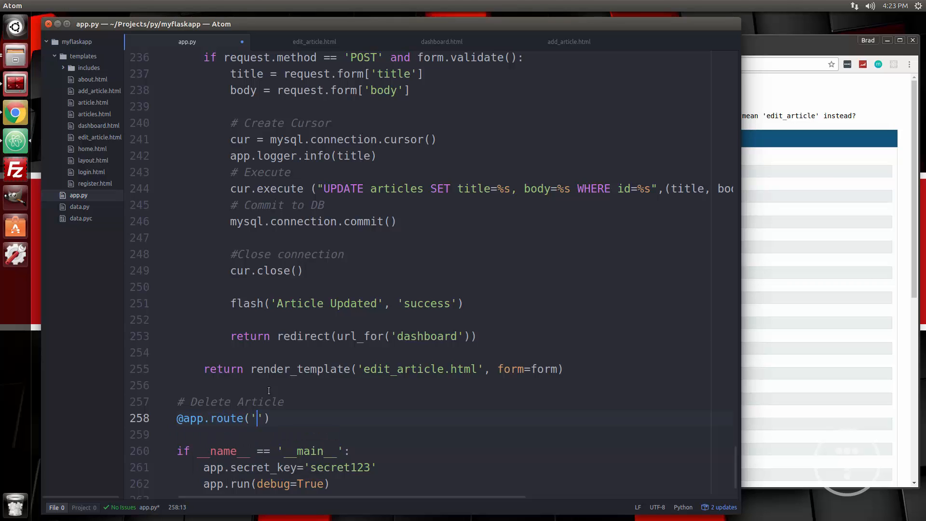
pyautogui.write('/delete_article')
pyautogui.press('Right')
pyautogui.press('Right')
pyautogui.press('Return')
pyautogui.write('def ')
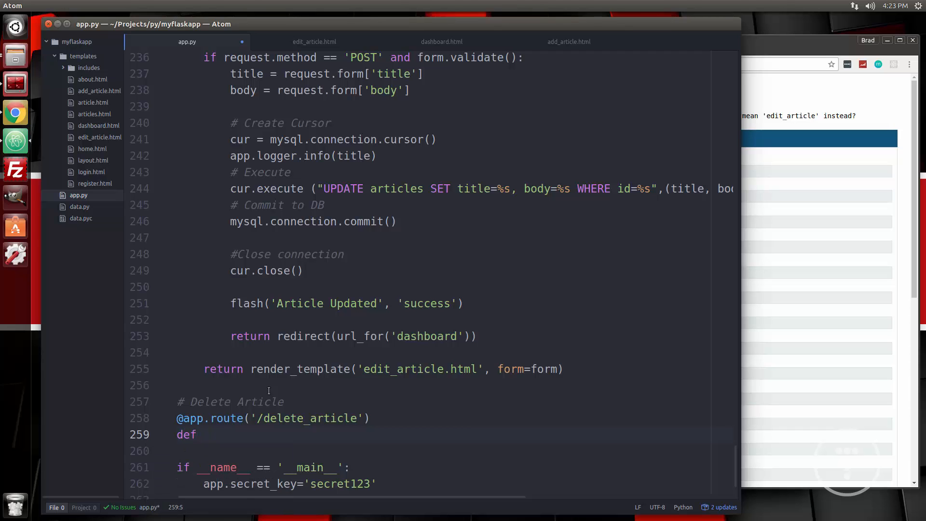
pyautogui.write('delete')
pyautogui.press('Tab')
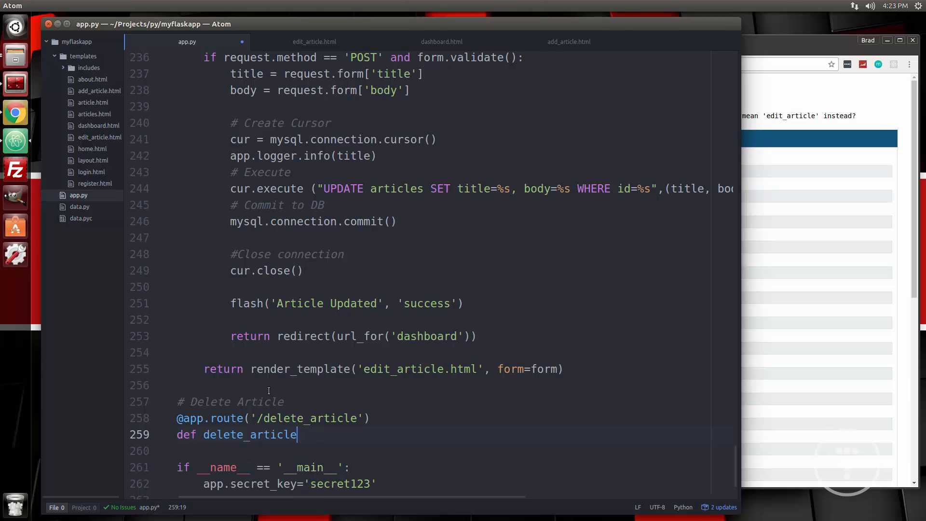
pyautogui.write('():')
pyautogui.press('Return')
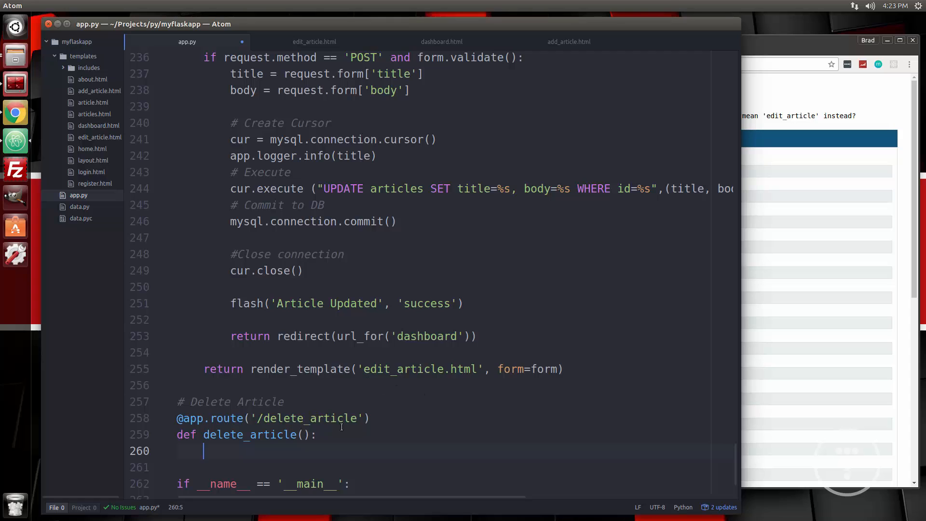
pyautogui.click(357, 418)
pyautogui.write('/<>')
pyautogui.write('string:id>')
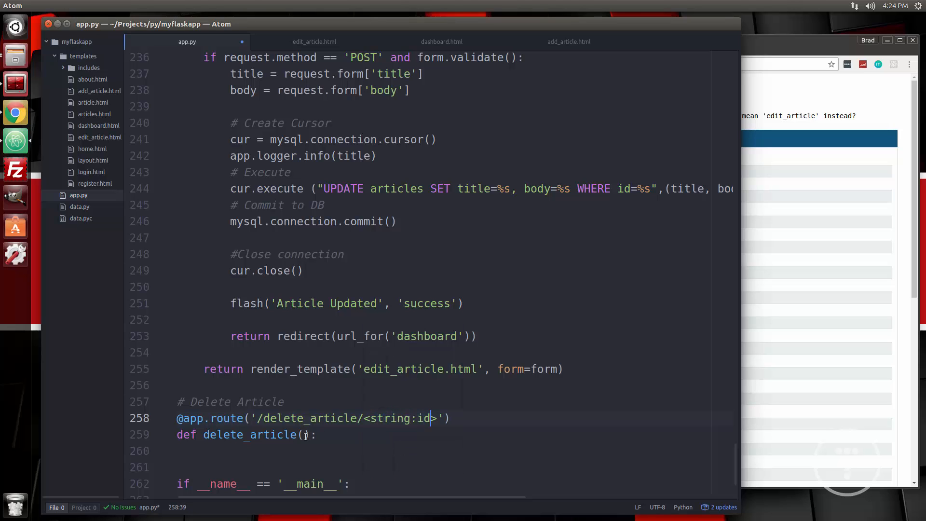
pyautogui.click(305, 435)
pyautogui.write('id')
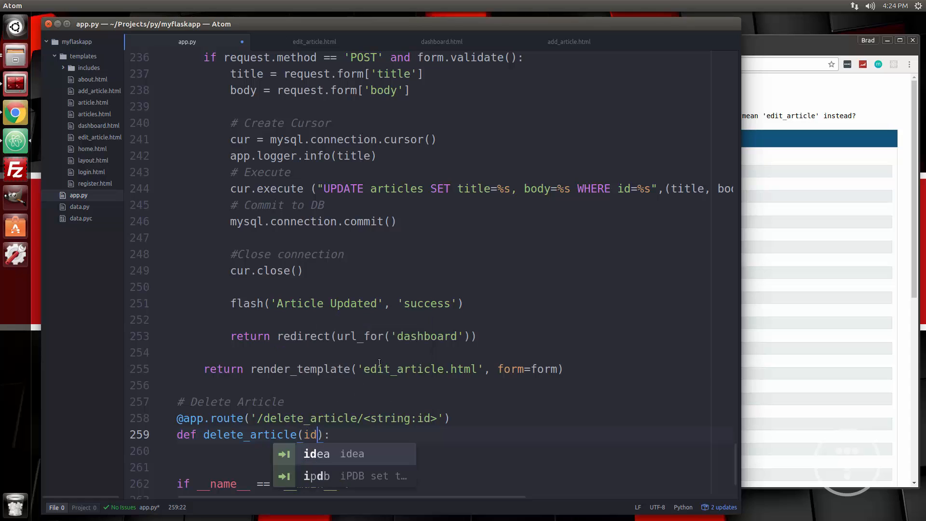
pyautogui.click(378, 368)
pyautogui.click(370, 391)
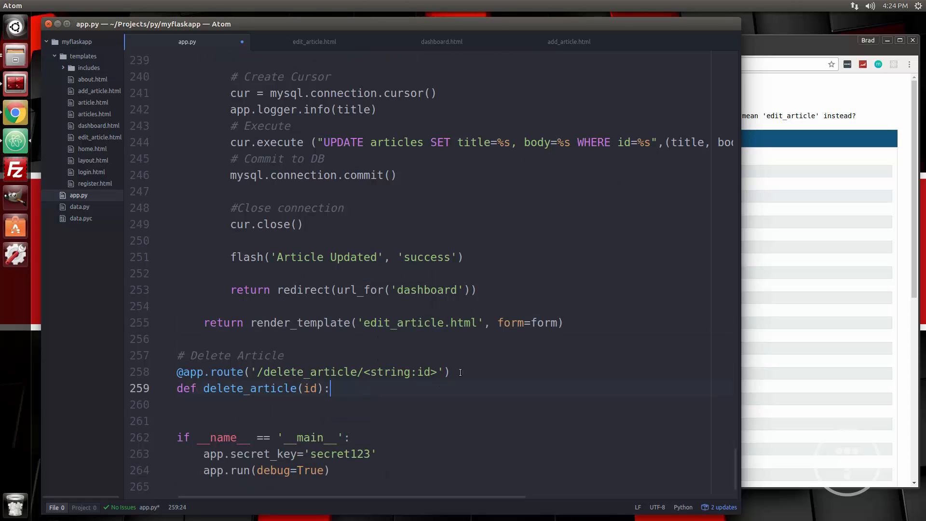
pyautogui.click(478, 371)
pyautogui.press('Return')
pyautogui.write('@is_lo')
pyautogui.press('Tab')
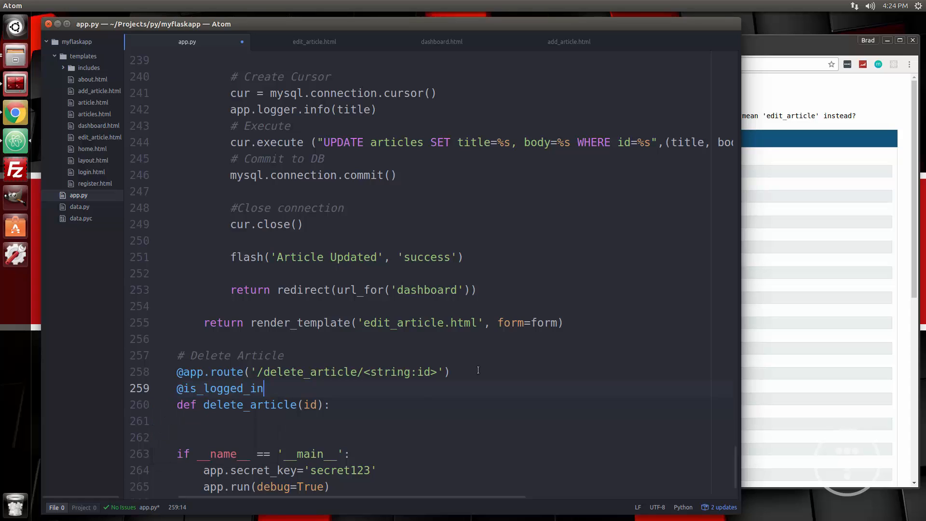
pyautogui.click(397, 409)
# Step: Create a cursor and execute DELETE FROM articles WHERE id = %s with [id]
pyautogui.press('Return')
pyautogui.write('# Create c')
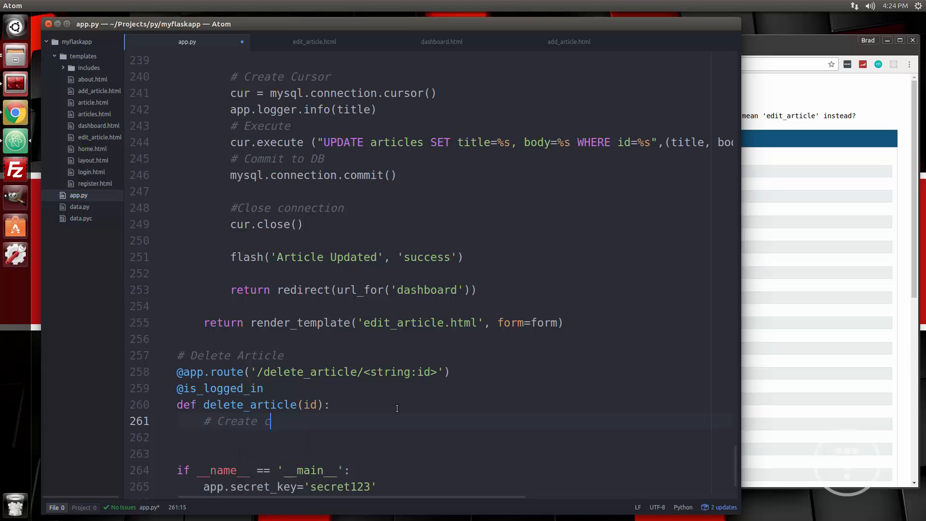
pyautogui.write('ursor')
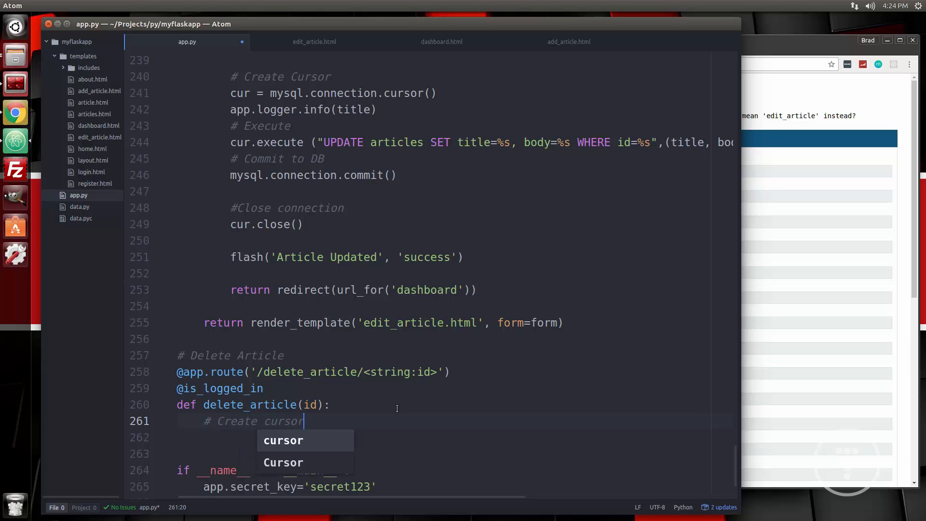
pyautogui.press('Return')
pyautogui.write('cur =')
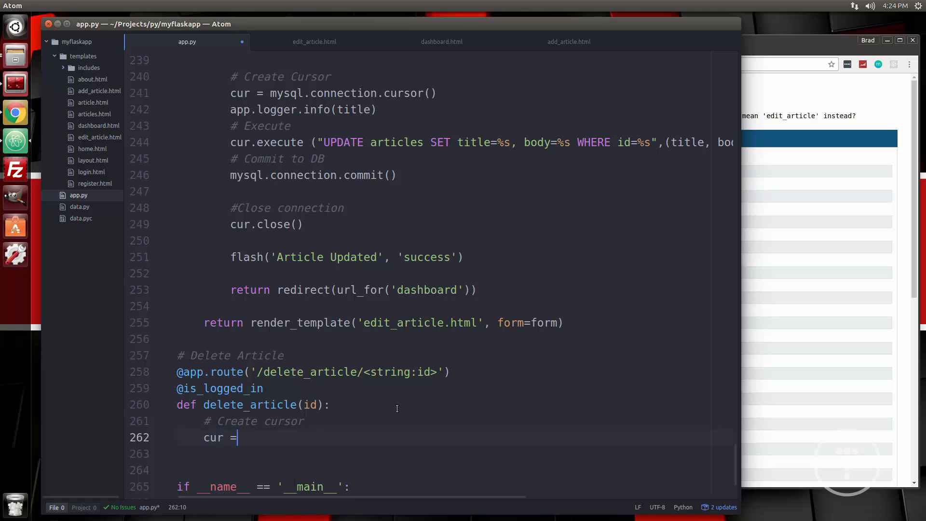
pyautogui.write(' mysql.')
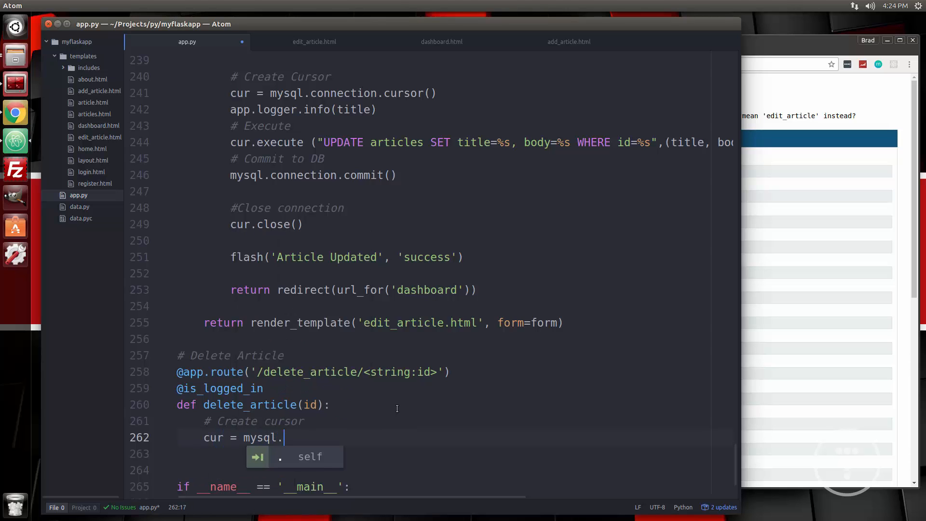
pyautogui.write('connection.')
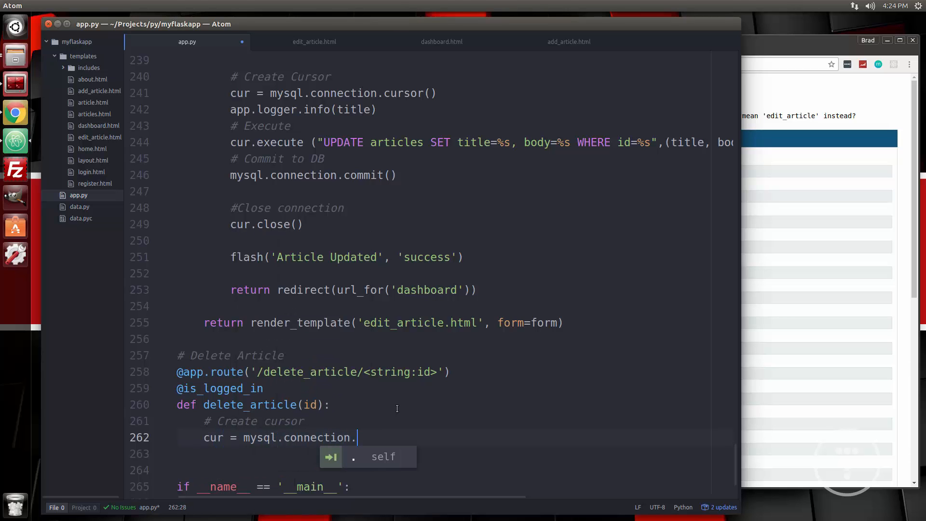
pyautogui.write('cursor()')
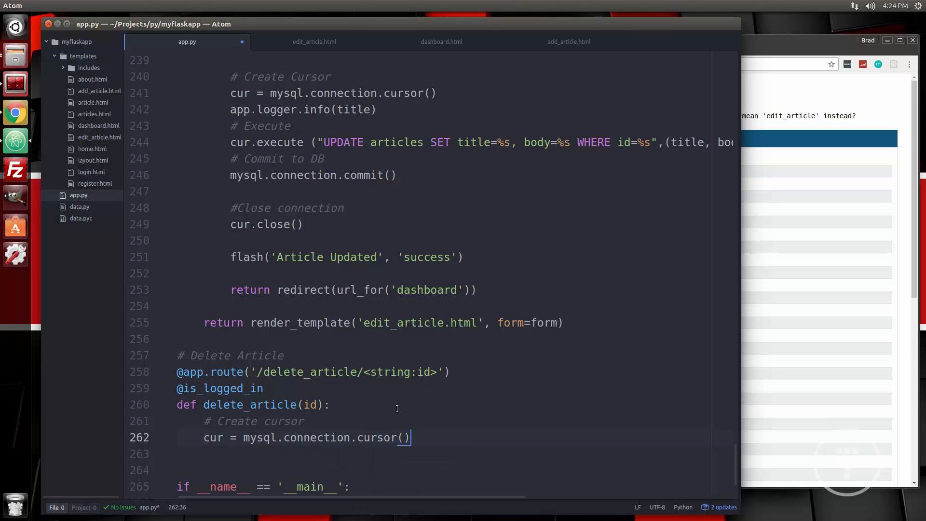
pyautogui.press('Return')
pyautogui.press('Return')
pyautogui.write('# Execu')
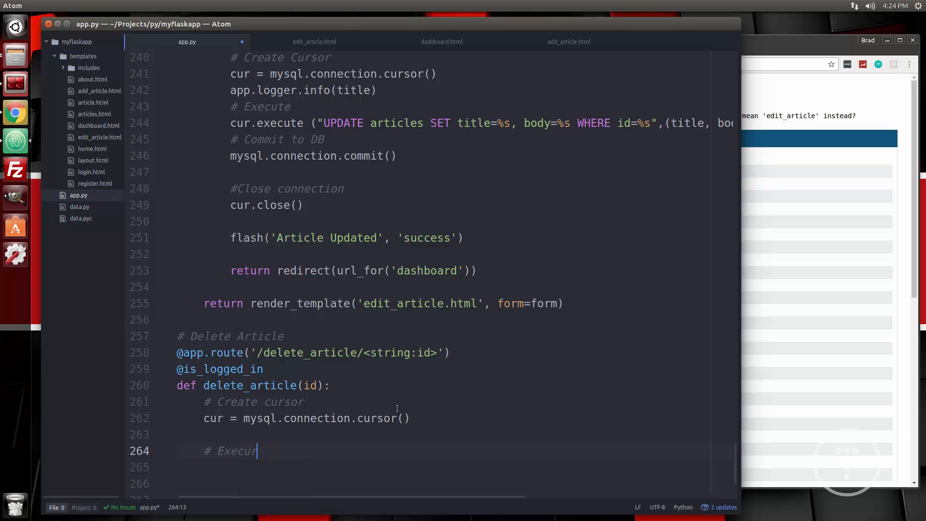
pyautogui.write('te')
pyautogui.press('Return')
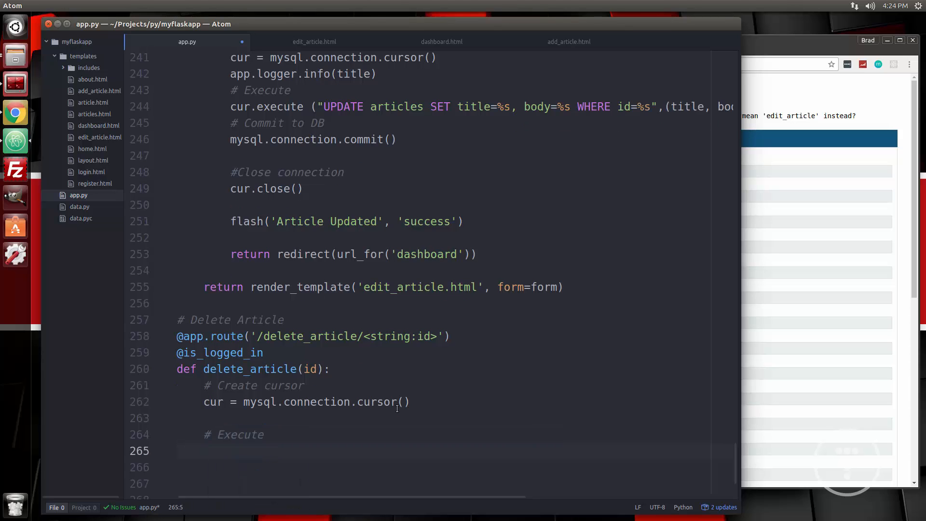
pyautogui.write('cur.ex')
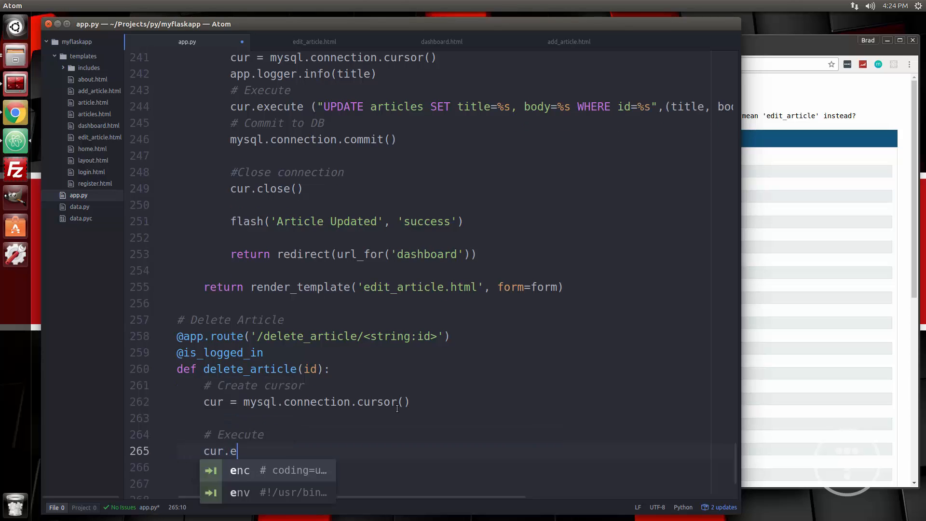
pyautogui.write('ecute()')
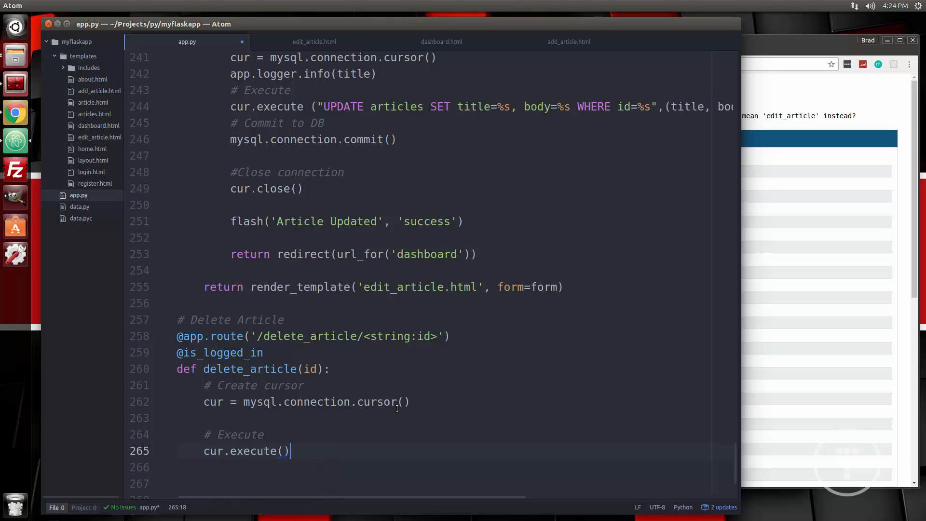
pyautogui.write('"DELETE ')
pyautogui.write('FROM ')
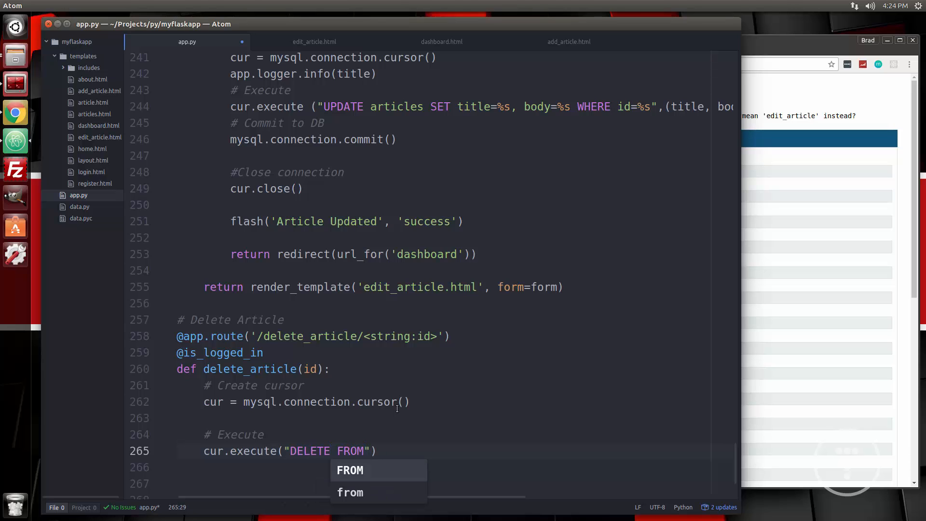
pyautogui.write('articles WHERE')
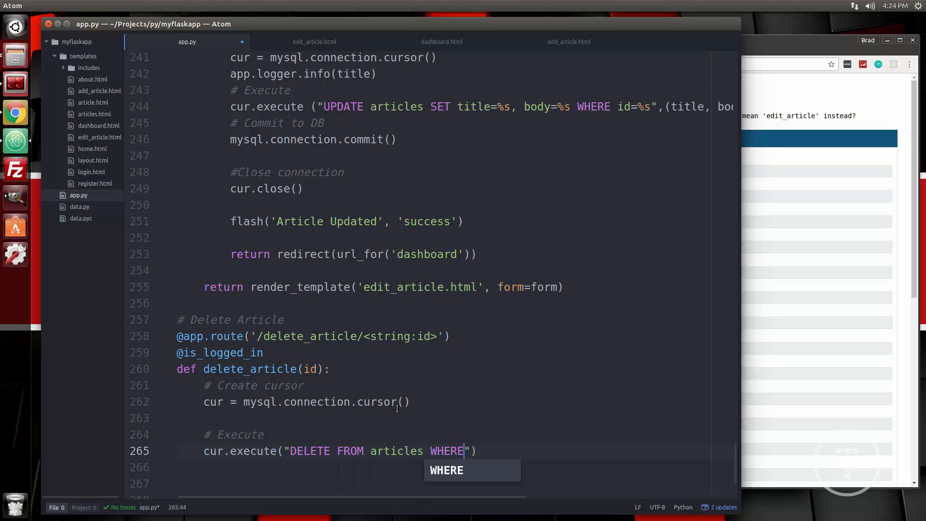
pyautogui.write(' id = %s')
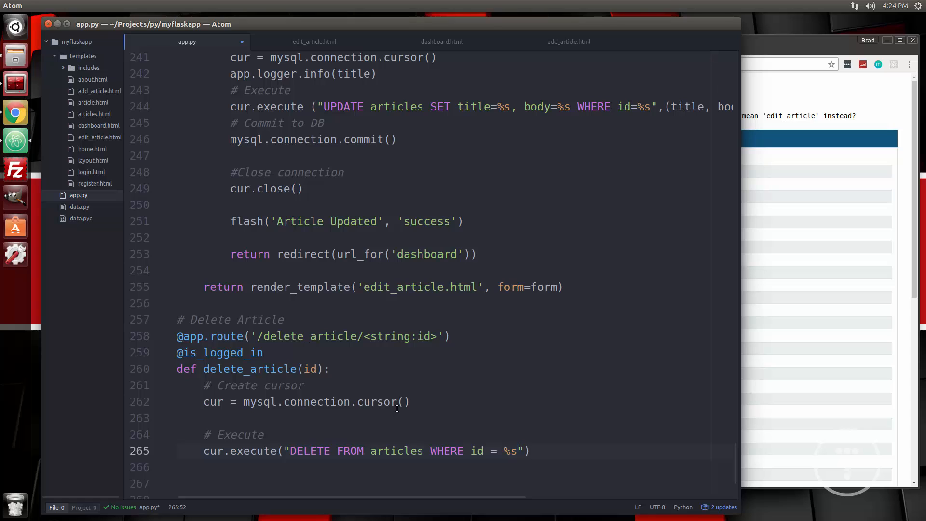
pyautogui.write(', [id')
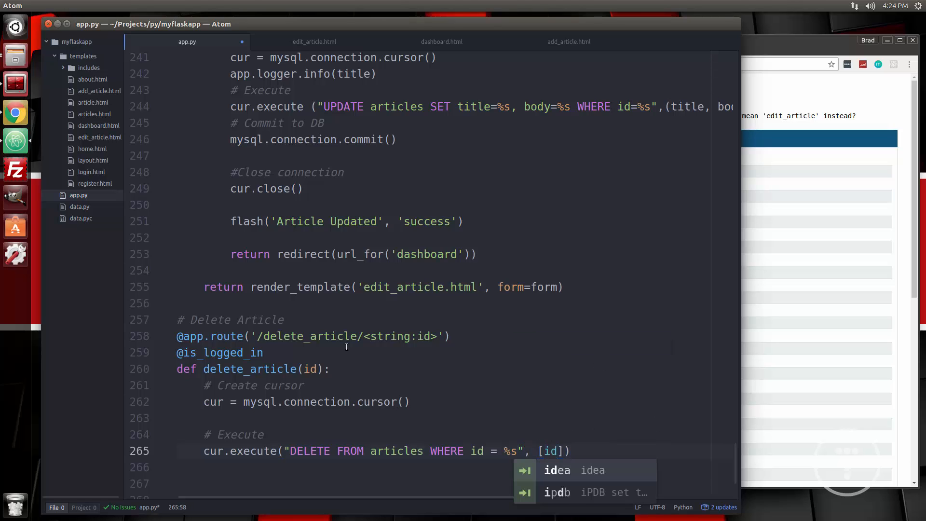
pyautogui.click(414, 355)
pyautogui.scroll(-2, 434, 362)
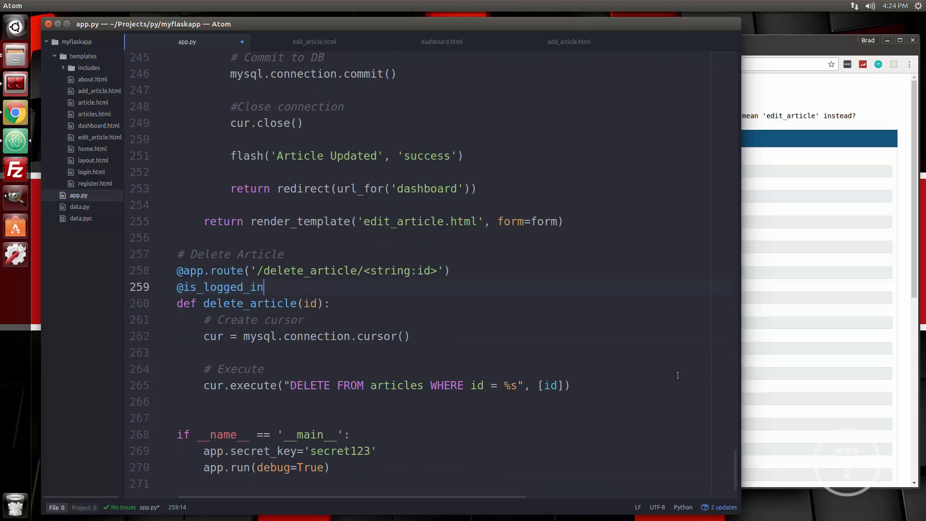
# Step: Paste the commit and cur.close() lines from edit_article below the DELETE query
pyautogui.click(604, 383)
pyautogui.scroll(1, 434, 290)
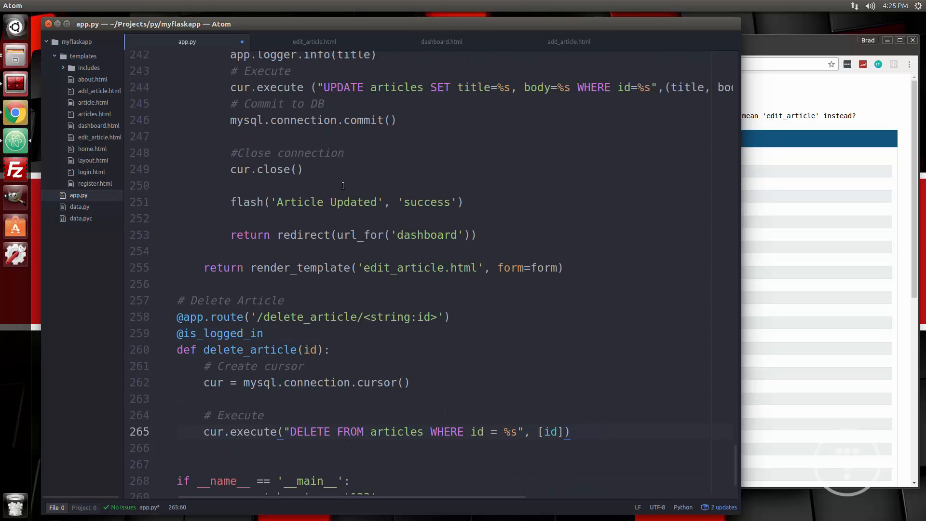
pyautogui.moveTo(229, 103); pyautogui.dragTo(304, 170)
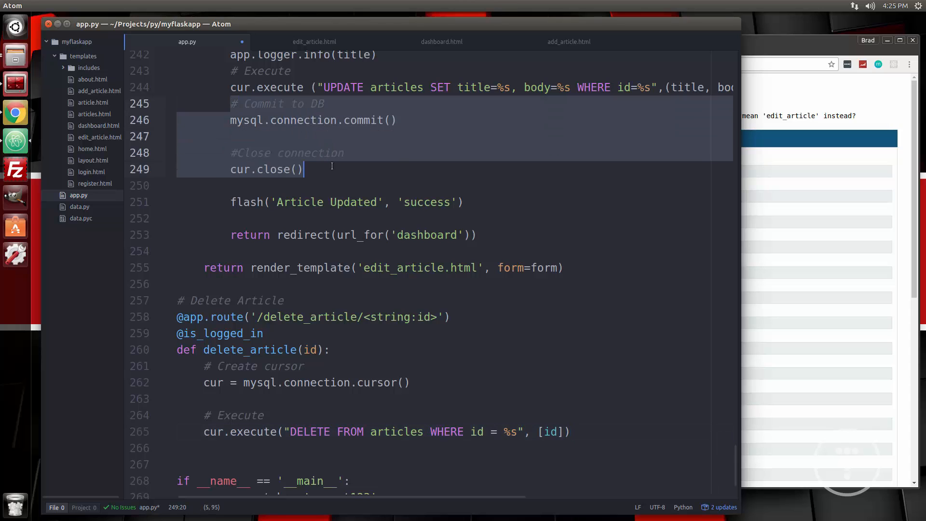
pyautogui.scroll(-1, 311, 290)
pyautogui.click(264, 405)
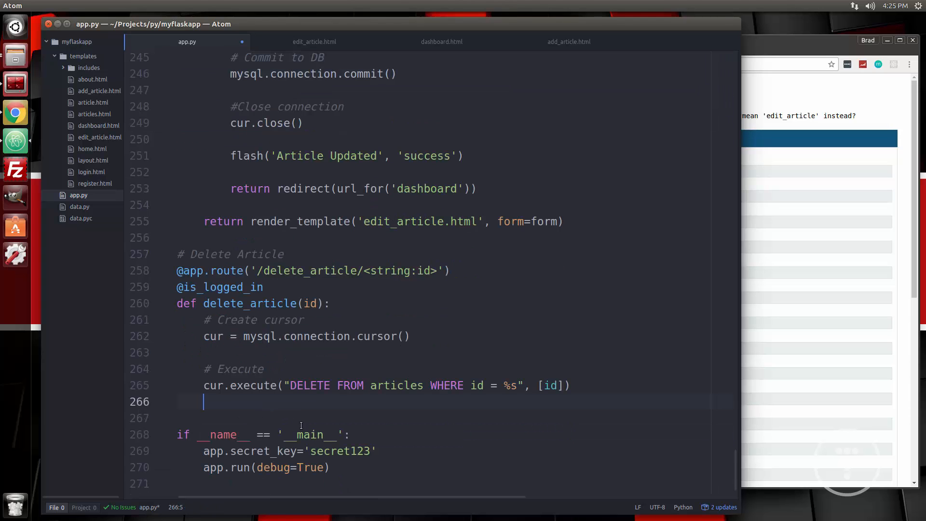
pyautogui.press('Return')
pyautogui.write('# Commit to DB     mysql.connection.commit()      #Close connection     cur.close()')
pyautogui.scroll(-2, 299, 423)
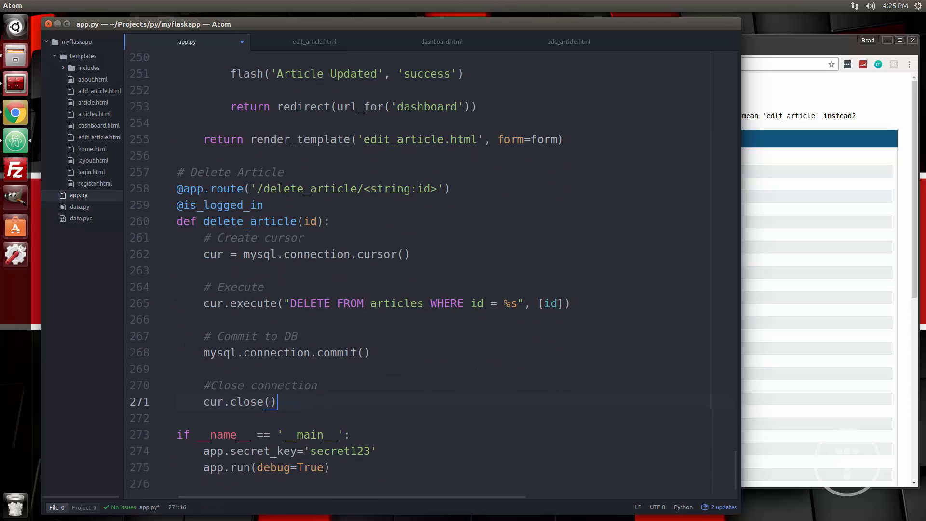
pyautogui.scroll(2, 402, 402)
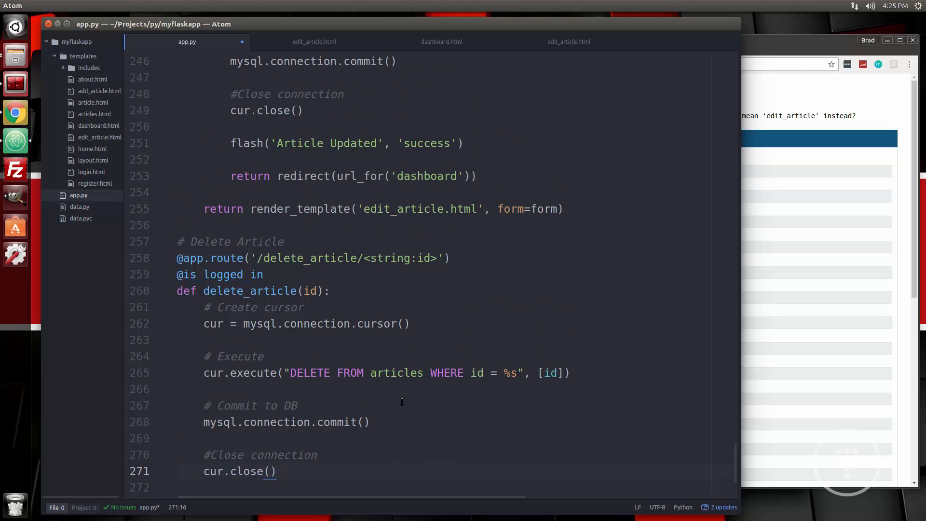
pyautogui.scroll(1, 401, 403)
pyautogui.moveTo(231, 165); pyautogui.dragTo(487, 196)
pyautogui.hotkey('ctrl', 'c')
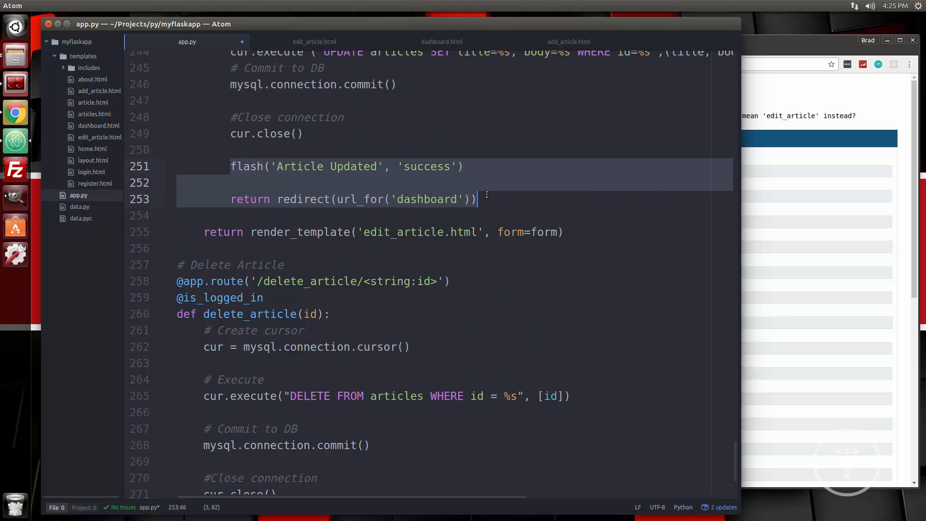
pyautogui.scroll(-3, 456, 269)
# Step: Paste flash and redirect to dashboard, change the message to 'Article Deleted', and save app.py
pyautogui.click(330, 400)
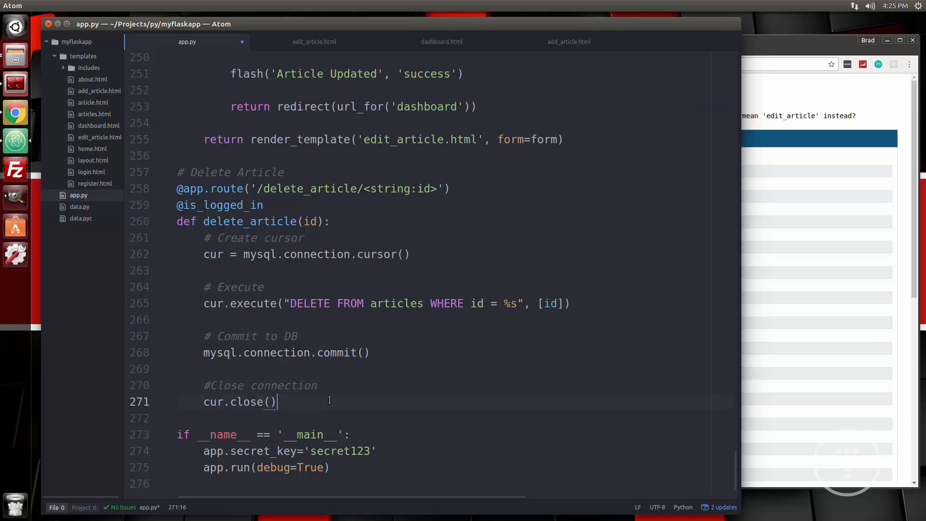
pyautogui.press('Return')
pyautogui.press('Return')
pyautogui.hotkey('ctrl', 'v')
pyautogui.moveTo(352, 372); pyautogui.dragTo(304, 371)
pyautogui.write('Deleted')
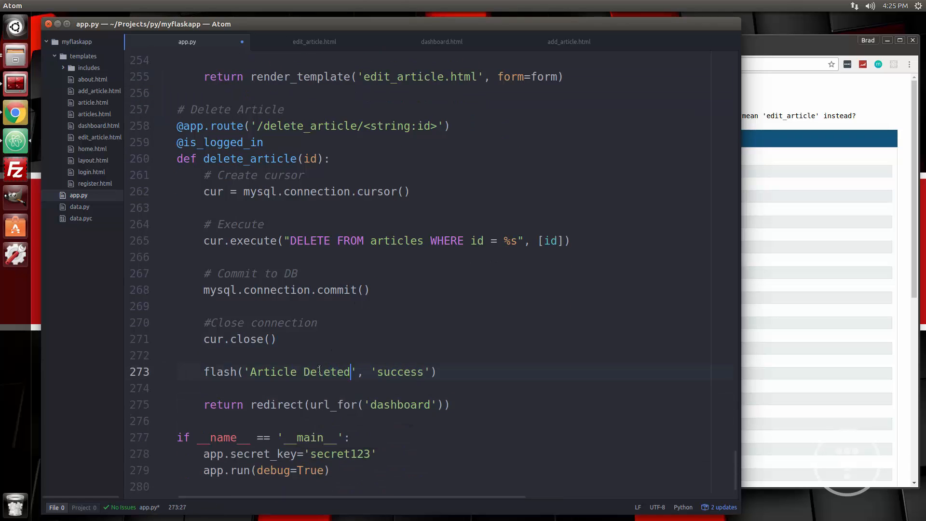
pyautogui.click(421, 326)
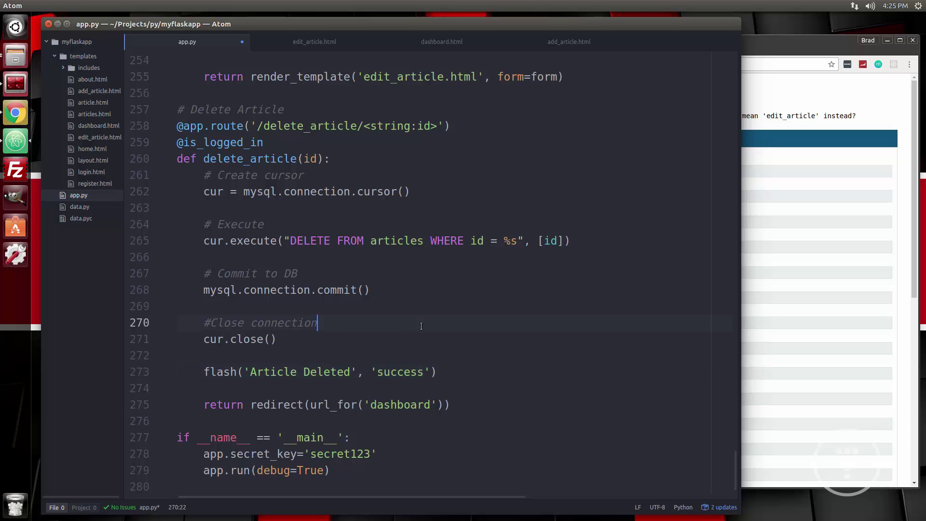
pyautogui.click(530, 391)
pyautogui.hotkey('ctrl', 's')
# Step: Reload the dashboard and delete Article Two, hitting a 405 Method Not Allowed error
pyautogui.click(816, 100)
pyautogui.click(392, 65)
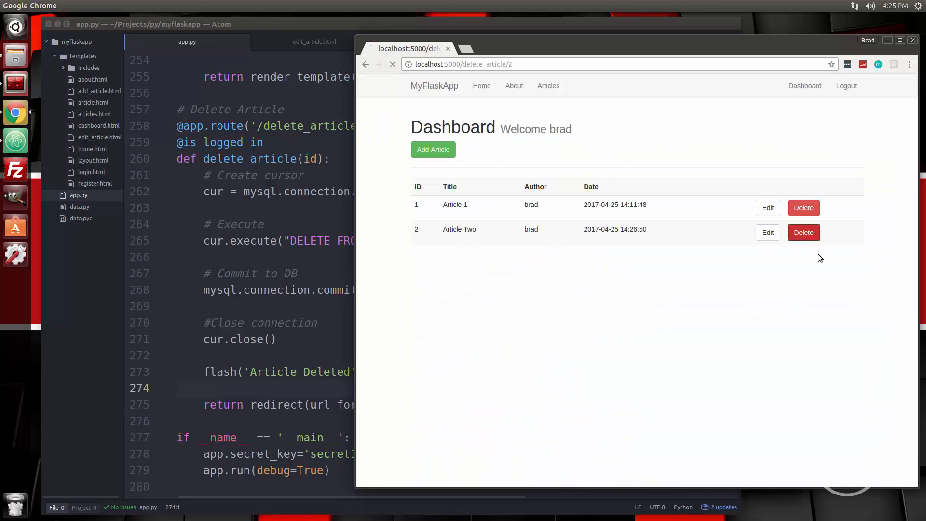
pyautogui.click(802, 232)
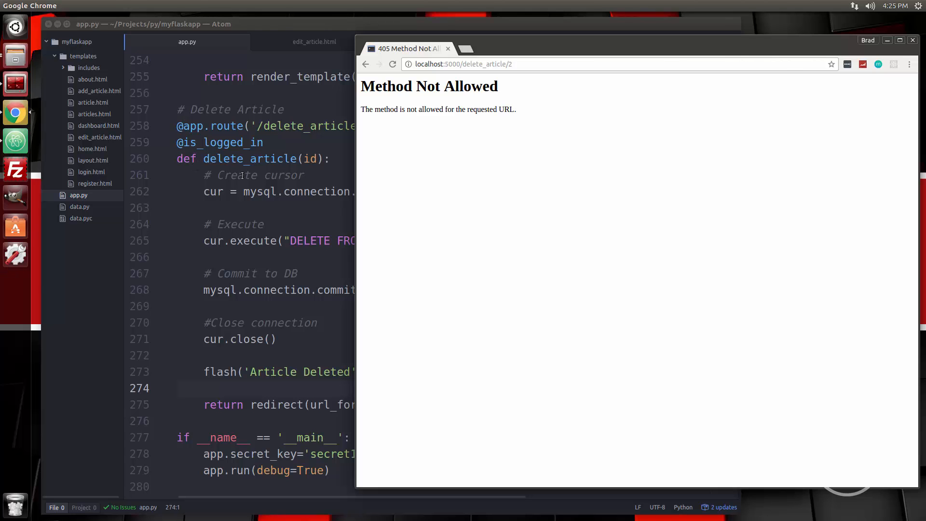
pyautogui.click(284, 192)
pyautogui.scroll(3, 311, 246)
pyautogui.scroll(1, 311, 246)
pyautogui.scroll(-1, 311, 246)
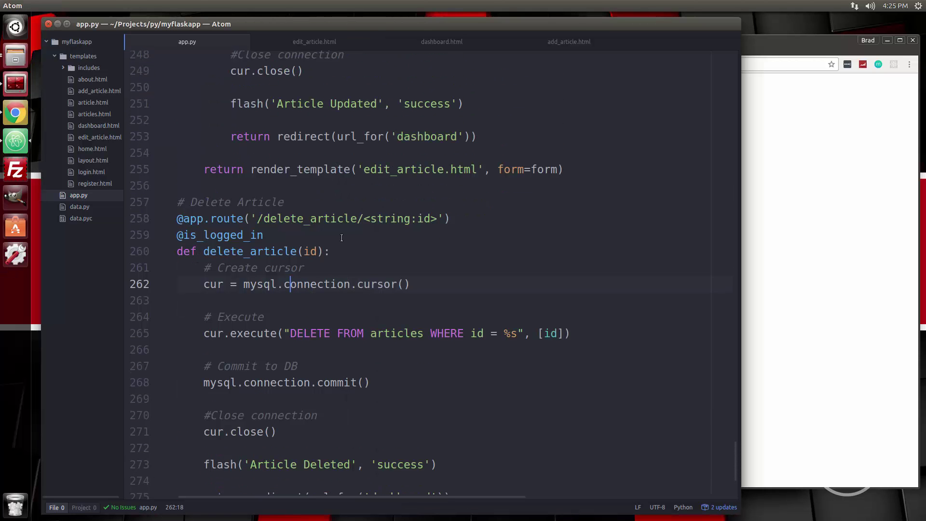
# Step: Add methods='POST' to the delete_article route and test it, which raises a TypeError
pyautogui.click(444, 219)
pyautogui.write(', method')
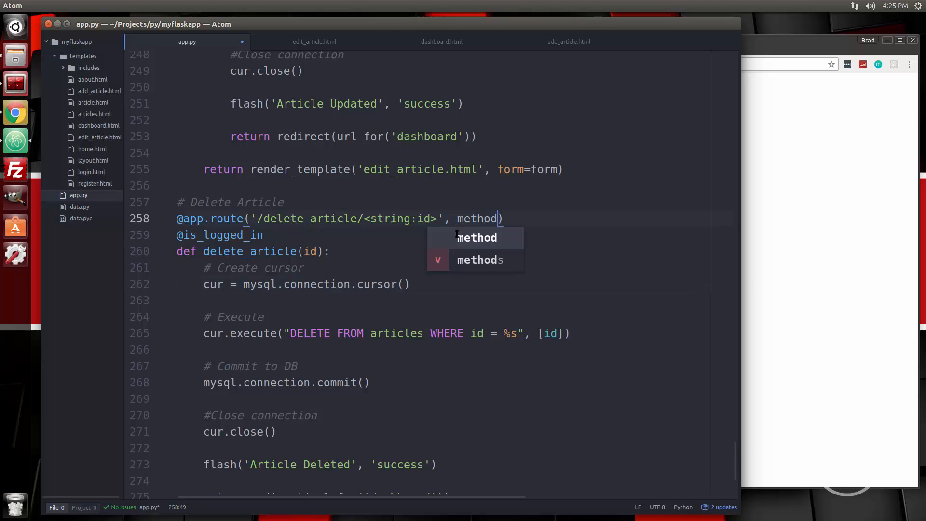
pyautogui.write("s=''")
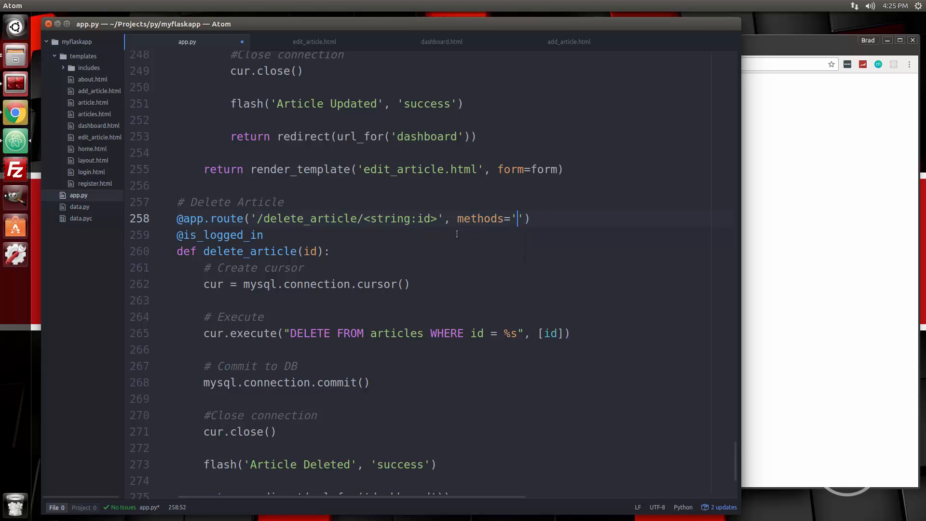
pyautogui.write('POST')
pyautogui.click(405, 251)
pyautogui.click(798, 194)
pyautogui.click(365, 64)
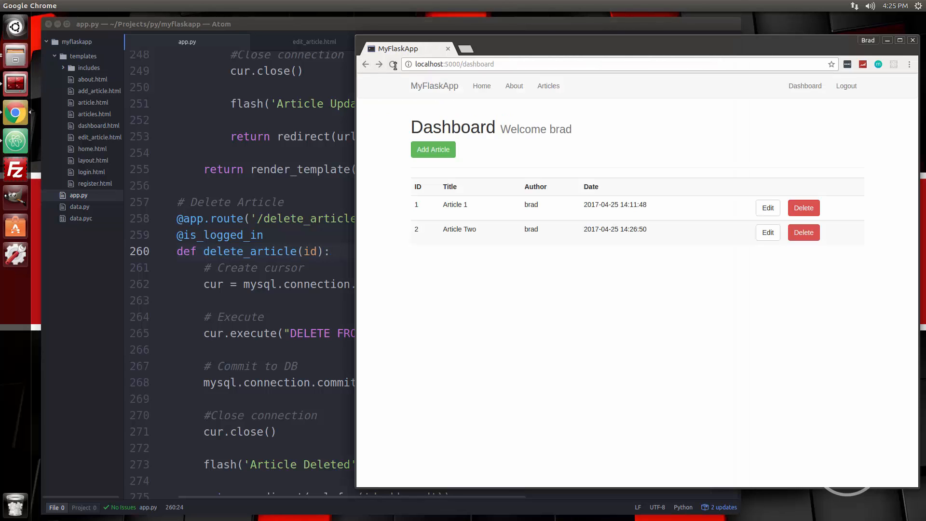
pyautogui.click(15, 83)
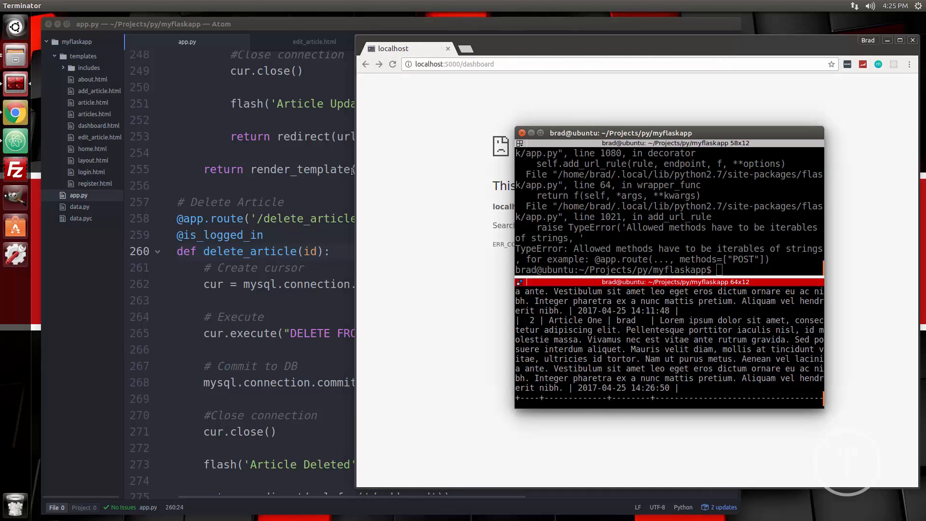
# Step: Fix the route by wrapping the method in a list: methods=['POST']
pyautogui.click(265, 268)
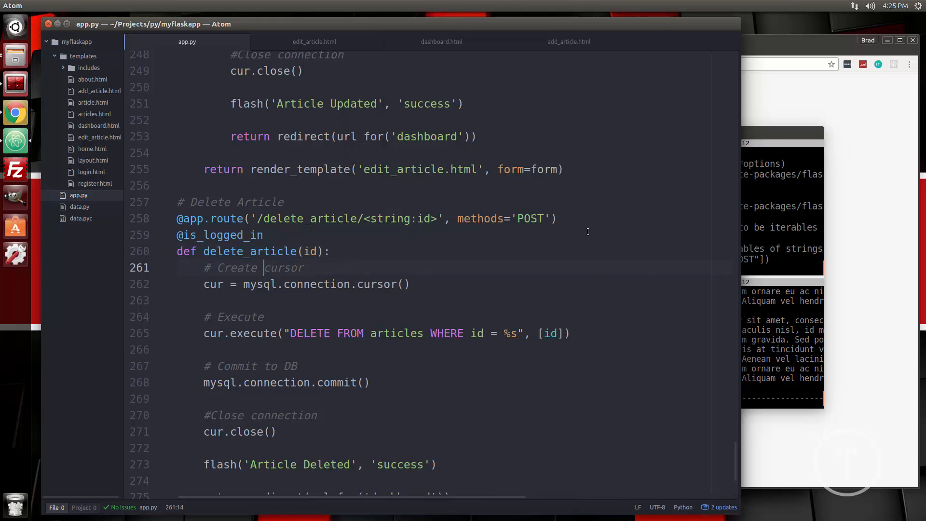
pyautogui.click(515, 218)
pyautogui.write('[')
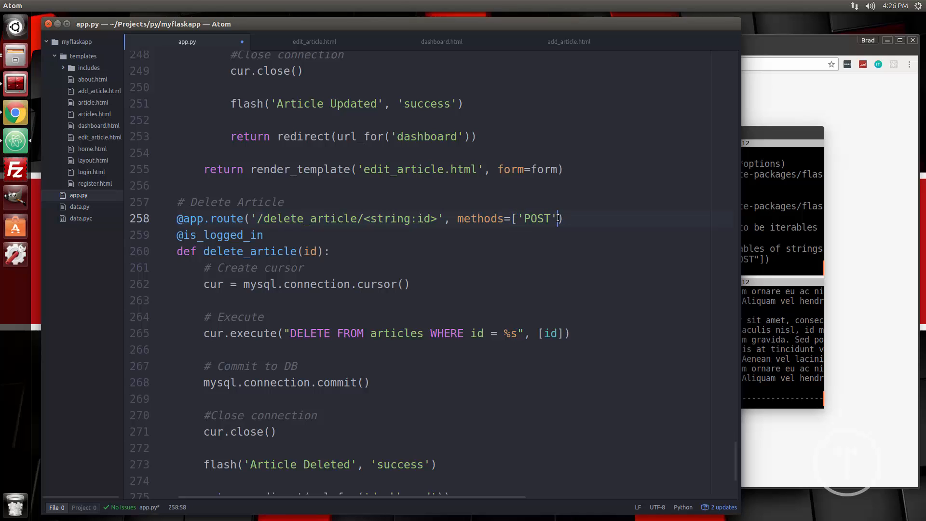
pyautogui.write(']')
pyautogui.click(564, 172)
# Step: Save app.py and restart the Flask server with python app.py
pyautogui.hotkey('ctrl', 's')
pyautogui.click(792, 104)
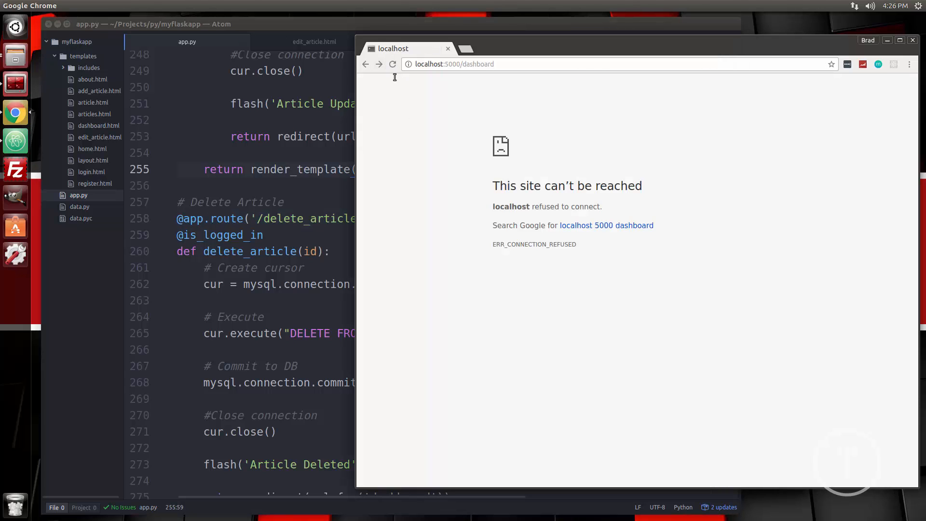
pyautogui.click(16, 83)
pyautogui.write('python app.py')
pyautogui.press('Return')
# Step: Delete Article Two from the reloaded dashboard, showing 'Article Deleted' with only Article 1 left
pyautogui.click(393, 63)
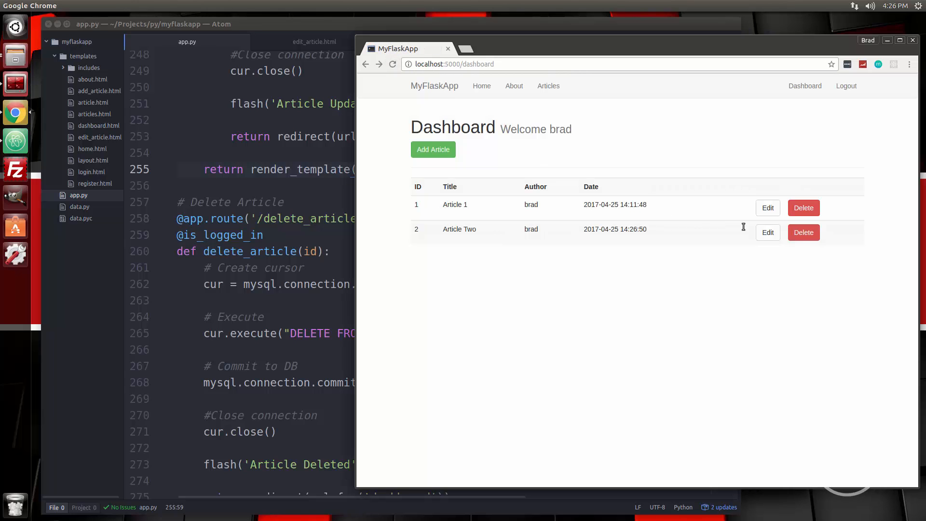
pyautogui.click(803, 233)
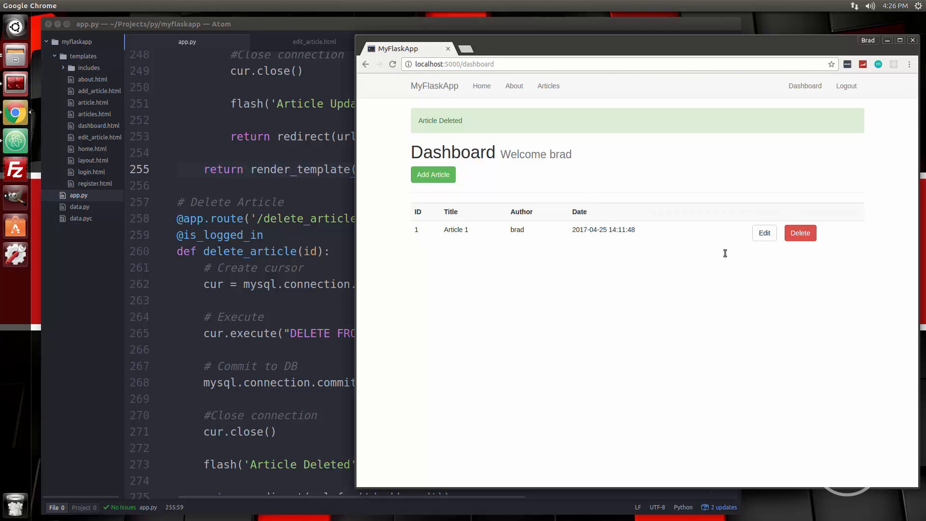